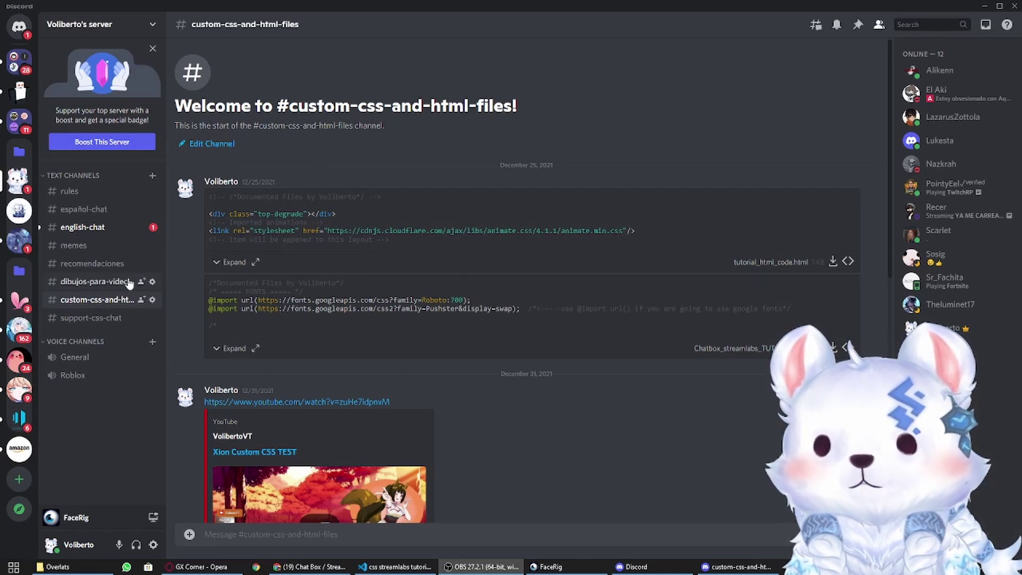
Step: Scroll through the Discord channel's custom CSS test video embeds
{"action": "scroll", "coordinate": [426, 354], "scroll_direction": "down", "scroll_amount": 10}
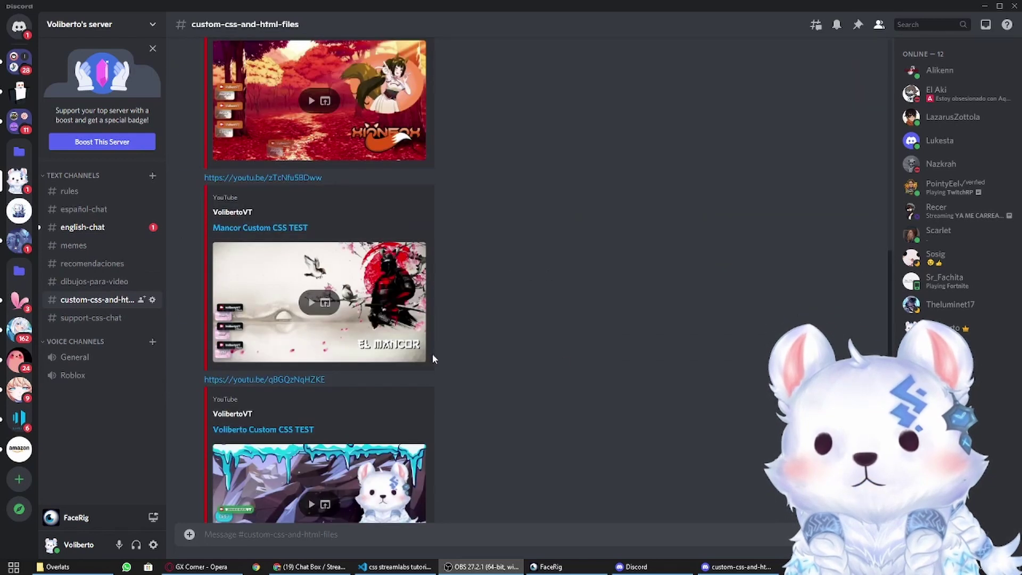
{"action": "scroll", "coordinate": [435, 357], "scroll_direction": "up", "scroll_amount": 4}
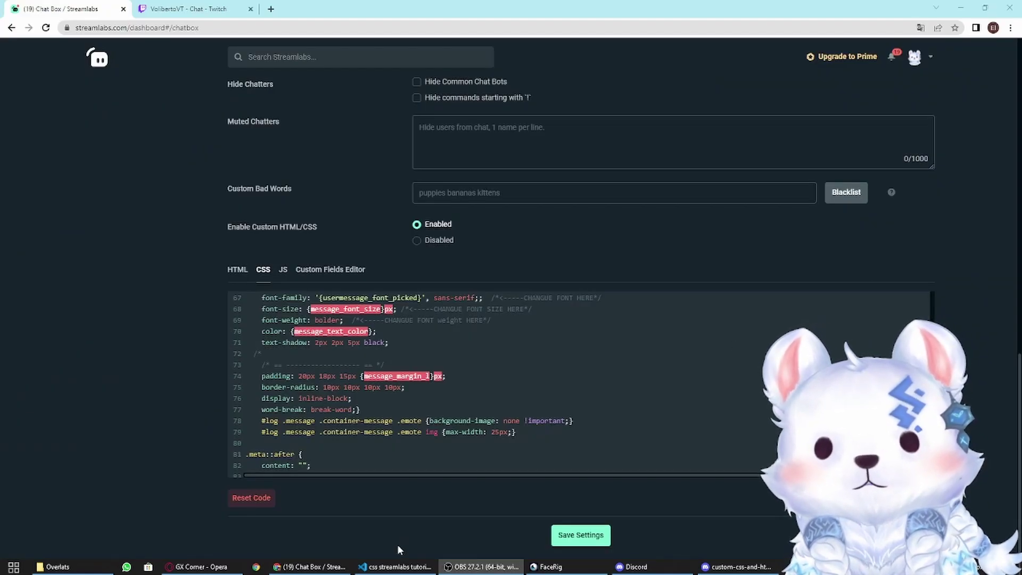
{"action": "left_click", "coordinate": [389, 567]}
{"action": "left_click", "coordinate": [126, 26]}
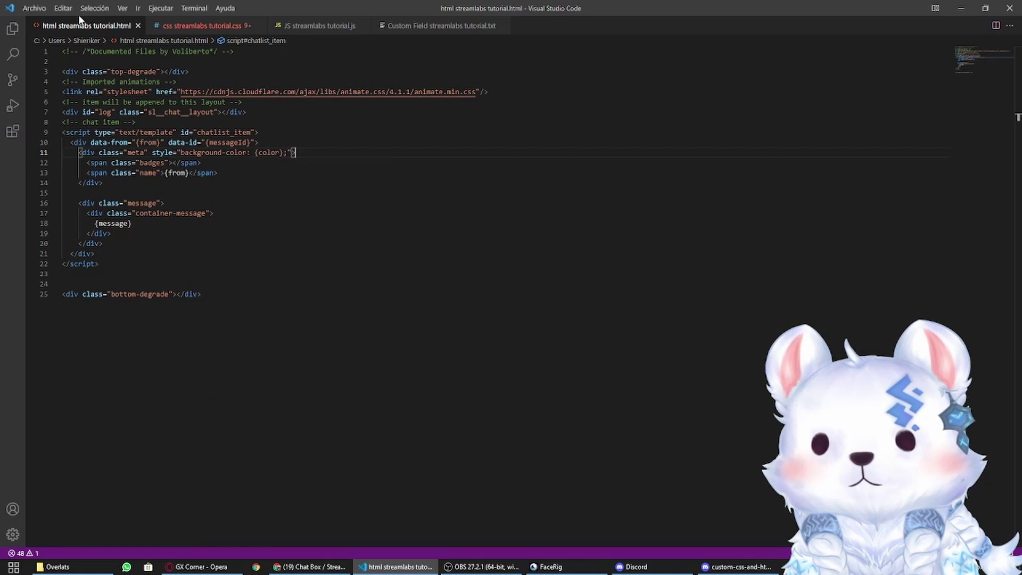
{"action": "left_click", "coordinate": [175, 26]}
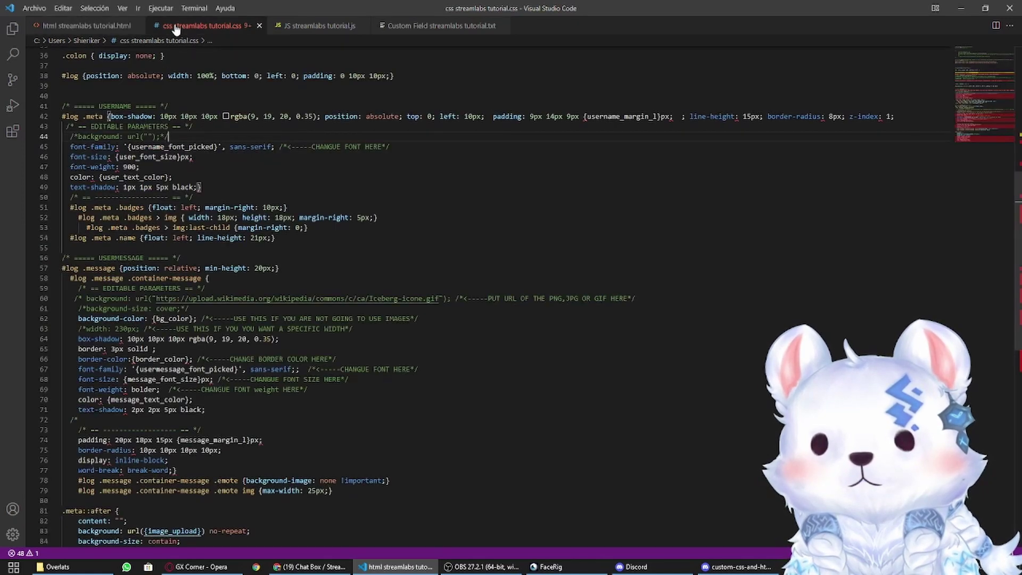
{"action": "left_click", "coordinate": [311, 27]}
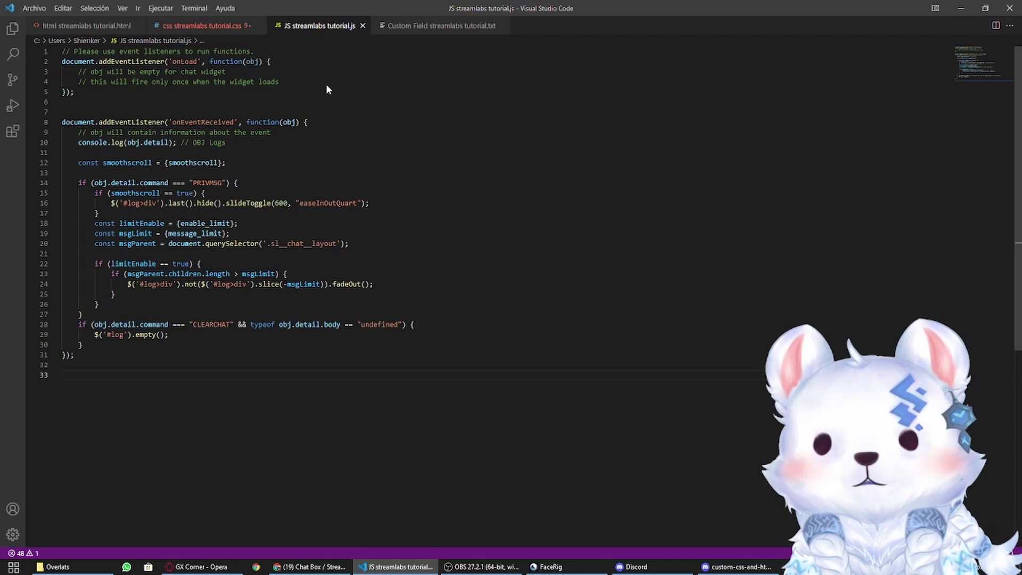
{"action": "left_click", "coordinate": [410, 27]}
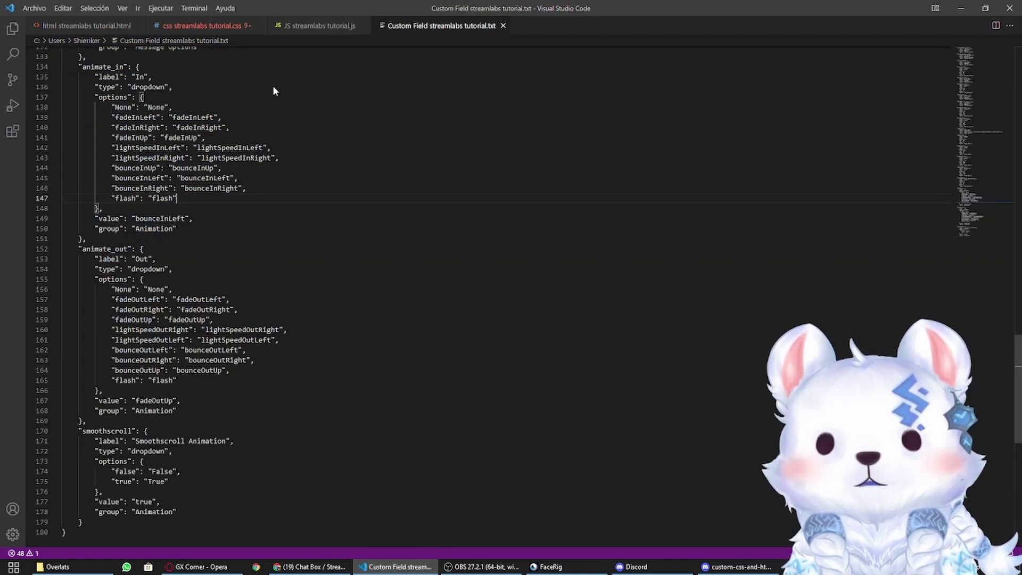
{"action": "left_click", "coordinate": [79, 27]}
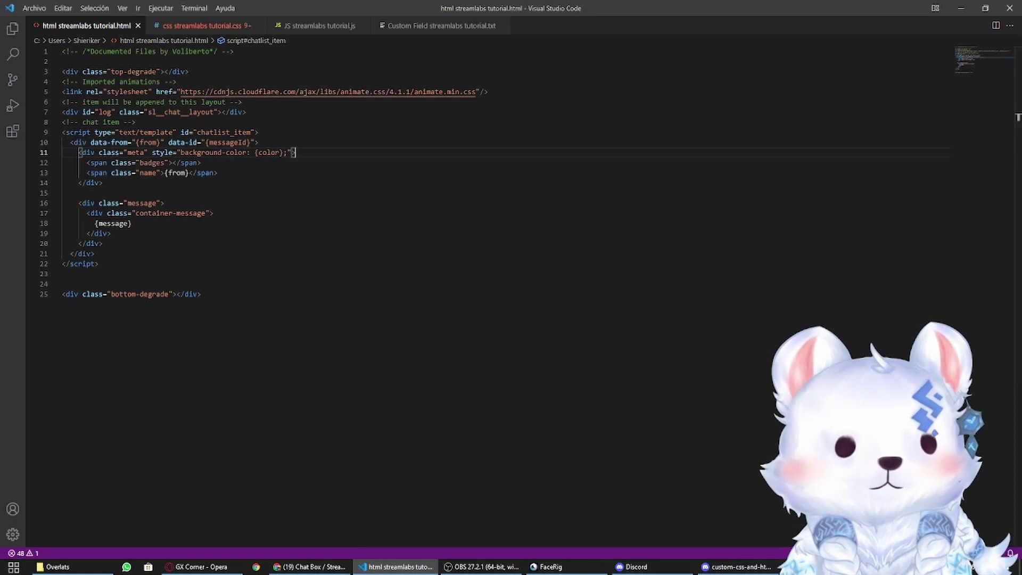
{"action": "left_click", "coordinate": [309, 566]}
{"action": "scroll", "coordinate": [425, 288], "scroll_direction": "down", "scroll_amount": 1}
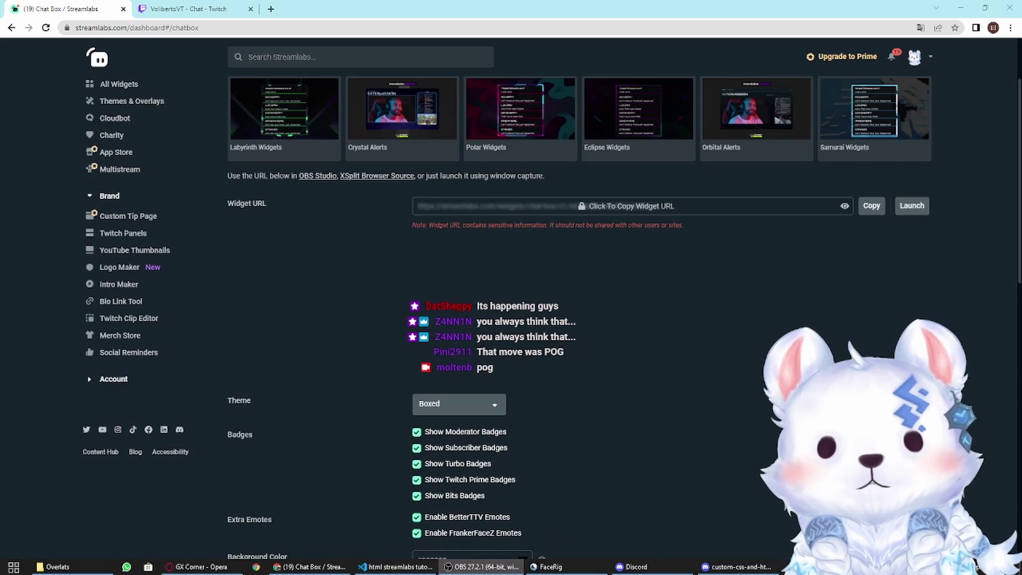
Step: Check the Chat Box settings page and keep Custom HTML/CSS enabled
{"action": "scroll", "coordinate": [401, 308], "scroll_direction": "down", "scroll_amount": 7}
{"action": "scroll", "coordinate": [401, 308], "scroll_direction": "up", "scroll_amount": 5}
{"action": "scroll", "coordinate": [437, 245], "scroll_direction": "up", "scroll_amount": 2}
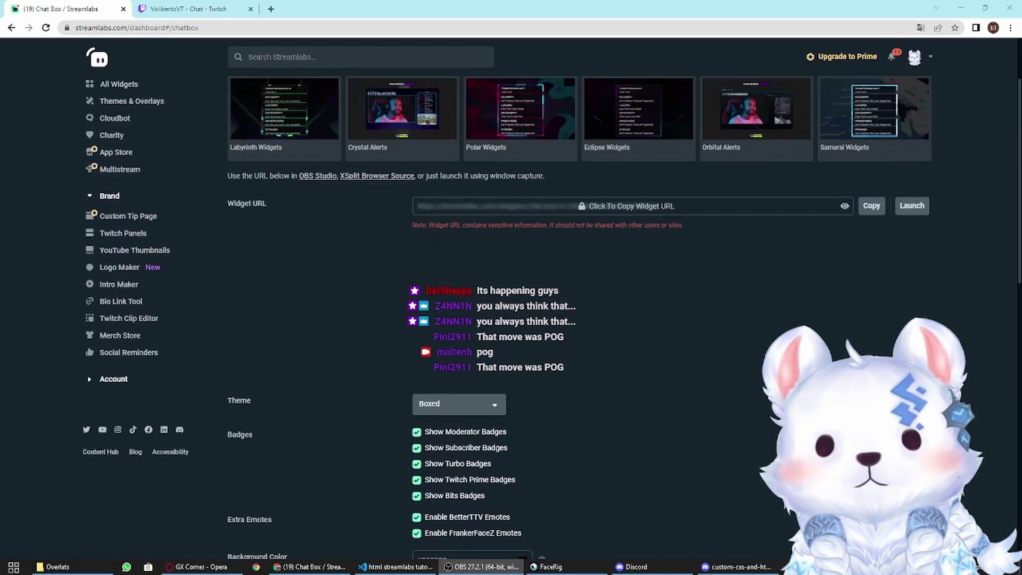
{"action": "scroll", "coordinate": [437, 245], "scroll_direction": "down", "scroll_amount": 5}
{"action": "scroll", "coordinate": [436, 244], "scroll_direction": "down", "scroll_amount": 8}
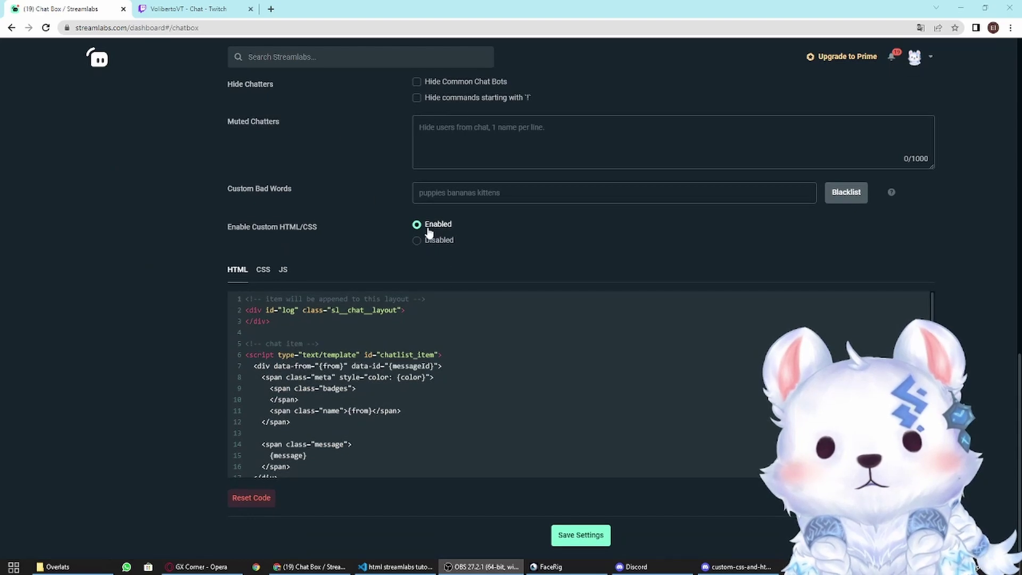
{"action": "left_click", "coordinate": [422, 234]}
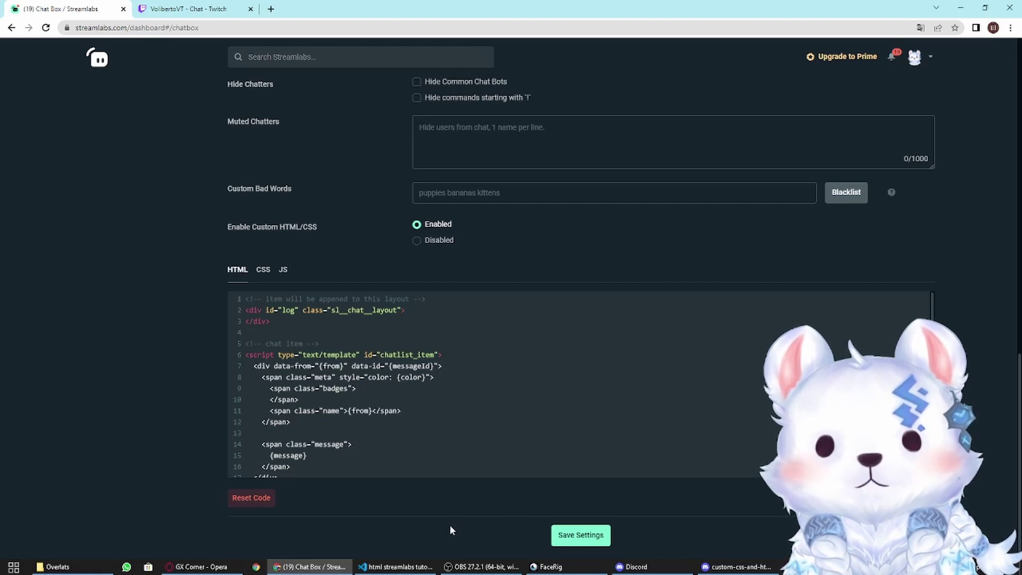
Step: Copy the tutorial HTML template from VS Code and paste it over the default Chat Box HTML
{"action": "left_click", "coordinate": [384, 567]}
{"action": "left_click_drag", "start_coordinate": [248, 308], "coordinate": [58, 51]}
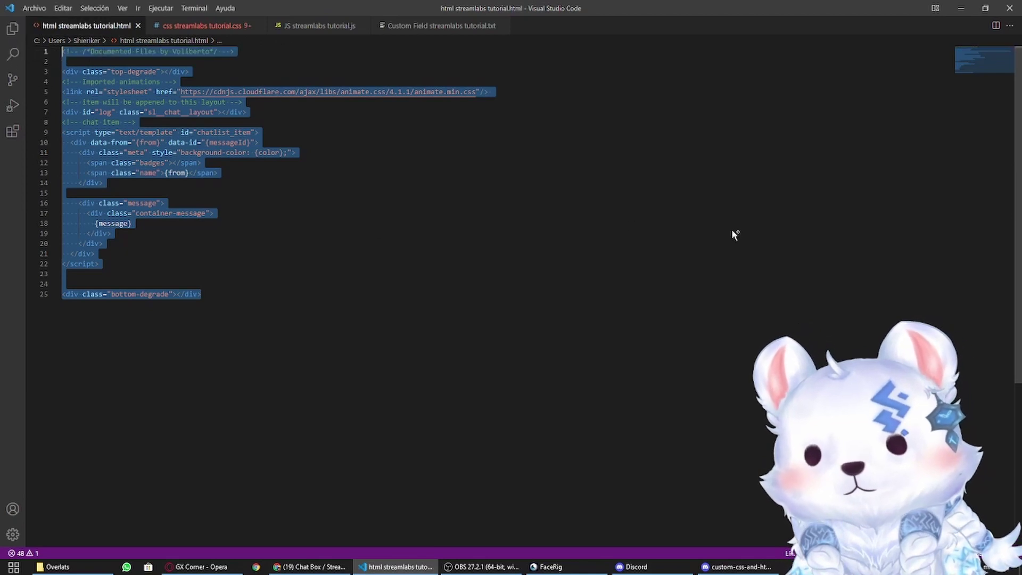
{"action": "key", "text": "alt+Tab"}
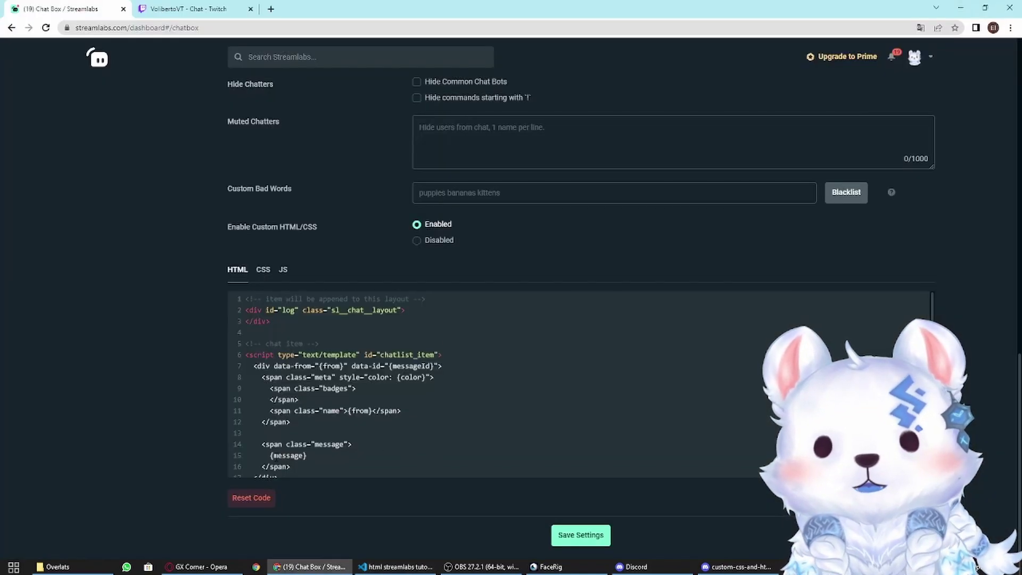
{"action": "scroll", "coordinate": [282, 472], "scroll_direction": "down", "scroll_amount": 1}
{"action": "left_click_drag", "start_coordinate": [295, 470], "coordinate": [155, 230]}
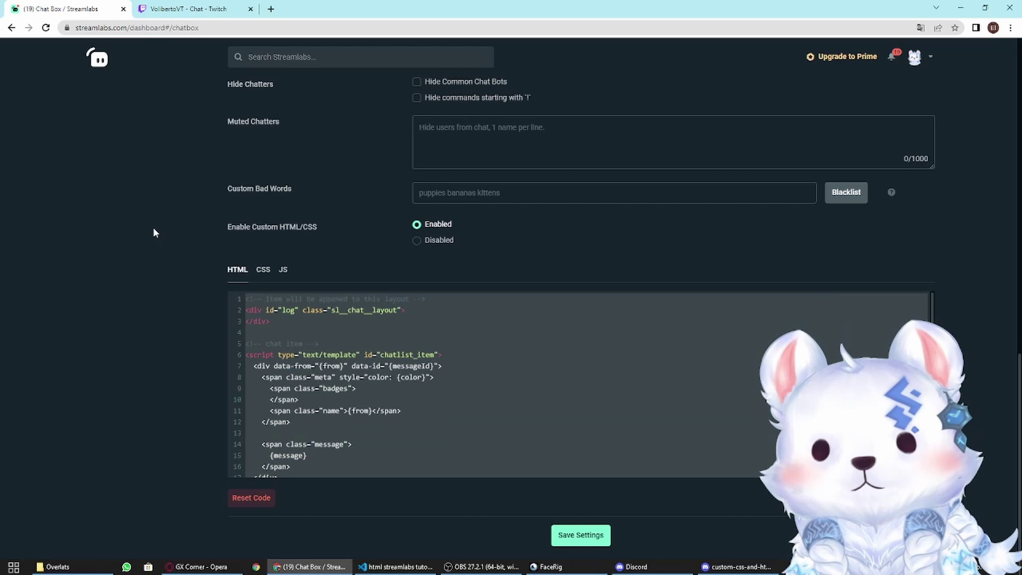
{"action": "key", "text": "BackSpace"}
{"action": "key", "text": "ctrl+v"}
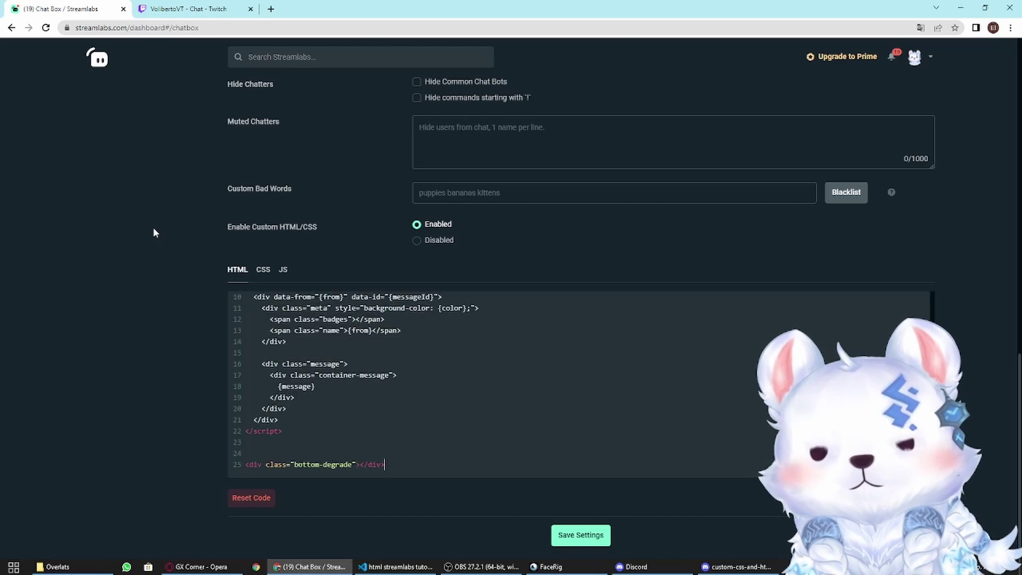
{"action": "left_click", "coordinate": [263, 270]}
{"action": "left_click", "coordinate": [397, 567]}
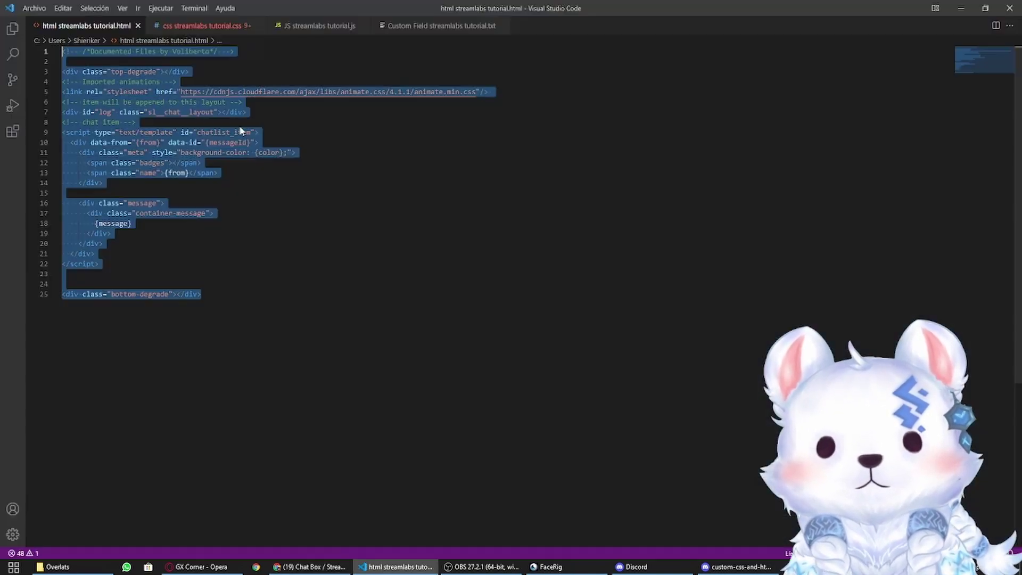
Step: Replace the Chat Box CSS with the tutorial stylesheet copied from VS Code
{"action": "left_click", "coordinate": [204, 25]}
{"action": "scroll", "coordinate": [245, 311], "scroll_direction": "down", "scroll_amount": 15}
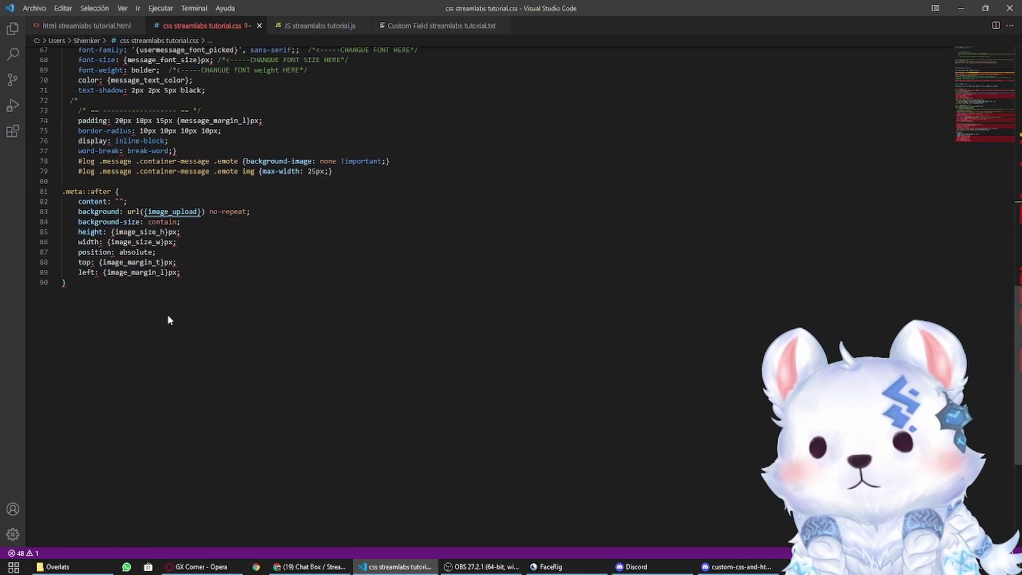
{"action": "left_click_drag", "start_coordinate": [167, 314], "coordinate": [159, 37]}
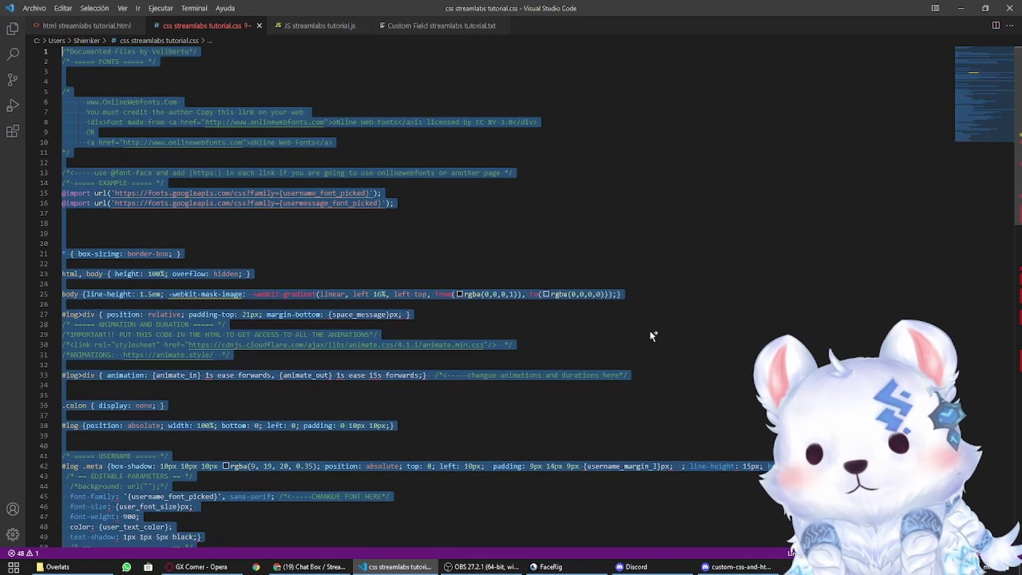
{"action": "left_click", "coordinate": [962, 9]}
{"action": "scroll", "coordinate": [580, 383], "scroll_direction": "down", "scroll_amount": 8}
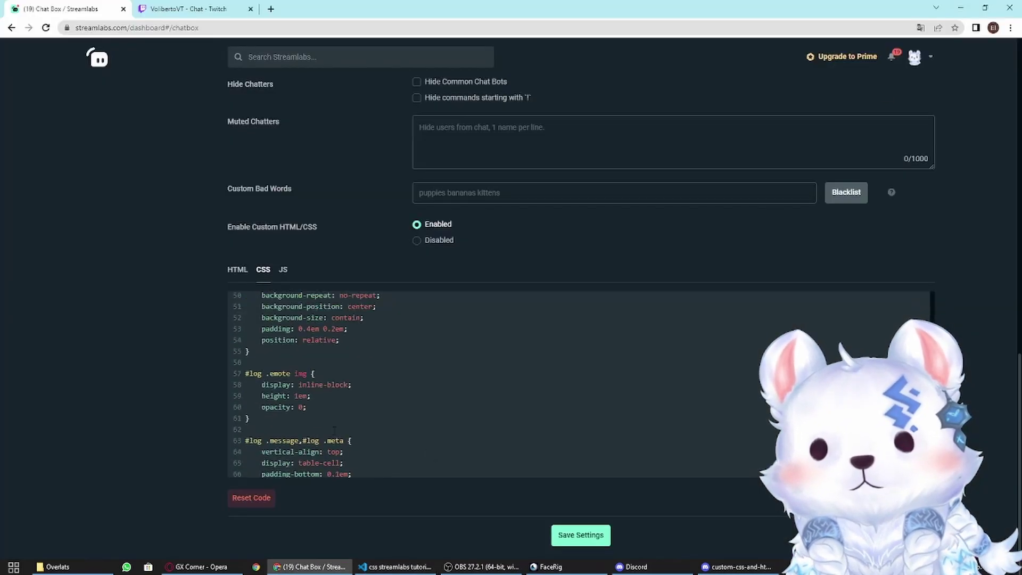
{"action": "scroll", "coordinate": [287, 443], "scroll_direction": "down", "scroll_amount": 3}
{"action": "key", "text": "ctrl+a"}
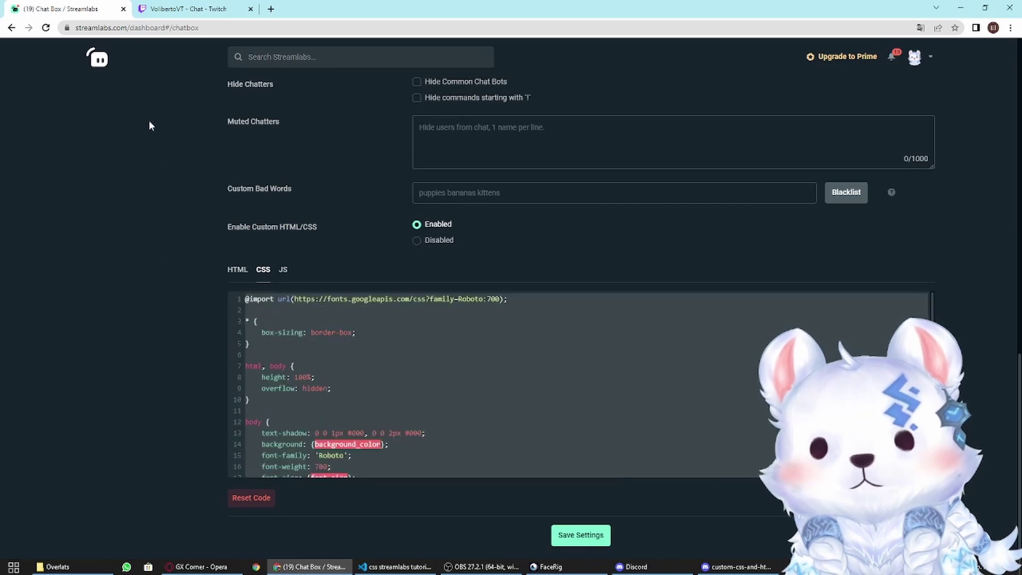
{"action": "key", "text": "BackSpace"}
{"action": "key", "text": "ctrl+v"}
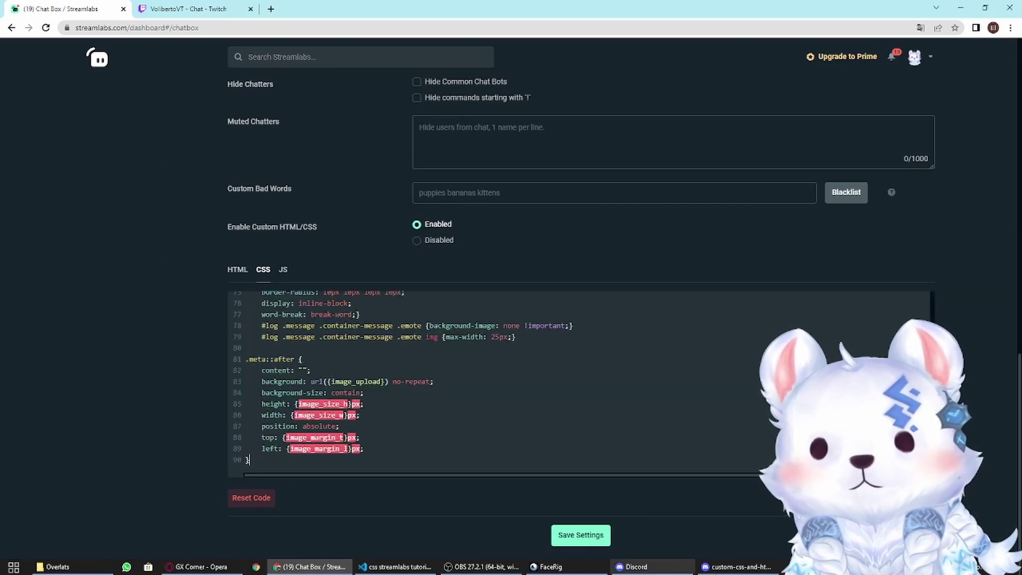
Step: Replace the default JS tab code with the tutorial's smooth-scroll and message-limit script
{"action": "left_click", "coordinate": [397, 567]}
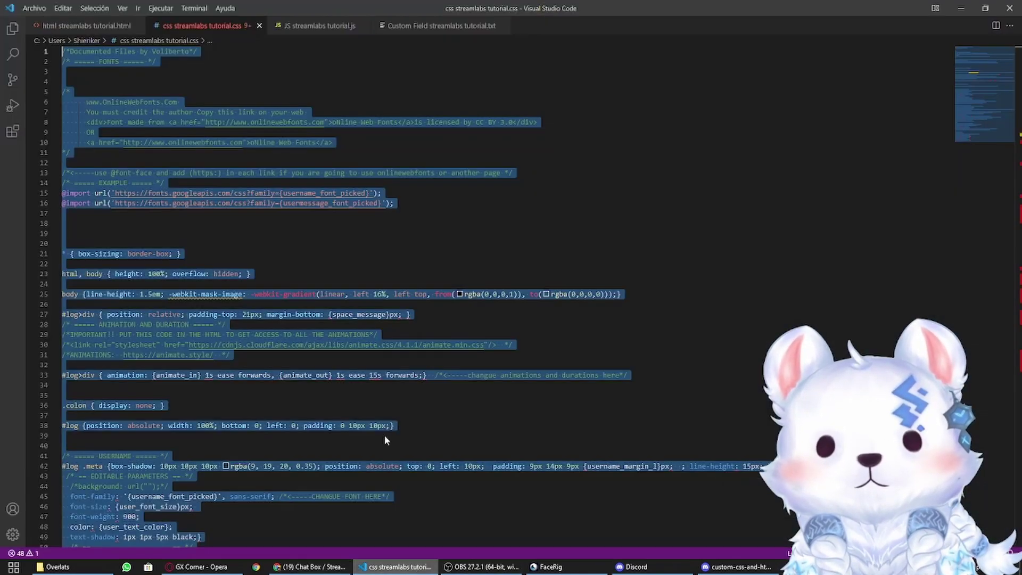
{"action": "left_click", "coordinate": [320, 26]}
{"action": "scroll", "coordinate": [225, 257], "scroll_direction": "down", "scroll_amount": 1}
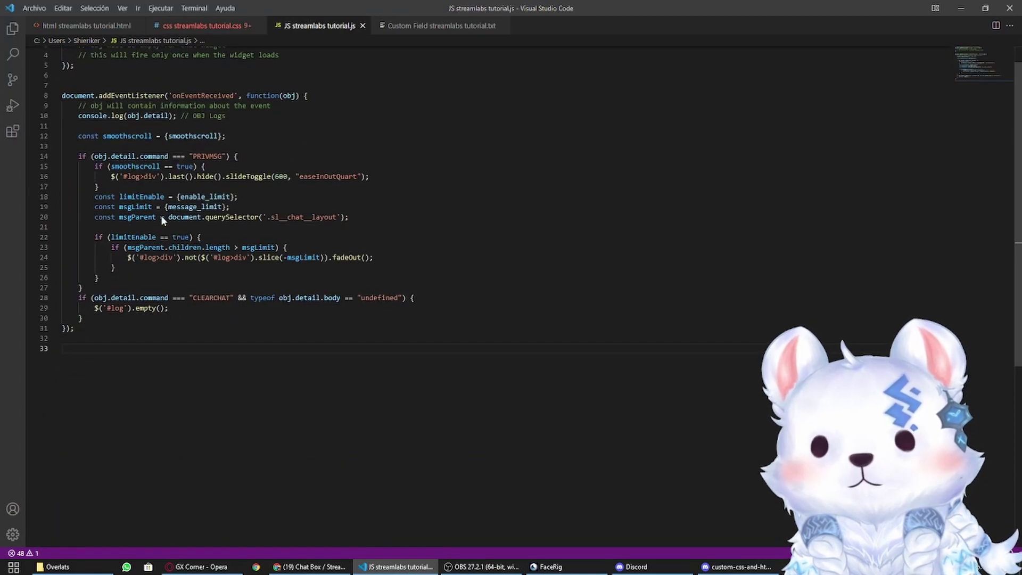
{"action": "left_click_drag", "start_coordinate": [81, 338], "coordinate": [58, 8]}
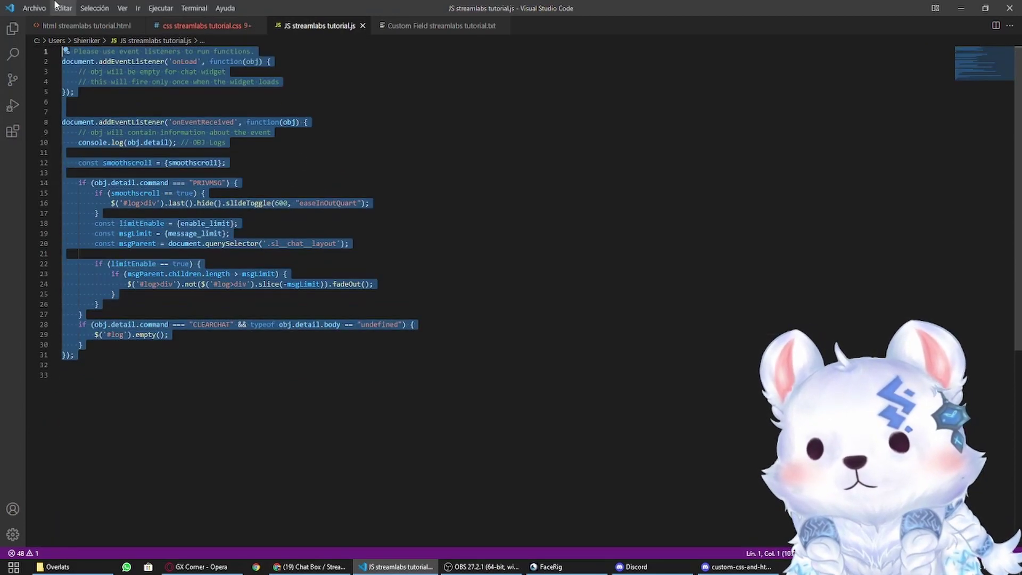
{"action": "left_click", "coordinate": [961, 8]}
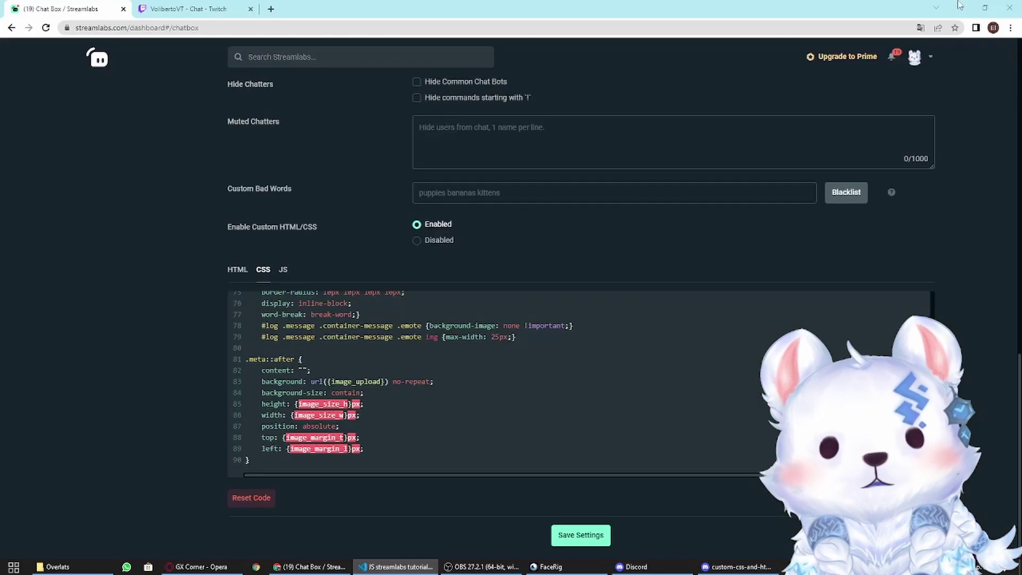
{"action": "left_click", "coordinate": [283, 269]}
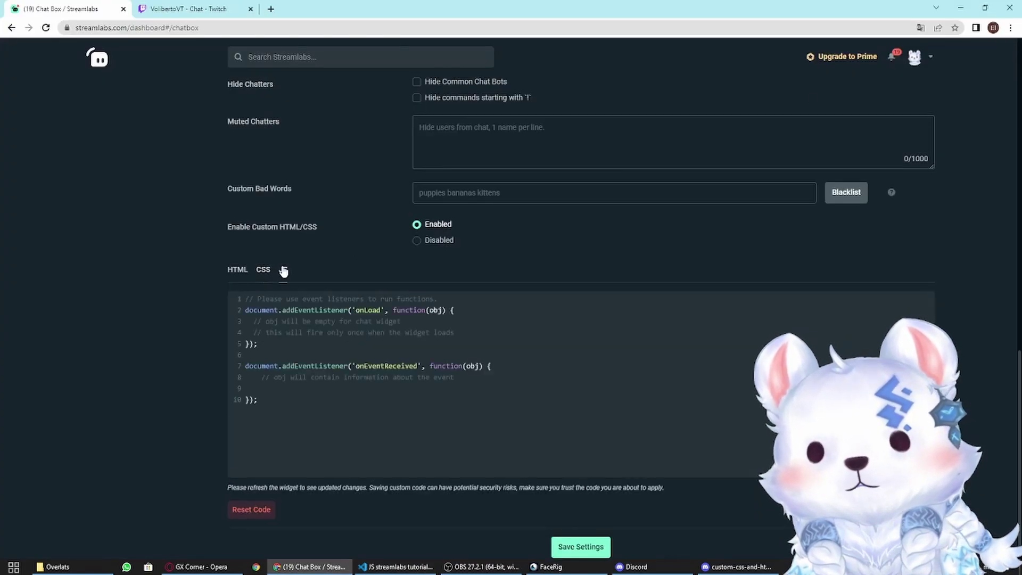
{"action": "left_click_drag", "start_coordinate": [244, 400], "coordinate": [232, 292]}
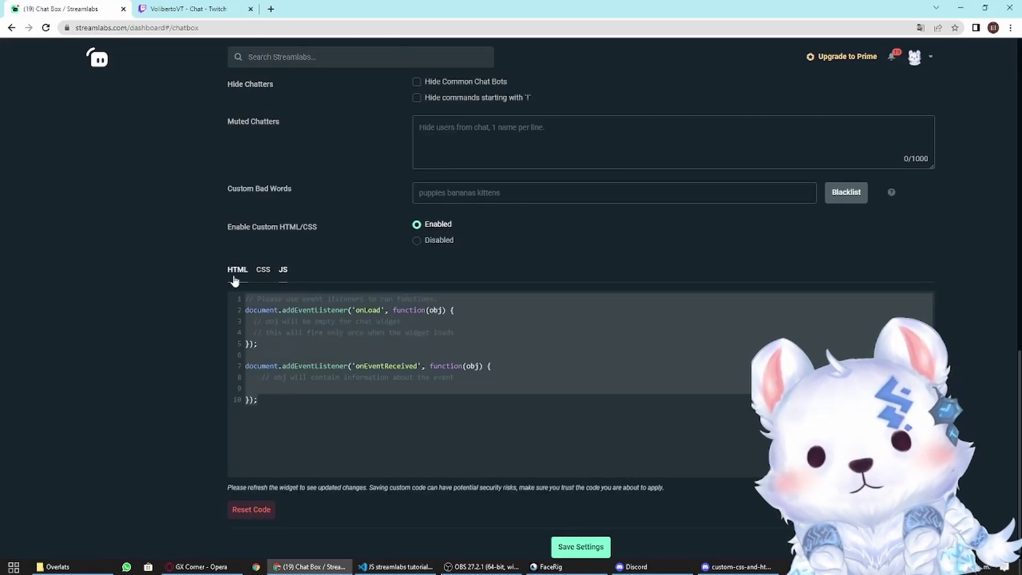
{"action": "key", "text": "Delete"}
{"action": "key", "text": "ctrl+v"}
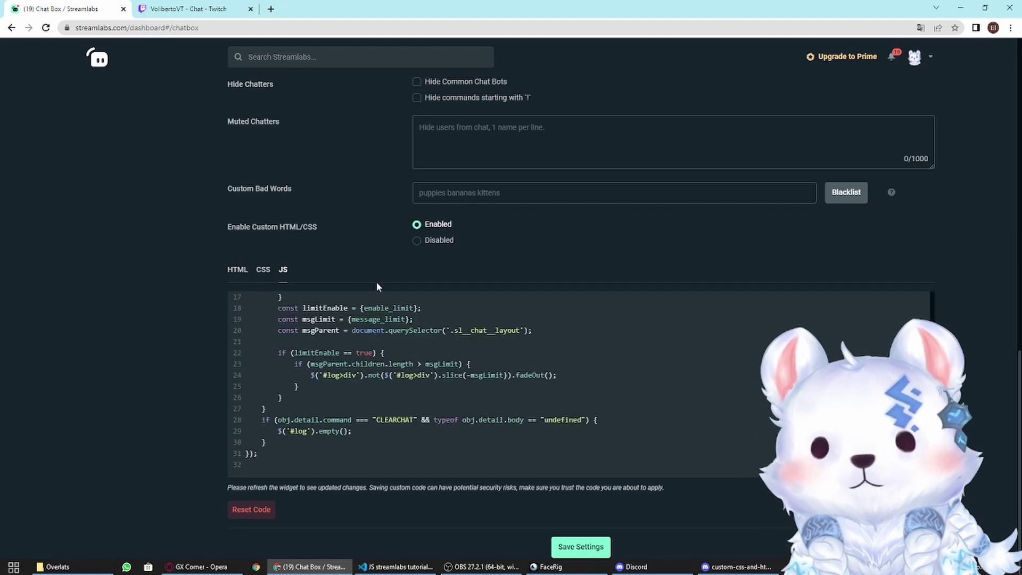
Step: Copy the tutorial's custom fields definition from VS Code
{"action": "left_click", "coordinate": [401, 567]}
{"action": "left_click", "coordinate": [413, 26]}
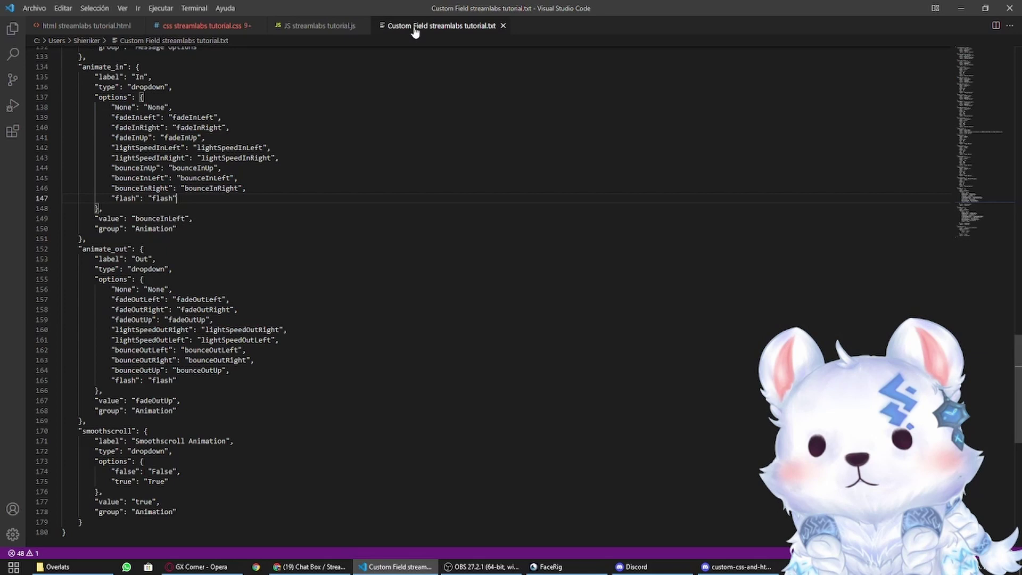
{"action": "scroll", "coordinate": [270, 337], "scroll_direction": "down", "scroll_amount": 5}
{"action": "scroll", "coordinate": [269, 337], "scroll_direction": "down", "scroll_amount": 5}
{"action": "left_click_drag", "start_coordinate": [139, 268], "coordinate": [118, 8]}
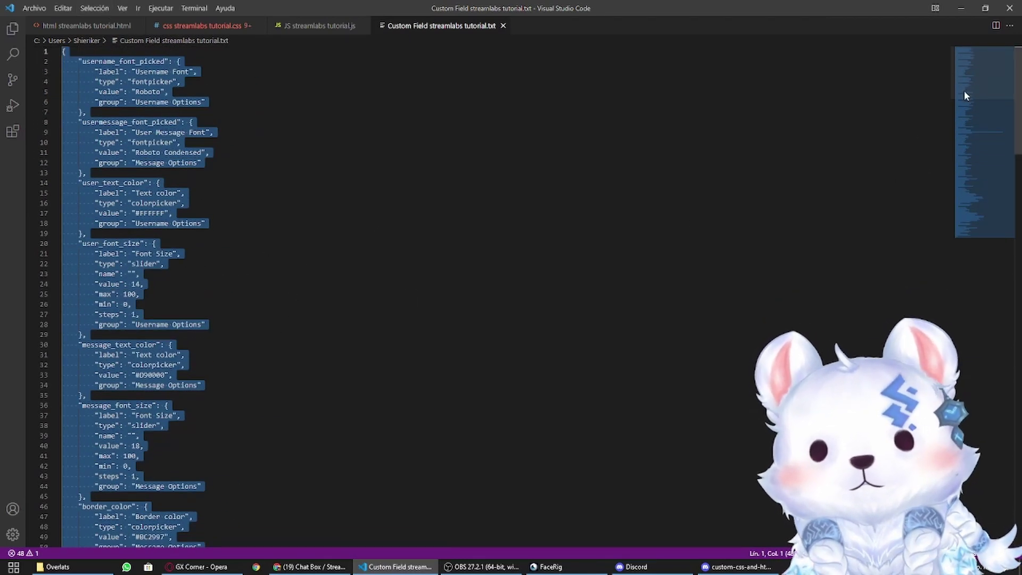
{"action": "left_click", "coordinate": [968, 8]}
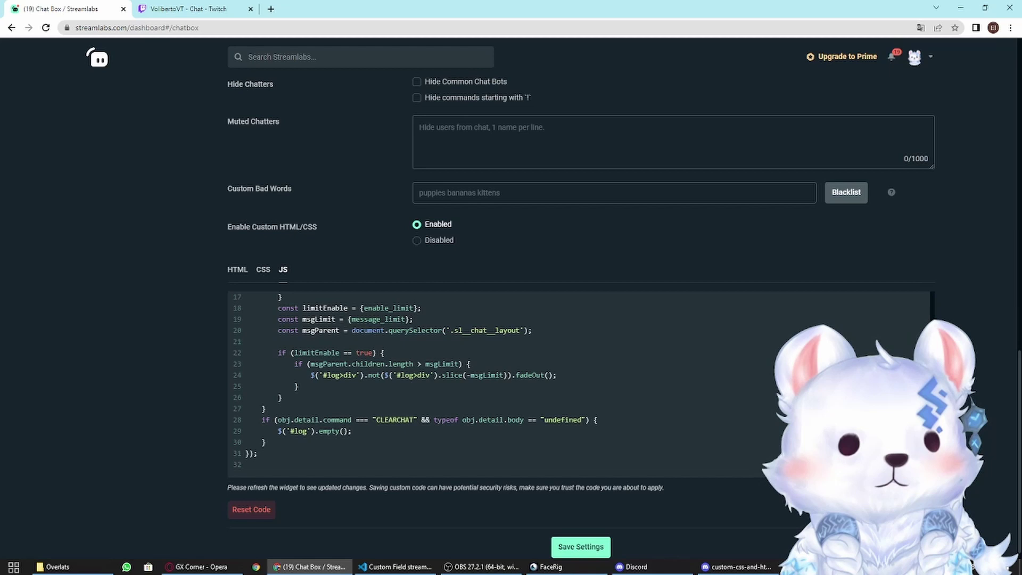
Step: Add the example custom fields to the Chat Box and save the settings
{"action": "key", "text": "alt+Tab"}
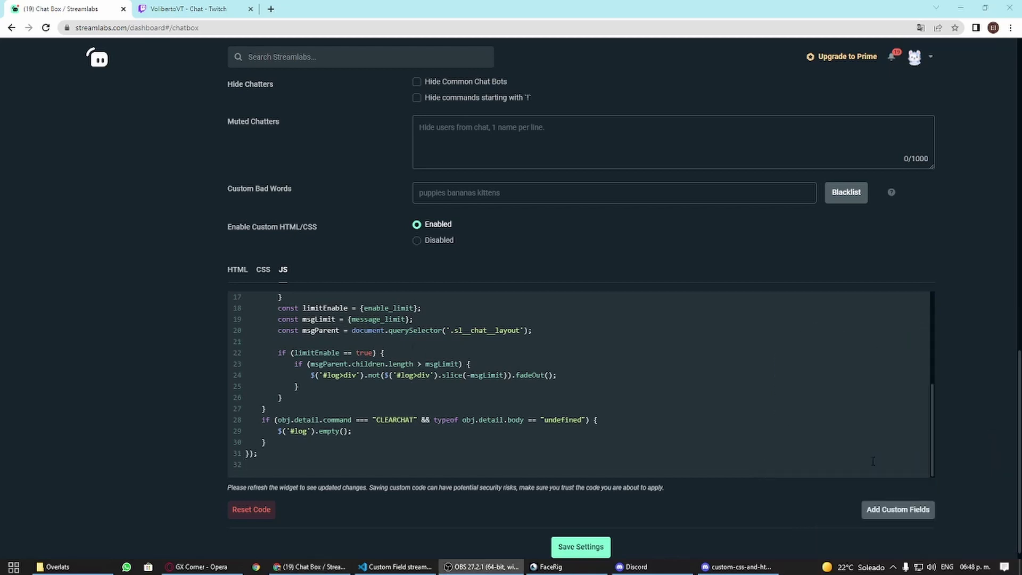
{"action": "left_click", "coordinate": [899, 511]}
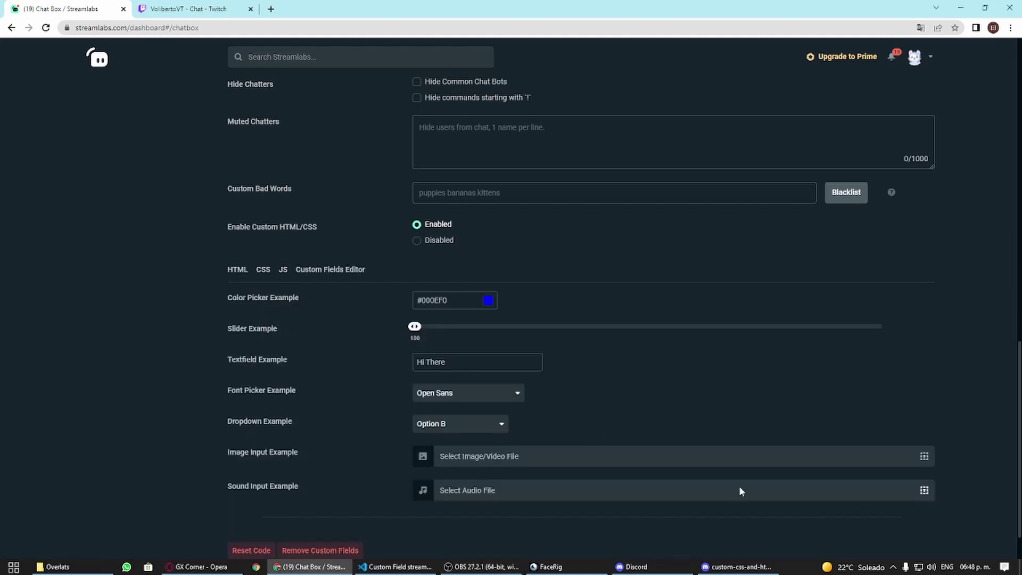
{"action": "scroll", "coordinate": [740, 490], "scroll_direction": "down", "scroll_amount": 1}
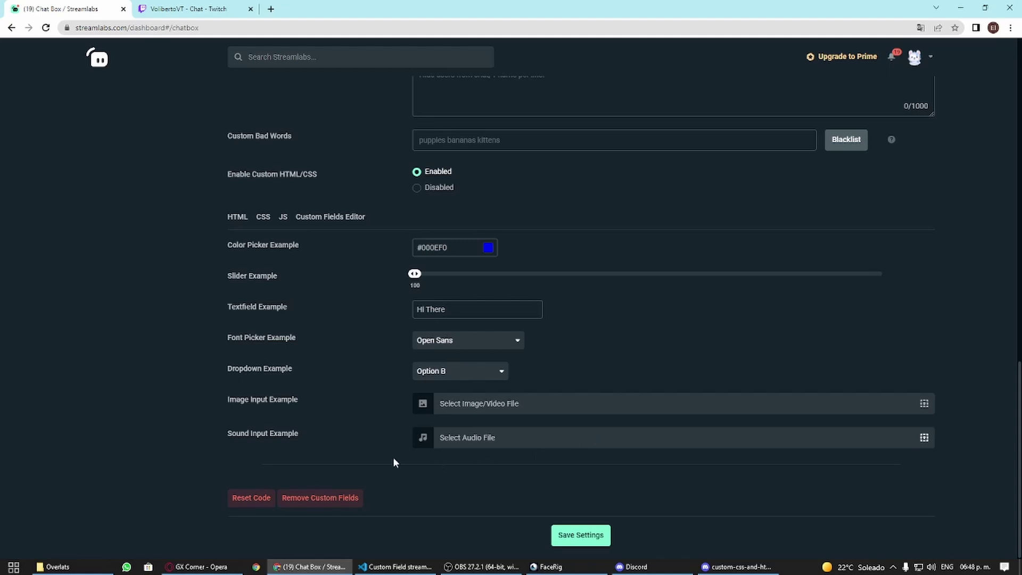
{"action": "scroll", "coordinate": [381, 425], "scroll_direction": "up", "scroll_amount": 2}
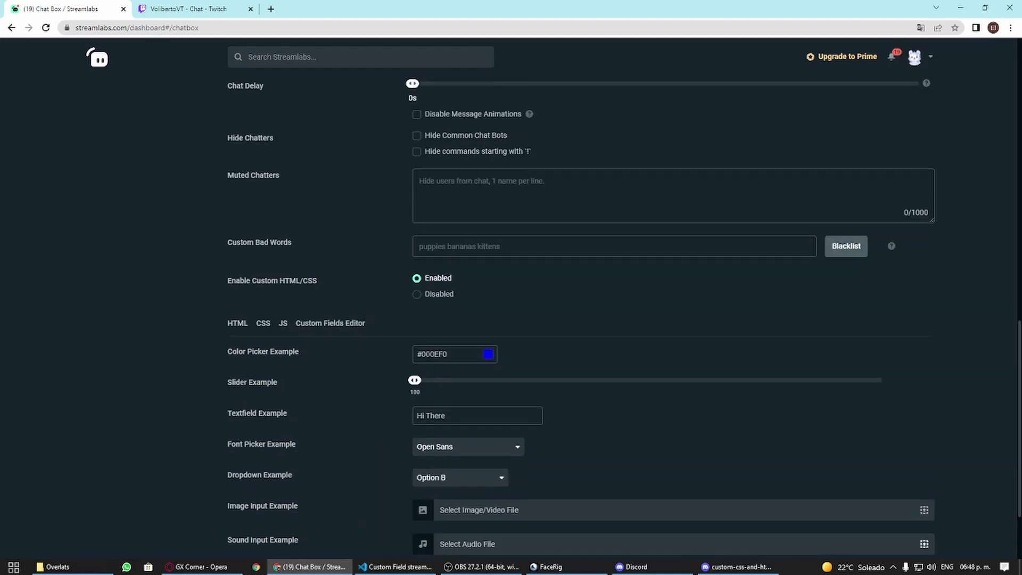
{"action": "scroll", "coordinate": [428, 366], "scroll_direction": "down", "scroll_amount": 2}
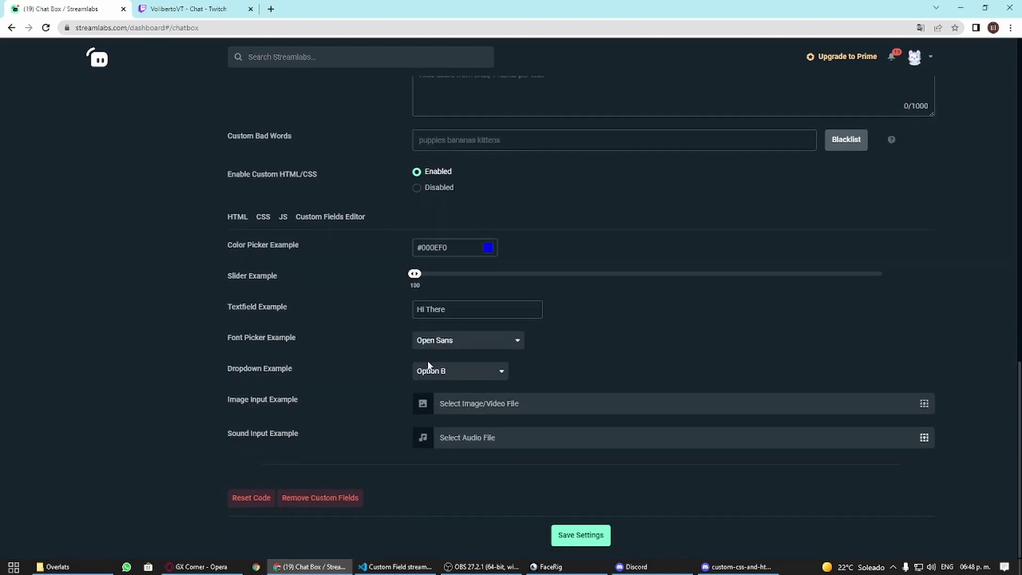
{"action": "left_click", "coordinate": [575, 537]}
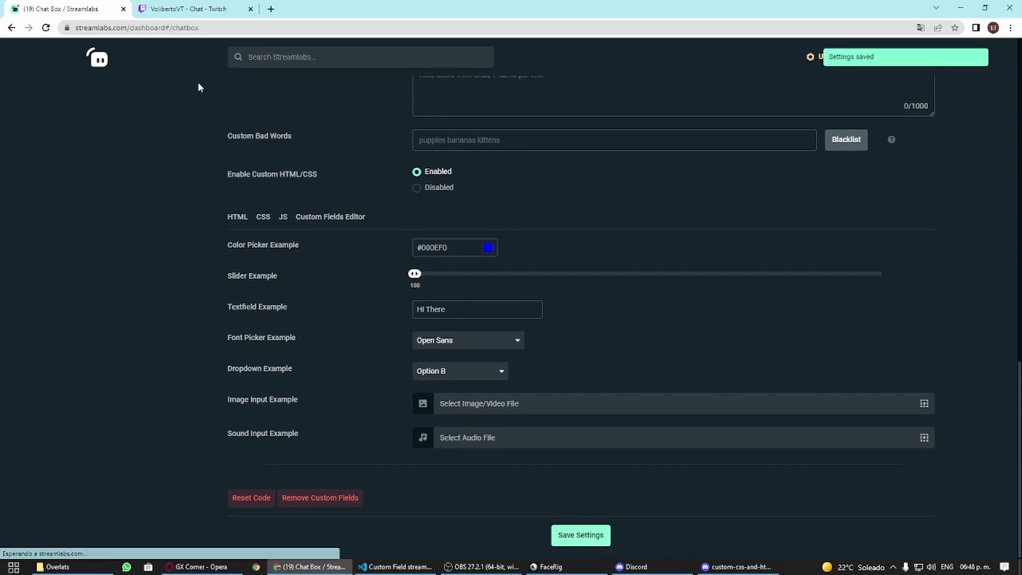
Step: Reload the dashboard and open the Chat Box custom fields definition for editing
{"action": "left_click", "coordinate": [46, 28]}
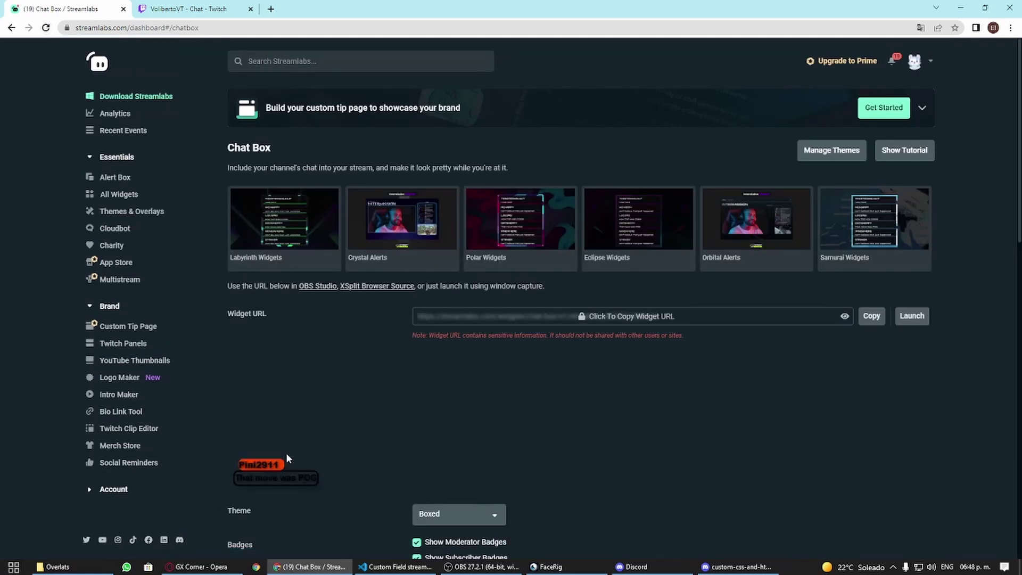
{"action": "scroll", "coordinate": [286, 455], "scroll_direction": "down", "scroll_amount": 8}
{"action": "scroll", "coordinate": [286, 455], "scroll_direction": "down", "scroll_amount": 7}
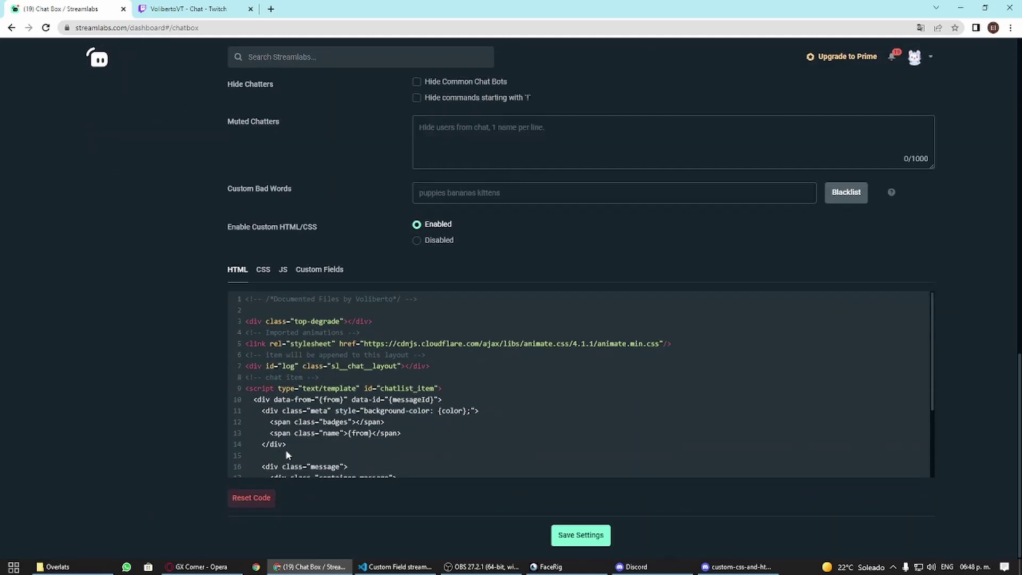
{"action": "left_click", "coordinate": [320, 270]}
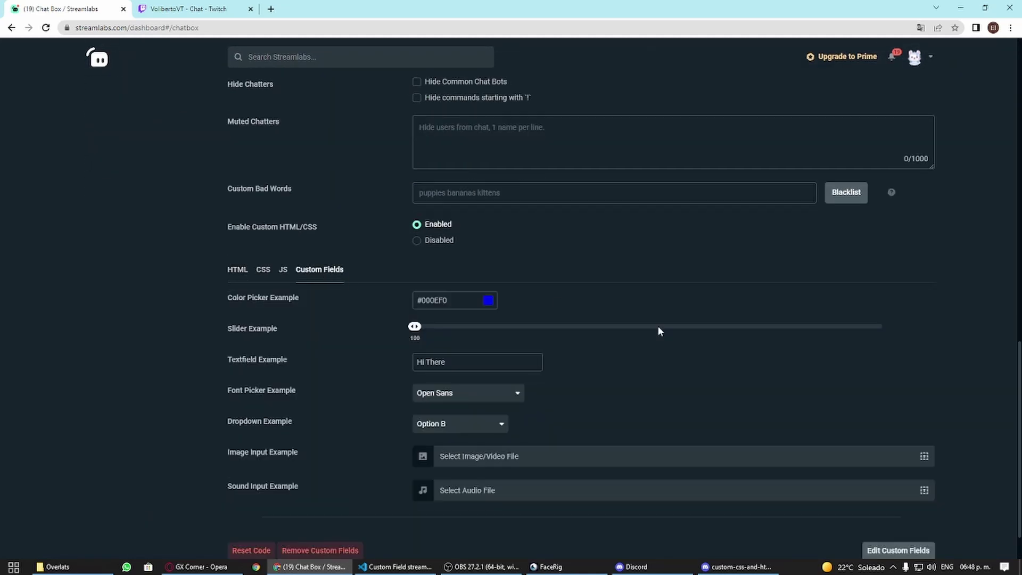
{"action": "scroll", "coordinate": [658, 331], "scroll_direction": "down", "scroll_amount": 1}
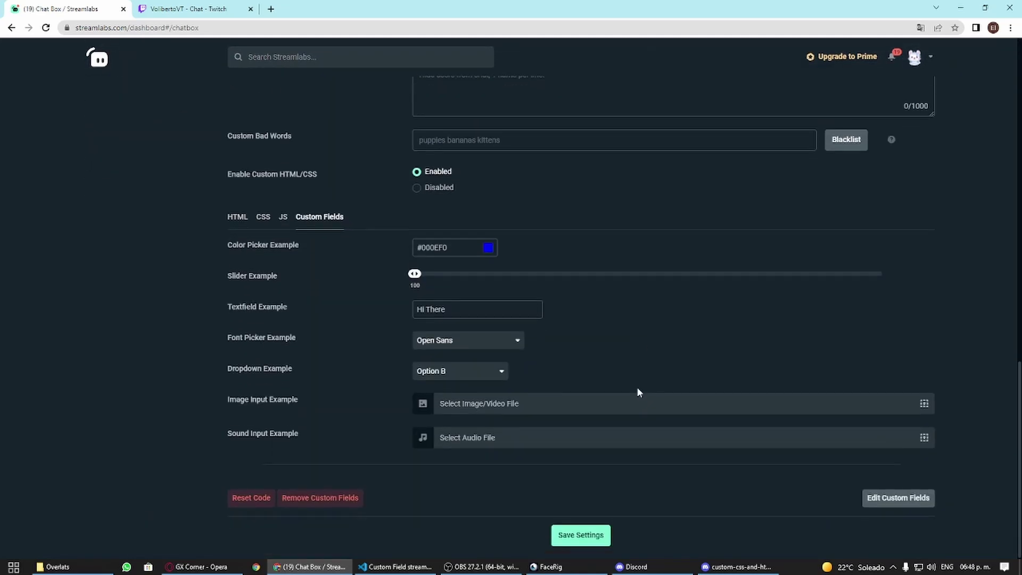
{"action": "left_click", "coordinate": [904, 502]}
Step: Replace the example field definitions with the new custom fields JSON, update, and save settings
{"action": "scroll", "coordinate": [279, 433], "scroll_direction": "down", "scroll_amount": 6}
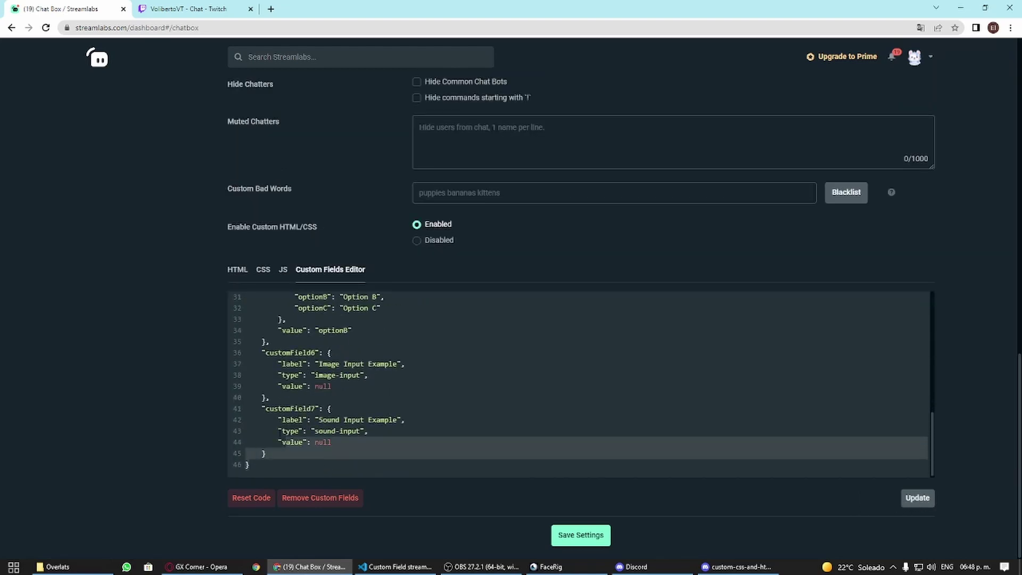
{"action": "left_click_drag", "start_coordinate": [280, 434], "coordinate": [286, 184]}
{"action": "key", "text": "BackSpace"}
{"action": "key", "text": "ctrl+v"}
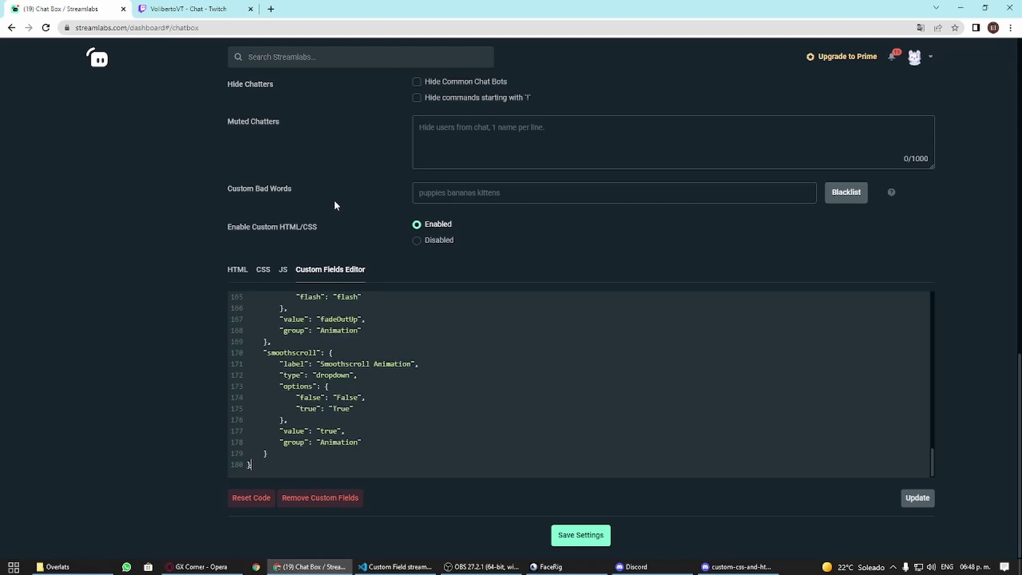
{"action": "scroll", "coordinate": [364, 384], "scroll_direction": "up", "scroll_amount": 13}
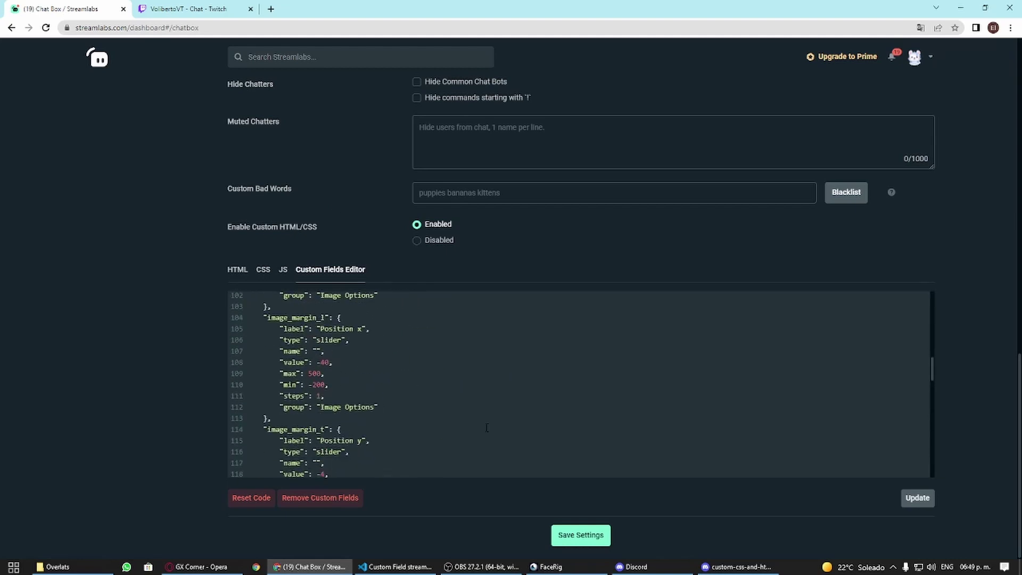
{"action": "left_click", "coordinate": [917, 498]}
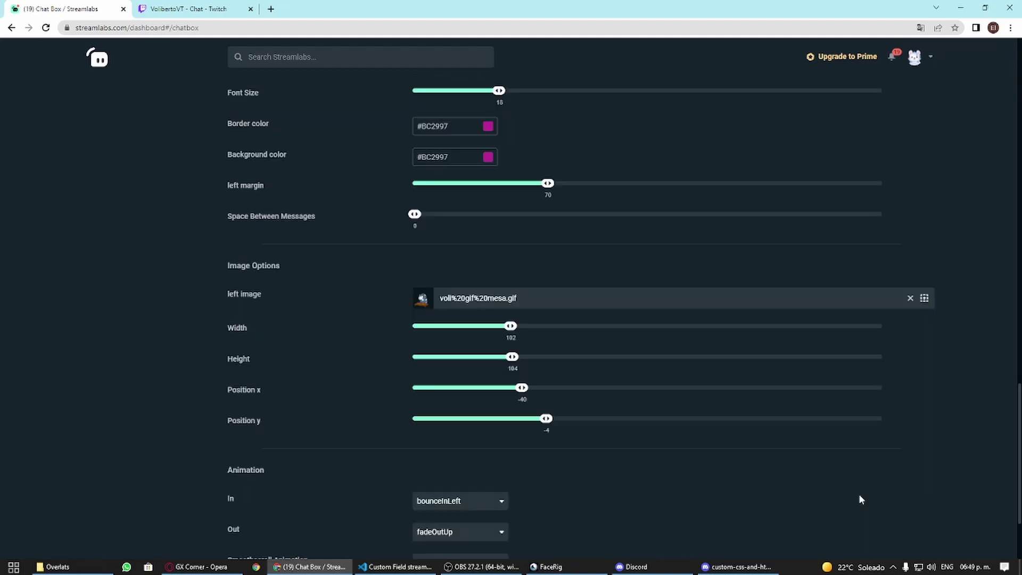
{"action": "scroll", "coordinate": [639, 452], "scroll_direction": "down", "scroll_amount": 3}
{"action": "left_click", "coordinate": [569, 536]}
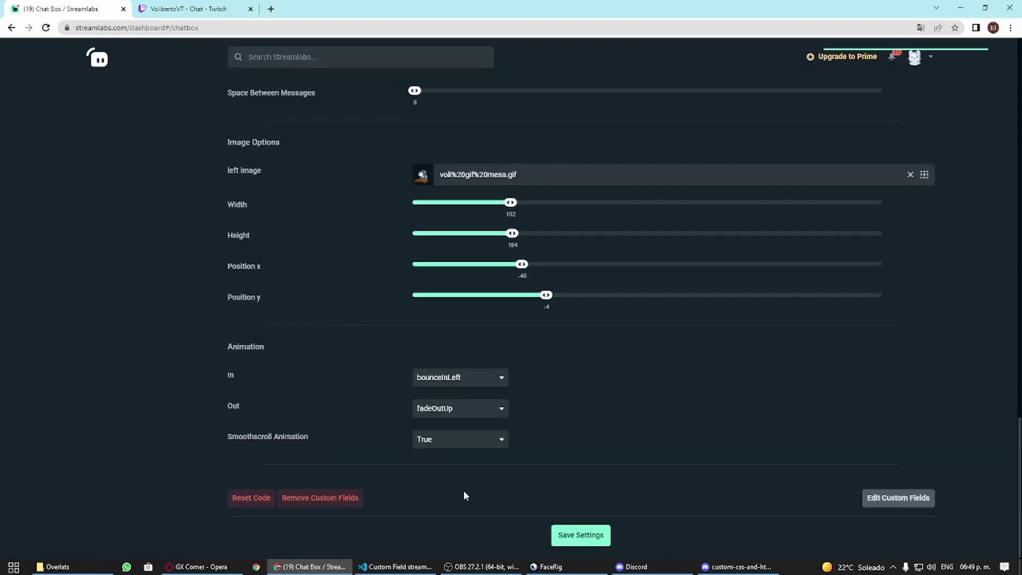
{"action": "scroll", "coordinate": [33, 385], "scroll_direction": "up", "scroll_amount": 14}
{"action": "scroll", "coordinate": [40, 375], "scroll_direction": "up", "scroll_amount": 10}
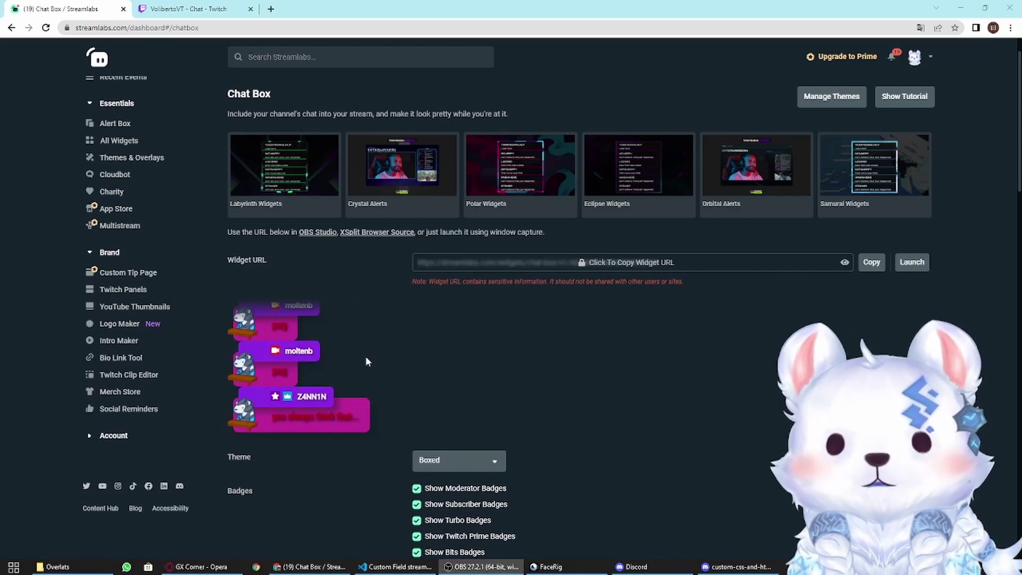
{"action": "scroll", "coordinate": [453, 395], "scroll_direction": "down", "scroll_amount": 3}
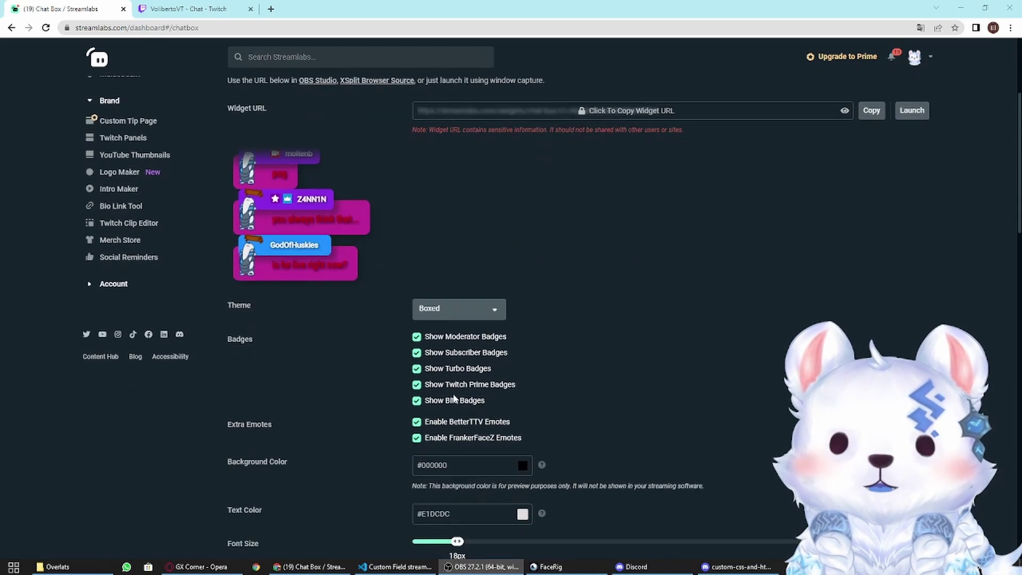
{"action": "scroll", "coordinate": [453, 381], "scroll_direction": "down", "scroll_amount": 3}
{"action": "scroll", "coordinate": [371, 296], "scroll_direction": "up", "scroll_amount": 3}
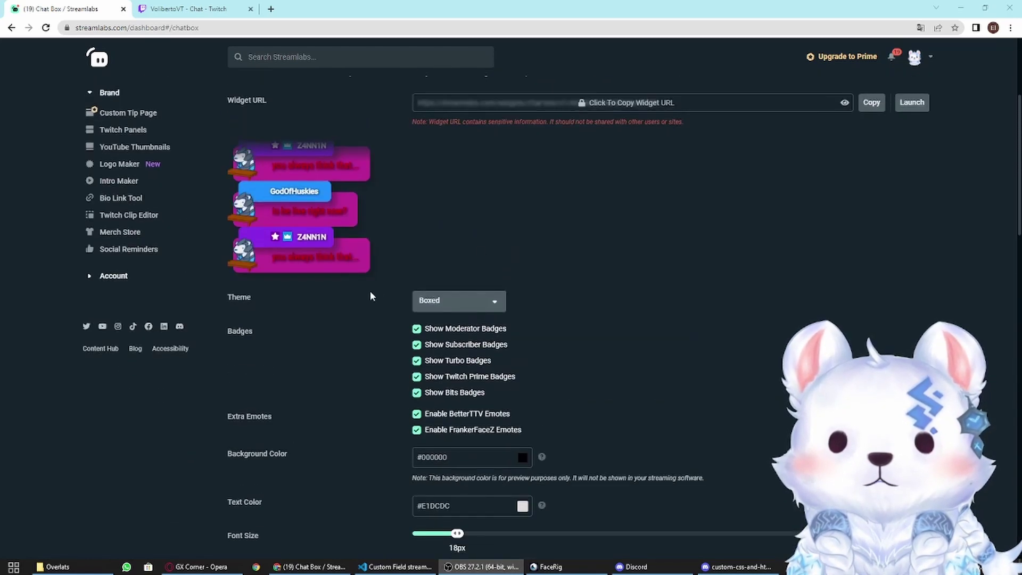
{"action": "scroll", "coordinate": [371, 296], "scroll_direction": "down", "scroll_amount": 9}
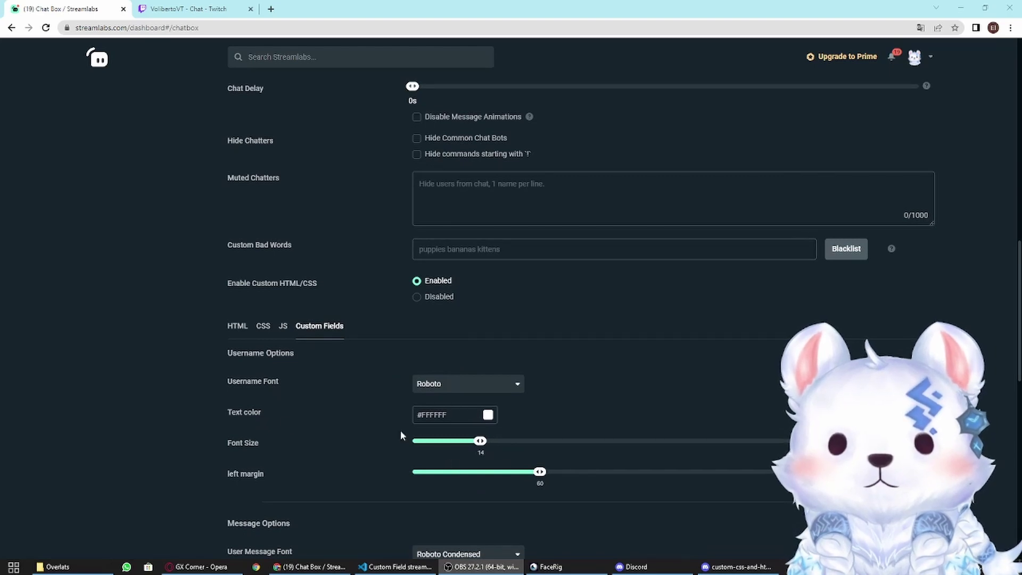
{"action": "scroll", "coordinate": [400, 433], "scroll_direction": "down", "scroll_amount": 1}
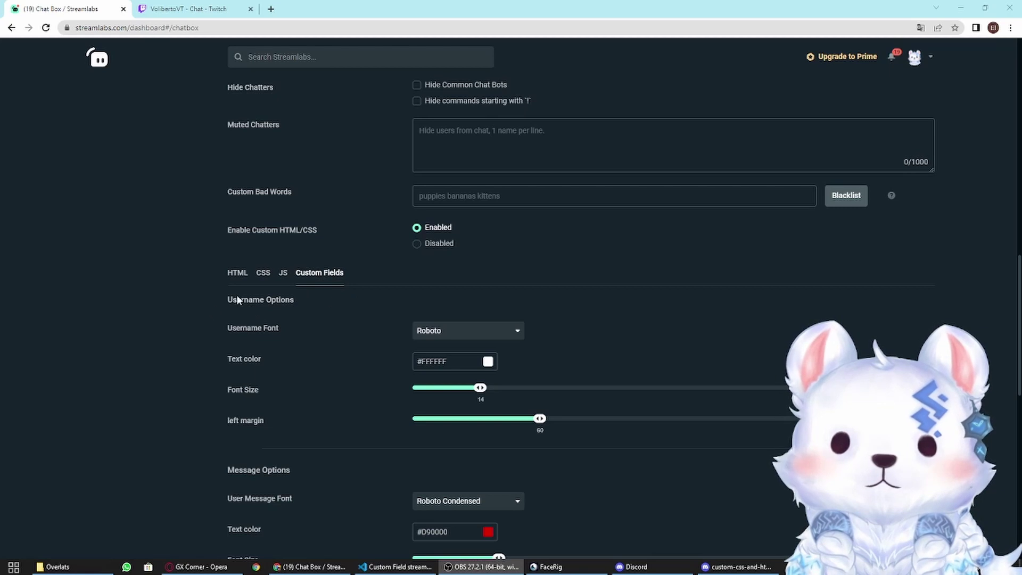
{"action": "scroll", "coordinate": [202, 457], "scroll_direction": "down", "scroll_amount": 6}
{"action": "scroll", "coordinate": [202, 457], "scroll_direction": "up", "scroll_amount": 4}
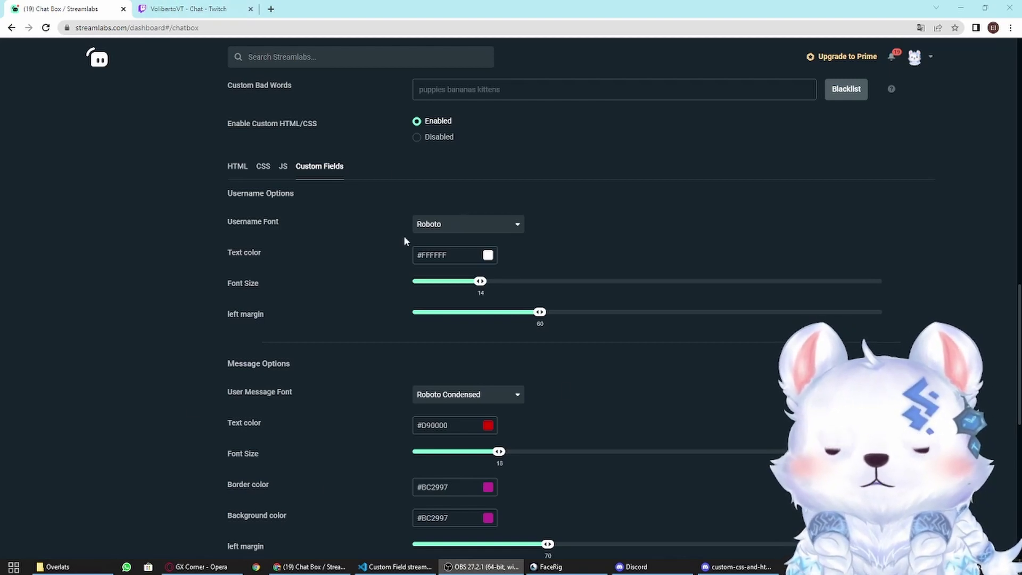
{"action": "scroll", "coordinate": [403, 241], "scroll_direction": "down", "scroll_amount": 8}
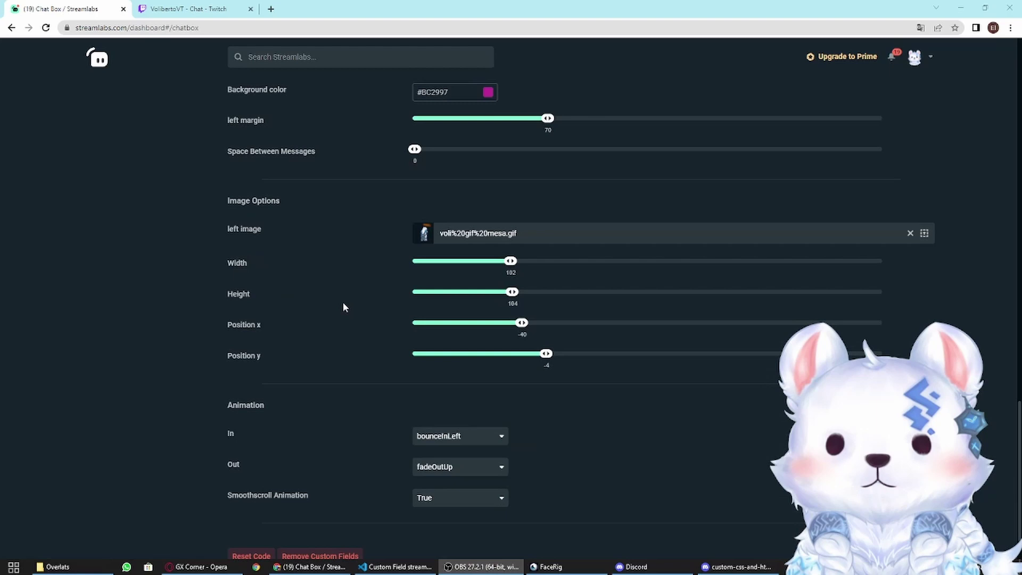
{"action": "scroll", "coordinate": [346, 305], "scroll_direction": "up", "scroll_amount": 5}
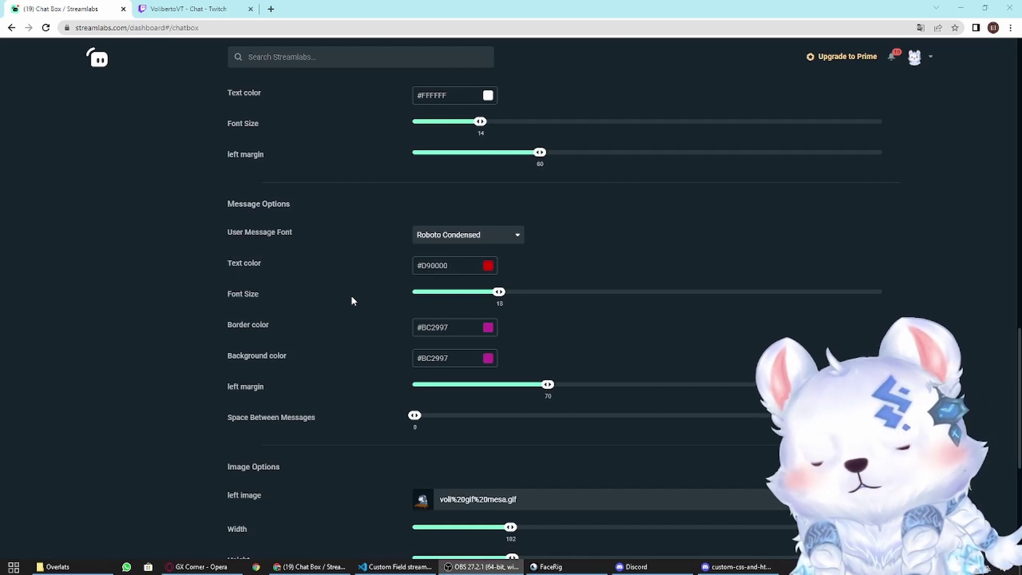
{"action": "scroll", "coordinate": [341, 306], "scroll_direction": "up", "scroll_amount": 3}
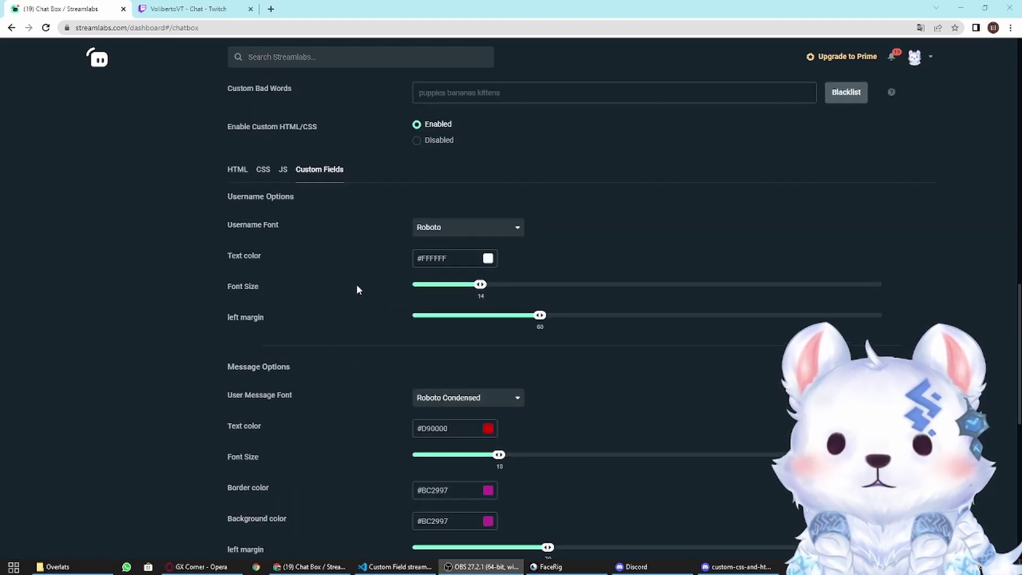
{"action": "scroll", "coordinate": [356, 290], "scroll_direction": "up", "scroll_amount": 4}
{"action": "scroll", "coordinate": [372, 414], "scroll_direction": "down", "scroll_amount": 1}
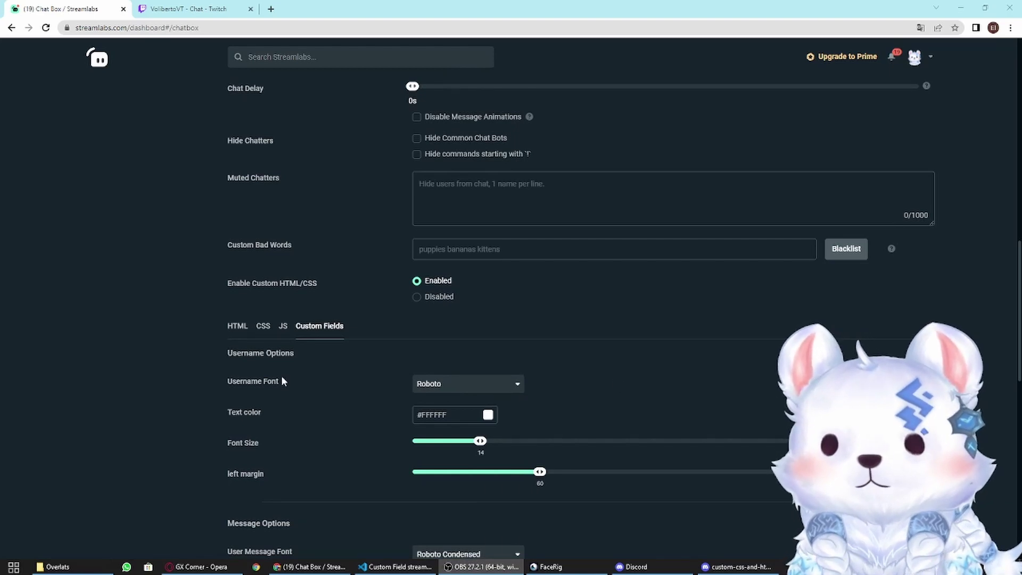
{"action": "scroll", "coordinate": [309, 292], "scroll_direction": "down", "scroll_amount": 2}
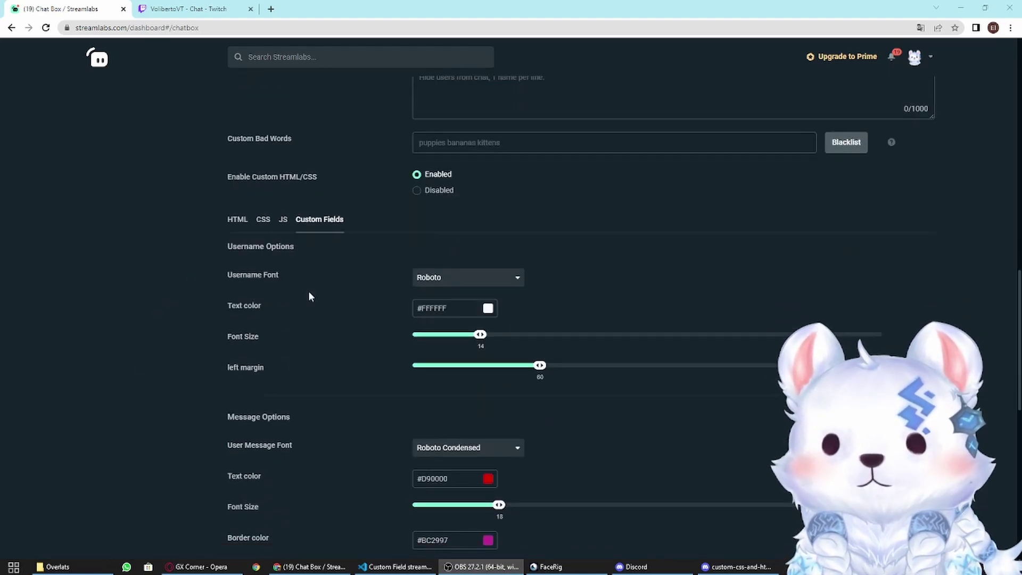
Step: Change the username font in Custom Fields from Roboto to Saira Semi Condensed
{"action": "left_click", "coordinate": [483, 288]}
{"action": "left_click", "coordinate": [483, 287]}
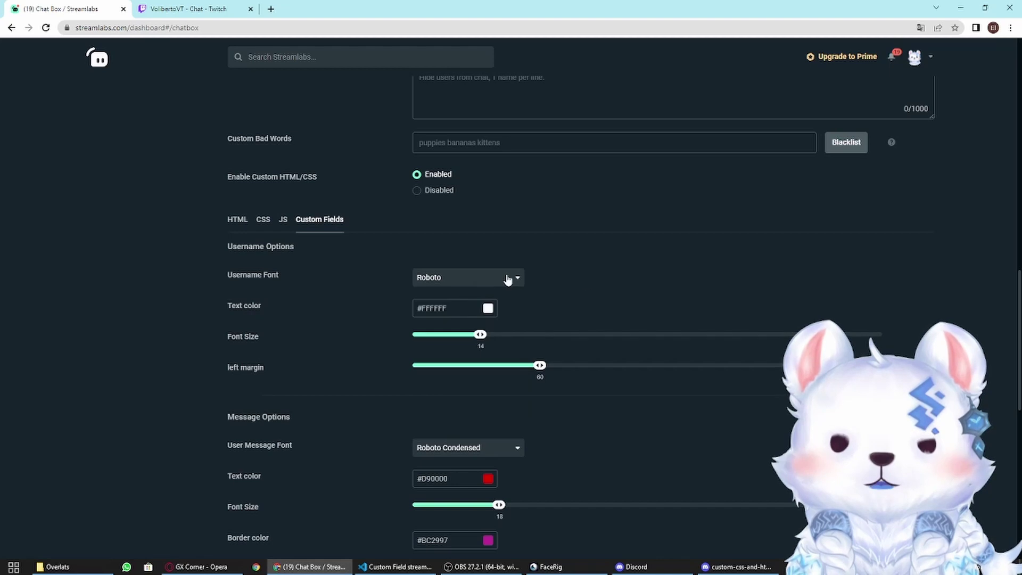
{"action": "left_click", "coordinate": [486, 281]}
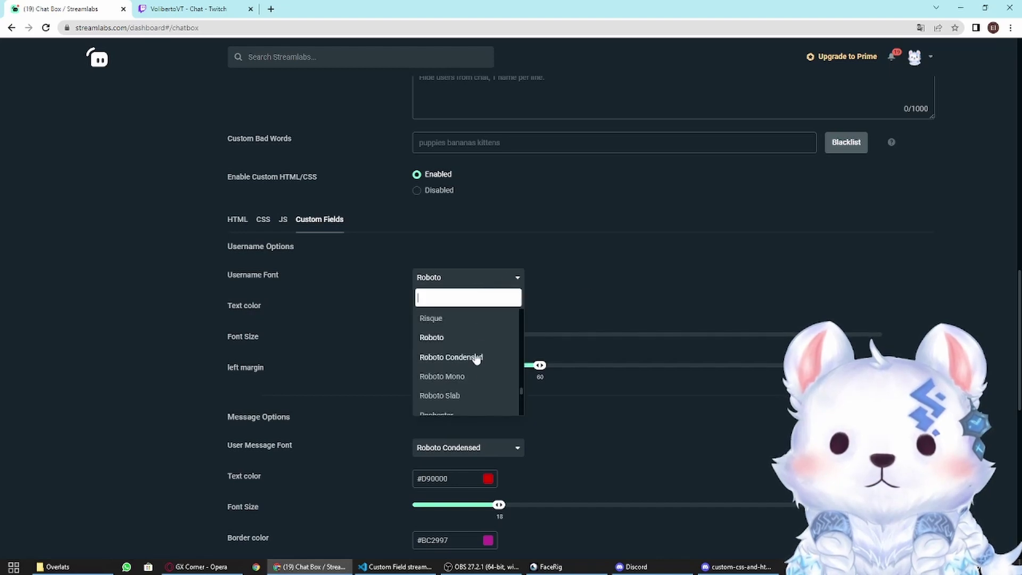
{"action": "scroll", "coordinate": [477, 360], "scroll_direction": "down", "scroll_amount": 1}
{"action": "scroll", "coordinate": [474, 373], "scroll_direction": "down", "scroll_amount": 1}
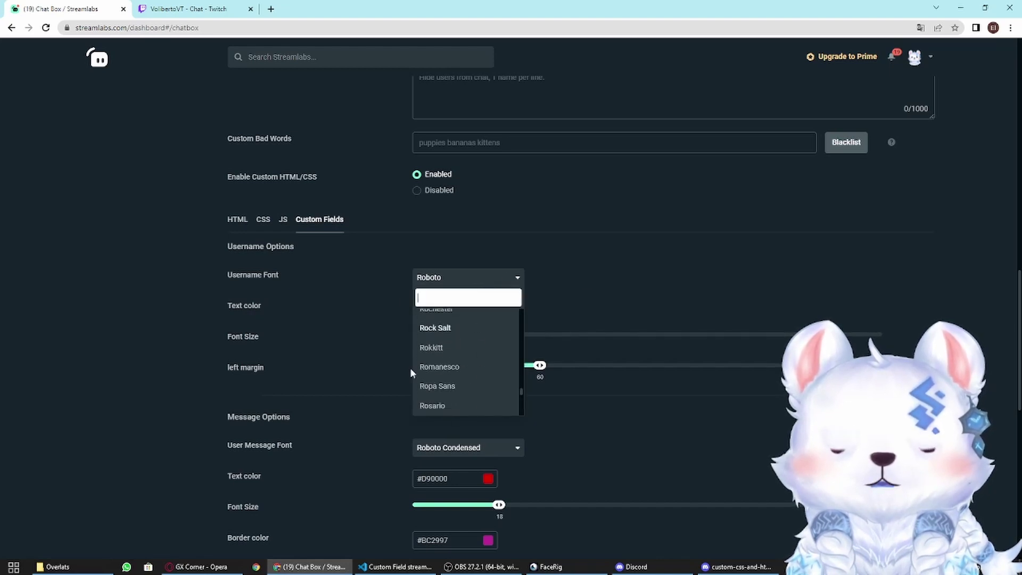
{"action": "scroll", "coordinate": [456, 413], "scroll_direction": "down", "scroll_amount": 15}
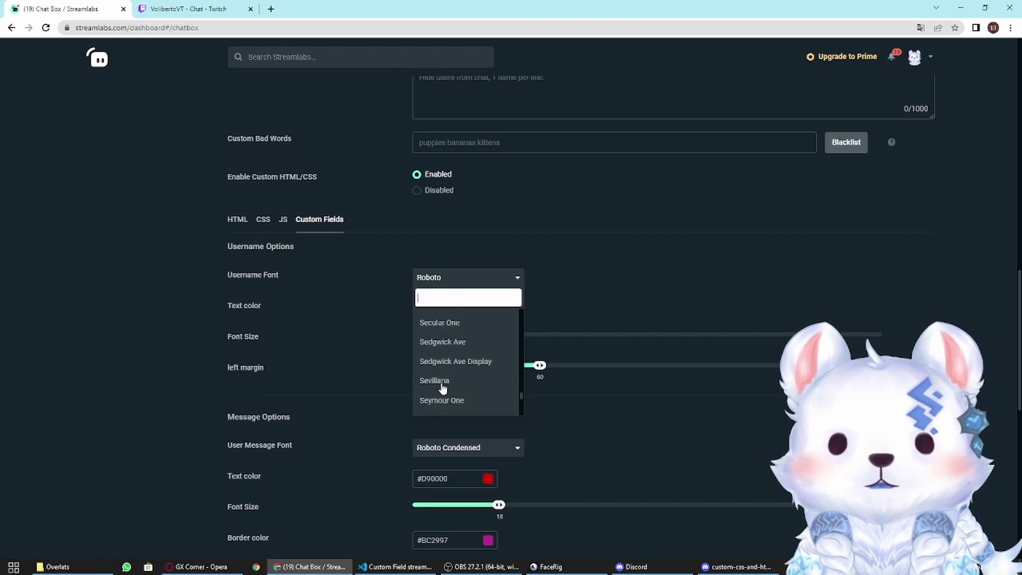
{"action": "scroll", "coordinate": [443, 387], "scroll_direction": "up", "scroll_amount": 5}
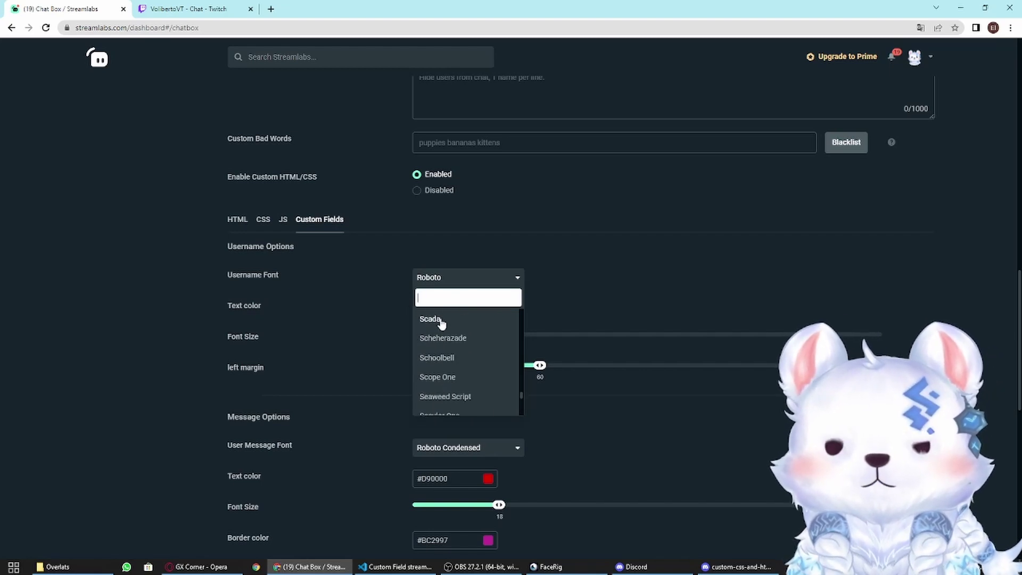
{"action": "scroll", "coordinate": [451, 328], "scroll_direction": "up", "scroll_amount": 4}
{"action": "left_click", "coordinate": [452, 331]}
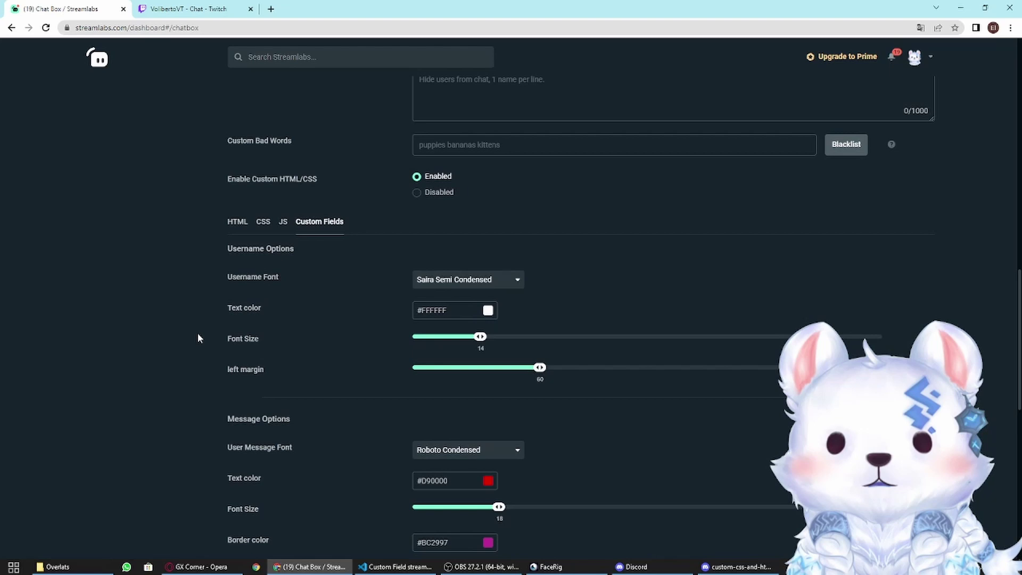
{"action": "scroll", "coordinate": [194, 329], "scroll_direction": "up", "scroll_amount": 10}
{"action": "scroll", "coordinate": [192, 322], "scroll_direction": "up", "scroll_amount": 6}
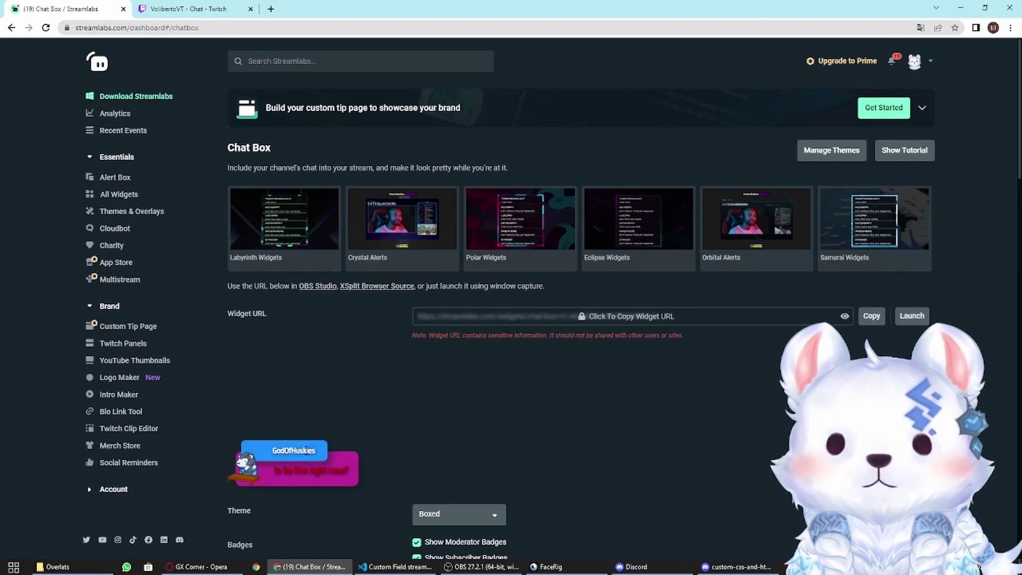
{"action": "scroll", "coordinate": [327, 447], "scroll_direction": "down", "scroll_amount": 15}
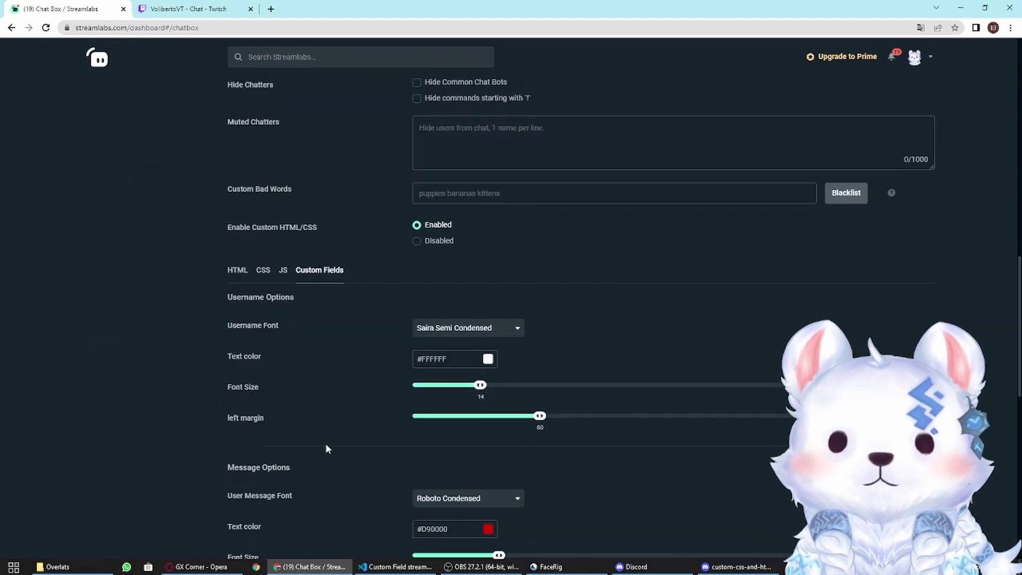
Step: Pick #FF0000 as the username text colour and slide the username Font Size from 14 to 47
{"action": "left_click", "coordinate": [489, 256]}
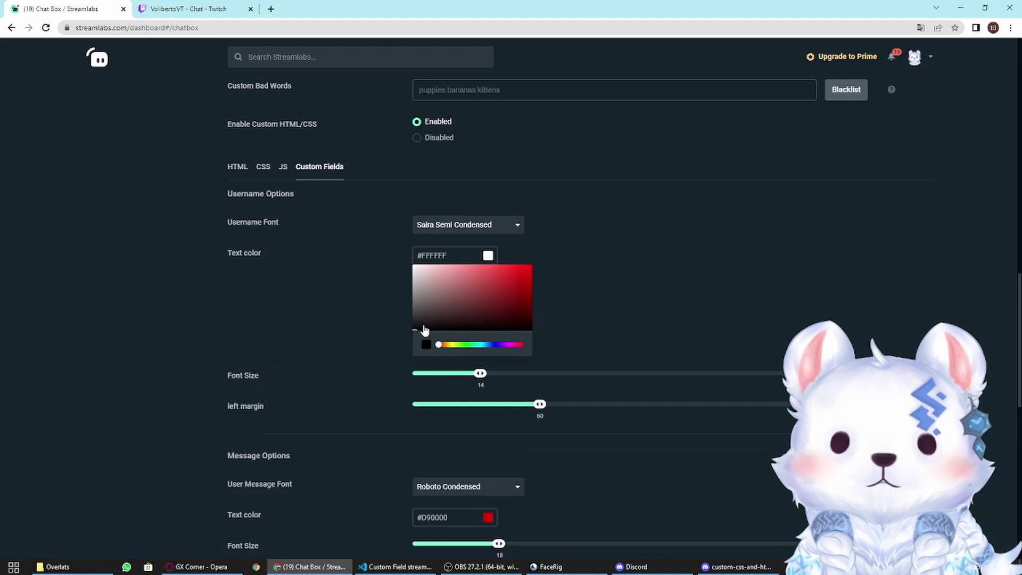
{"action": "left_click_drag", "start_coordinate": [424, 330], "coordinate": [544, 273]}
{"action": "left_click", "coordinate": [544, 273]}
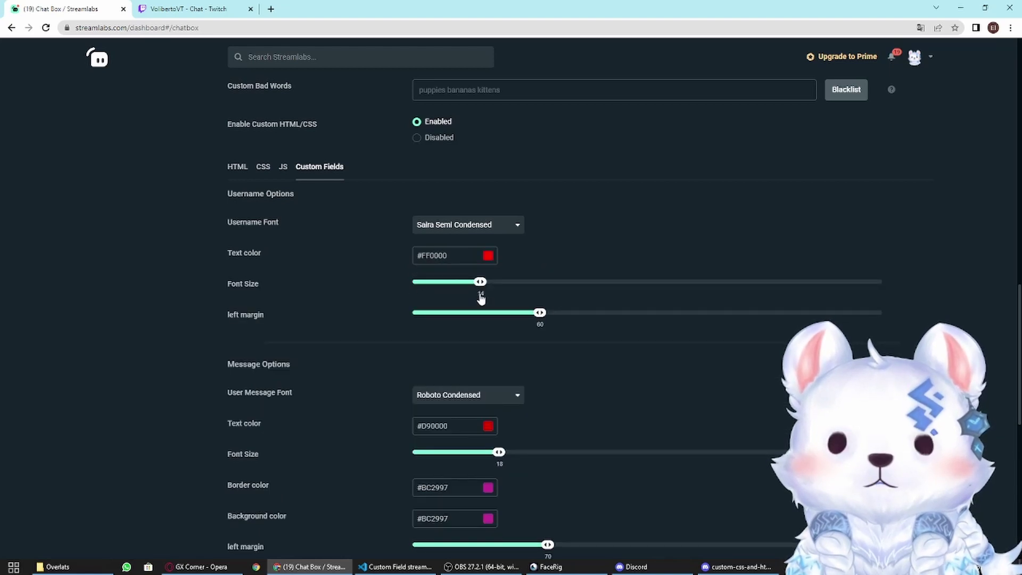
{"action": "left_click_drag", "start_coordinate": [480, 297], "coordinate": [635, 290]}
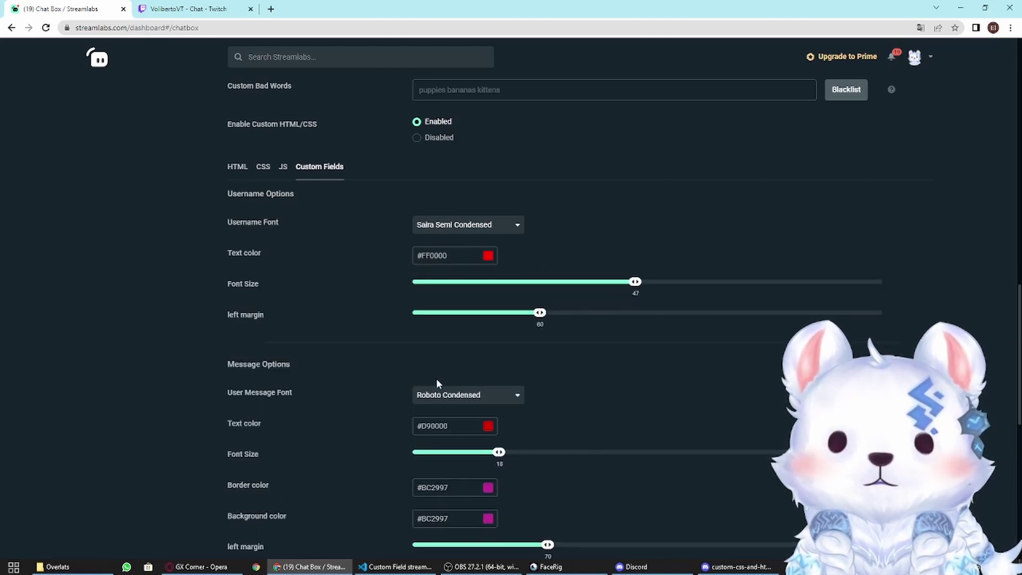
{"action": "scroll", "coordinate": [436, 372], "scroll_direction": "up", "scroll_amount": 20}
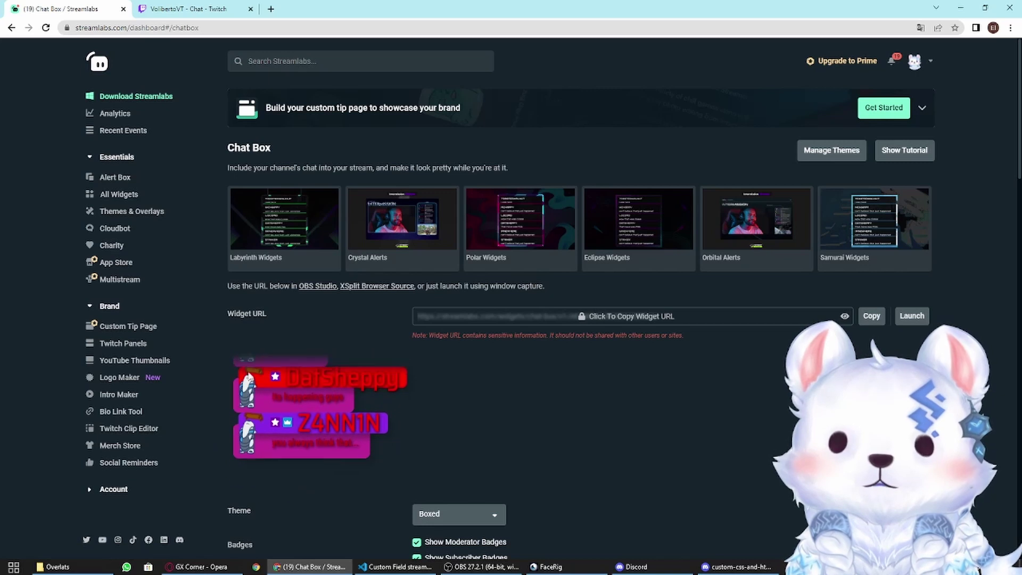
Step: Save the Chat Box settings from the bottom of the page
{"action": "scroll", "coordinate": [536, 368], "scroll_direction": "down", "scroll_amount": 20}
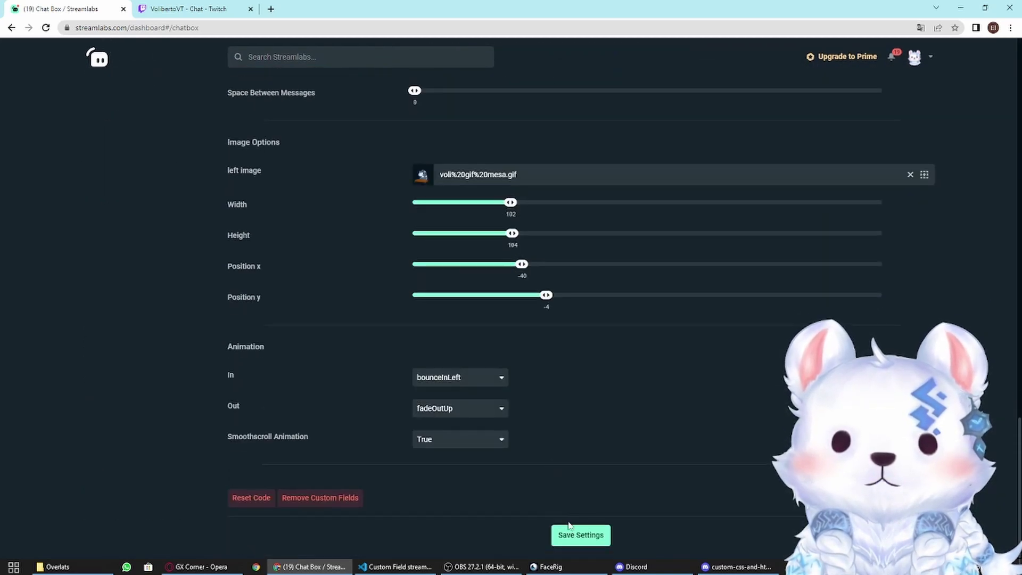
{"action": "left_click", "coordinate": [569, 530]}
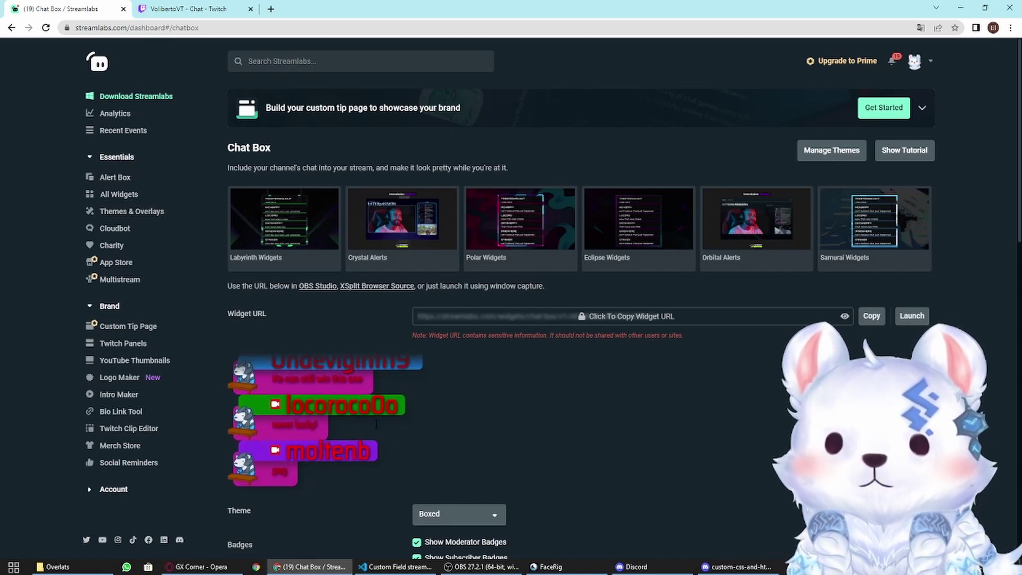
Step: Search 'robo' in the Username Font list and choose Roboto instead of Saira Semi Condensed
{"action": "scroll", "coordinate": [375, 424], "scroll_direction": "down", "scroll_amount": 2}
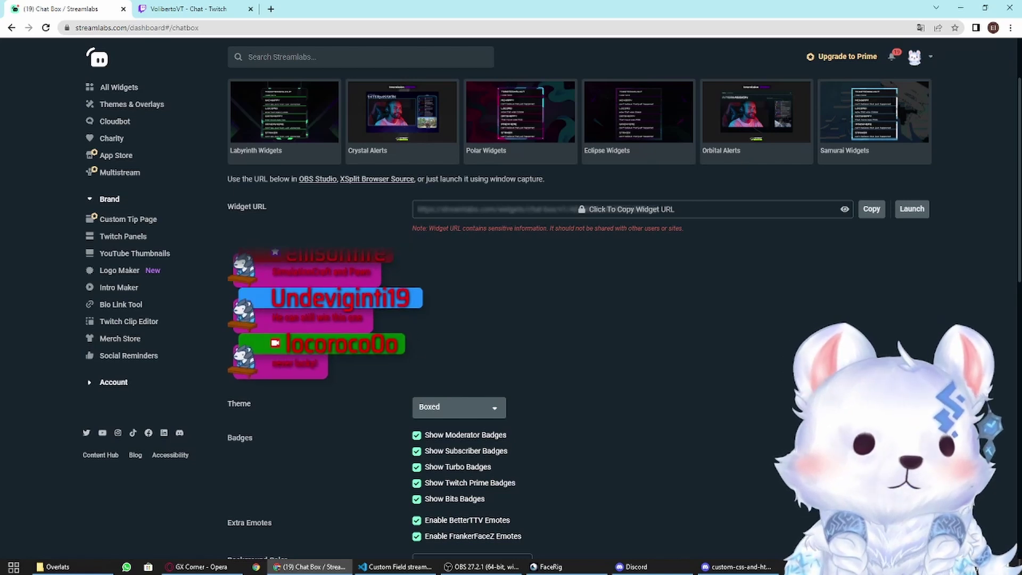
{"action": "scroll", "coordinate": [200, 455], "scroll_direction": "down", "scroll_amount": 12}
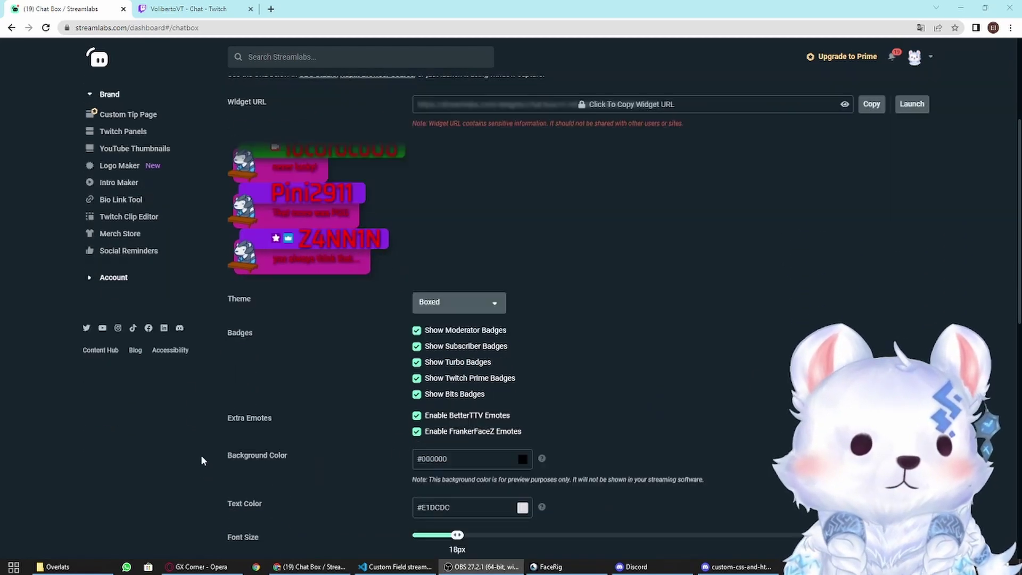
{"action": "scroll", "coordinate": [450, 413], "scroll_direction": "down", "scroll_amount": 2}
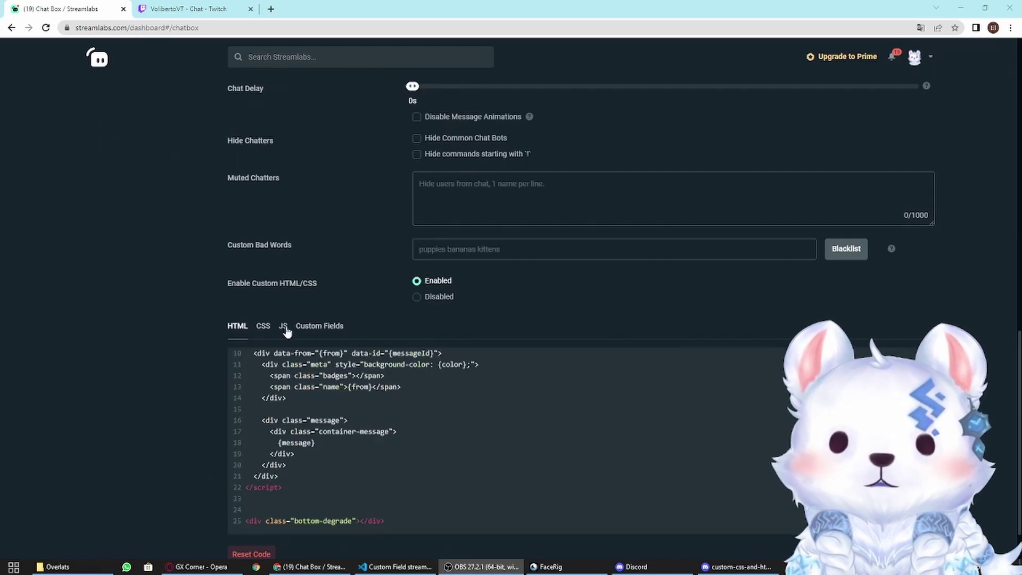
{"action": "left_click", "coordinate": [317, 328]}
{"action": "scroll", "coordinate": [442, 369], "scroll_direction": "down", "scroll_amount": 3}
{"action": "scroll", "coordinate": [442, 370], "scroll_direction": "up", "scroll_amount": 3}
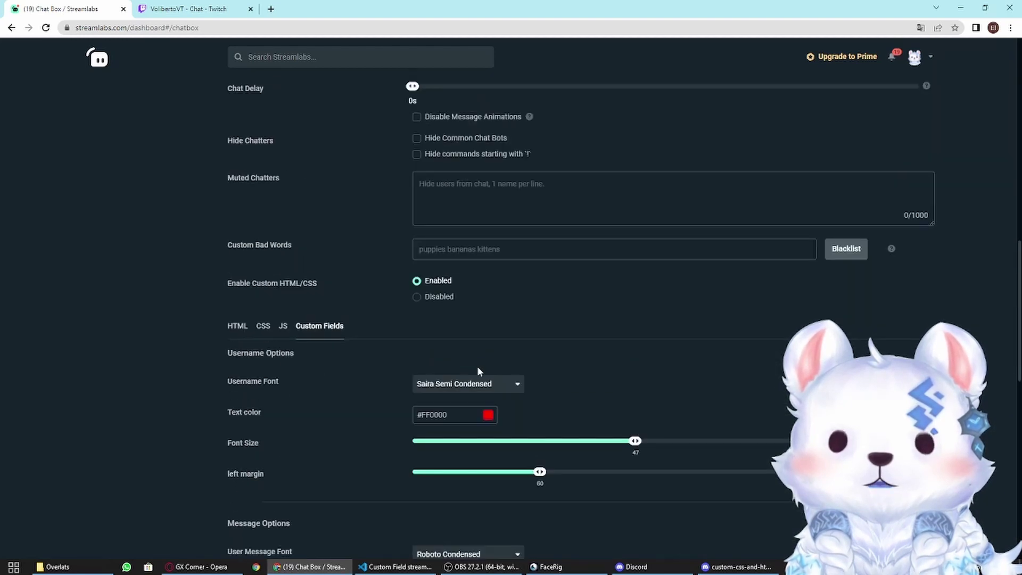
{"action": "left_click", "coordinate": [479, 384]}
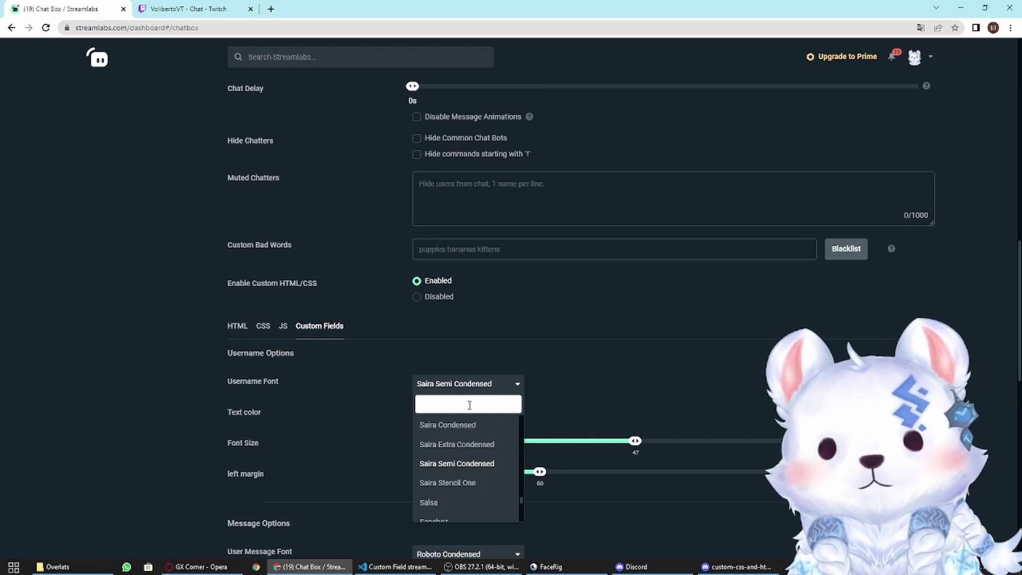
{"action": "type", "text": "r"}
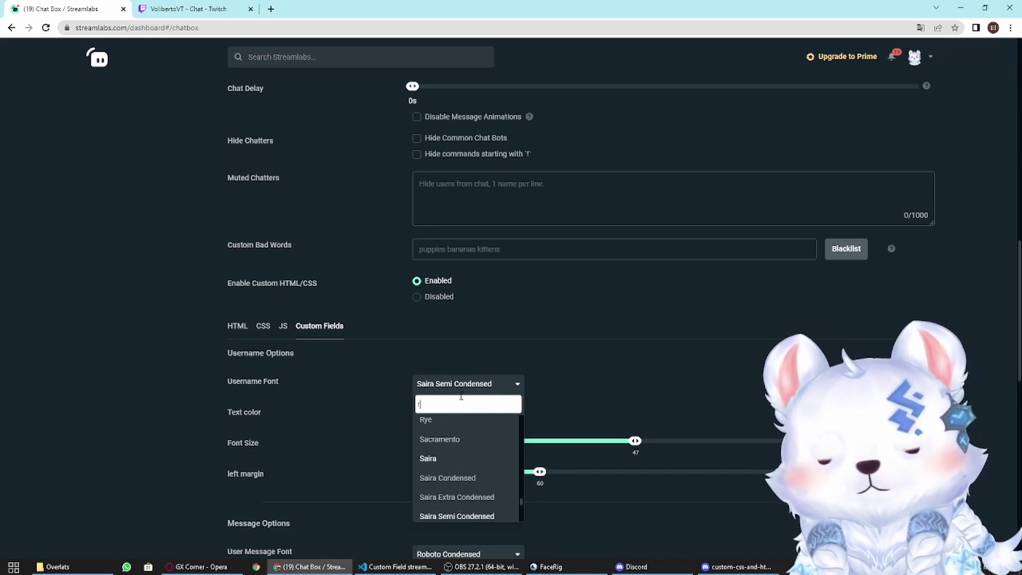
{"action": "type", "text": "obo"}
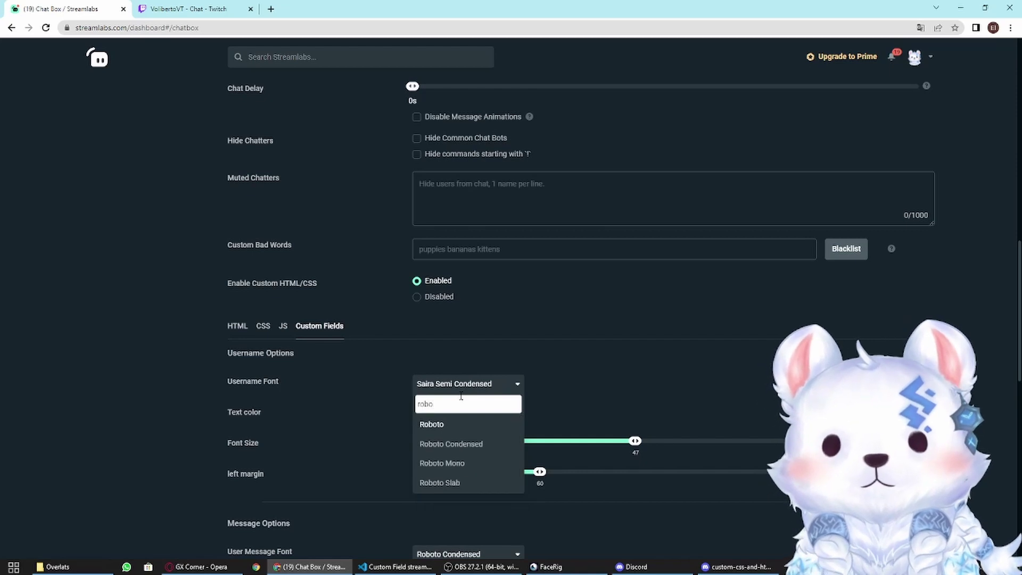
{"action": "left_click", "coordinate": [432, 425]}
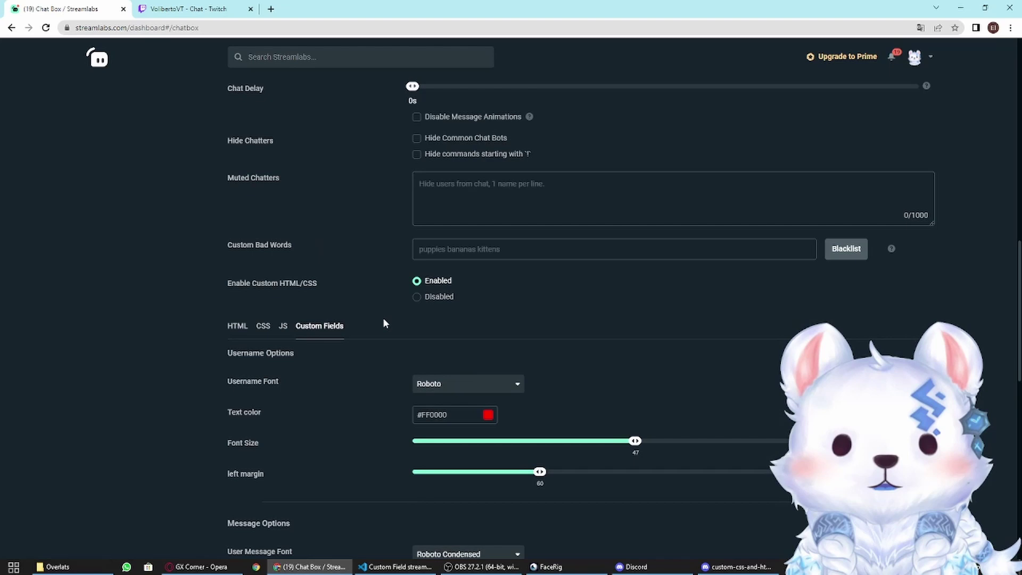
{"action": "scroll", "coordinate": [169, 397], "scroll_direction": "up", "scroll_amount": 7}
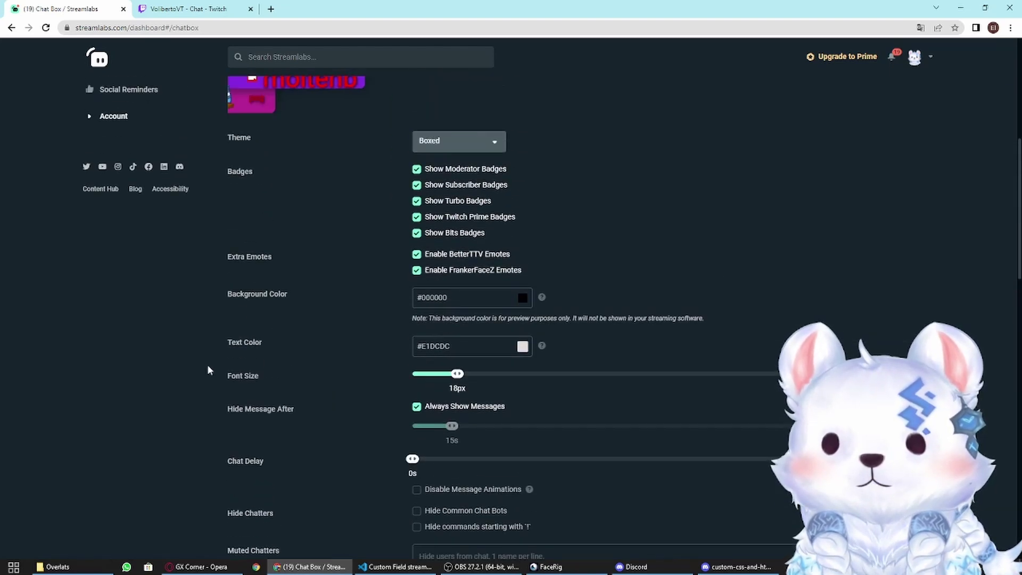
{"action": "scroll", "coordinate": [206, 372], "scroll_direction": "down", "scroll_amount": 6}
{"action": "scroll", "coordinate": [208, 384], "scroll_direction": "down", "scroll_amount": 1}
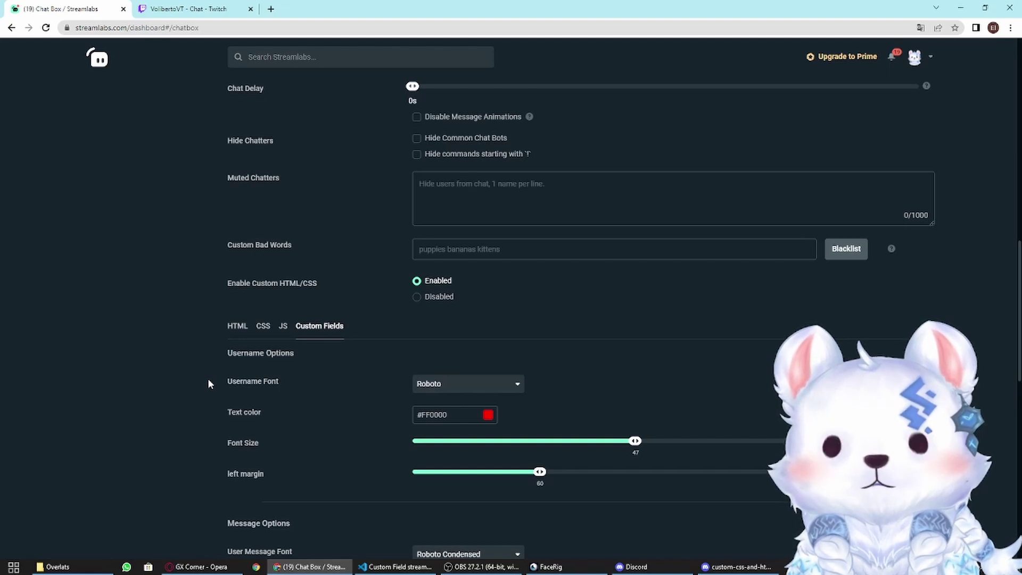
{"action": "scroll", "coordinate": [165, 367], "scroll_direction": "up", "scroll_amount": 2}
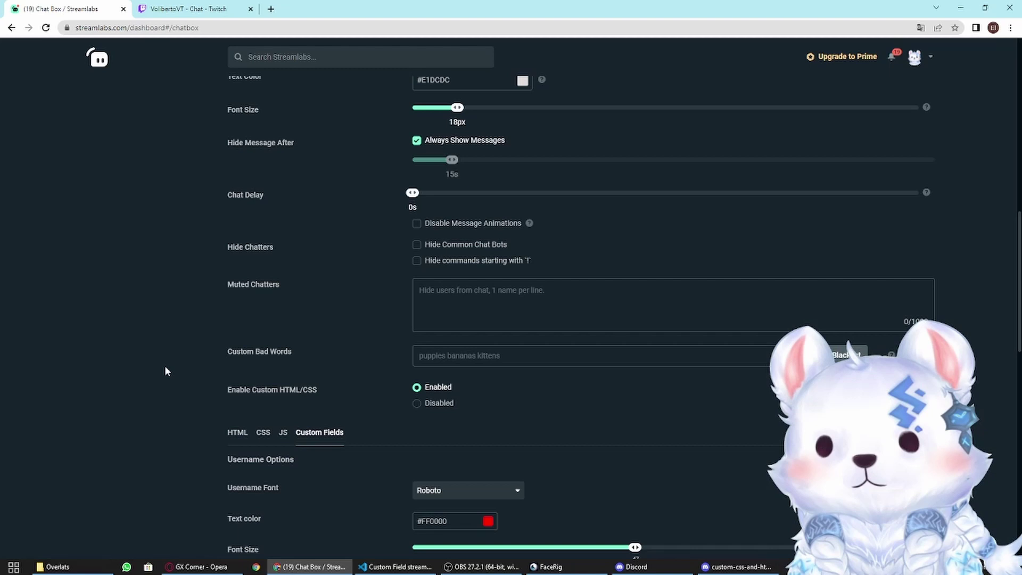
{"action": "scroll", "coordinate": [186, 385], "scroll_direction": "up", "scroll_amount": 7}
{"action": "scroll", "coordinate": [304, 369], "scroll_direction": "down", "scroll_amount": 8}
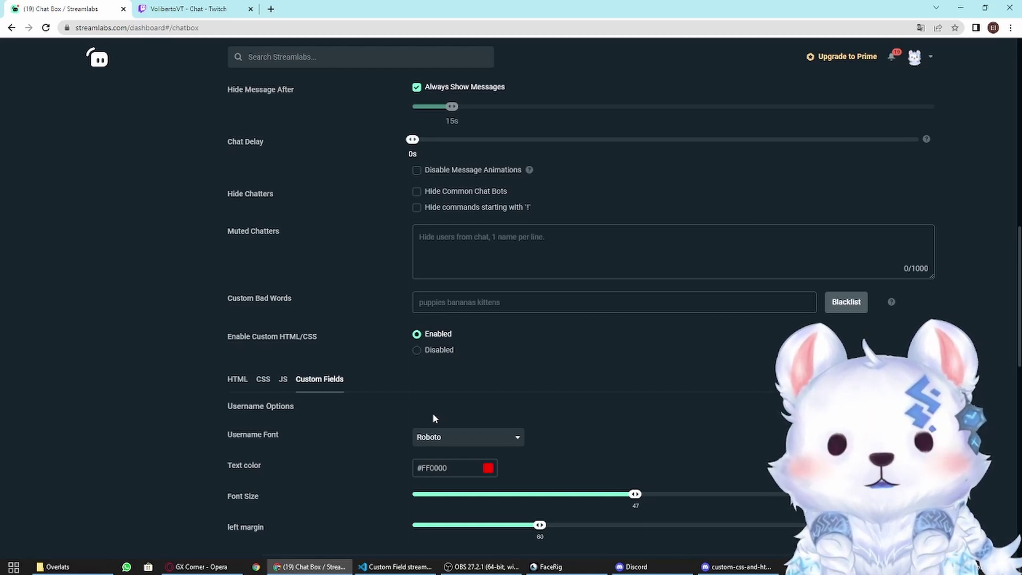
{"action": "scroll", "coordinate": [432, 414], "scroll_direction": "up", "scroll_amount": 3}
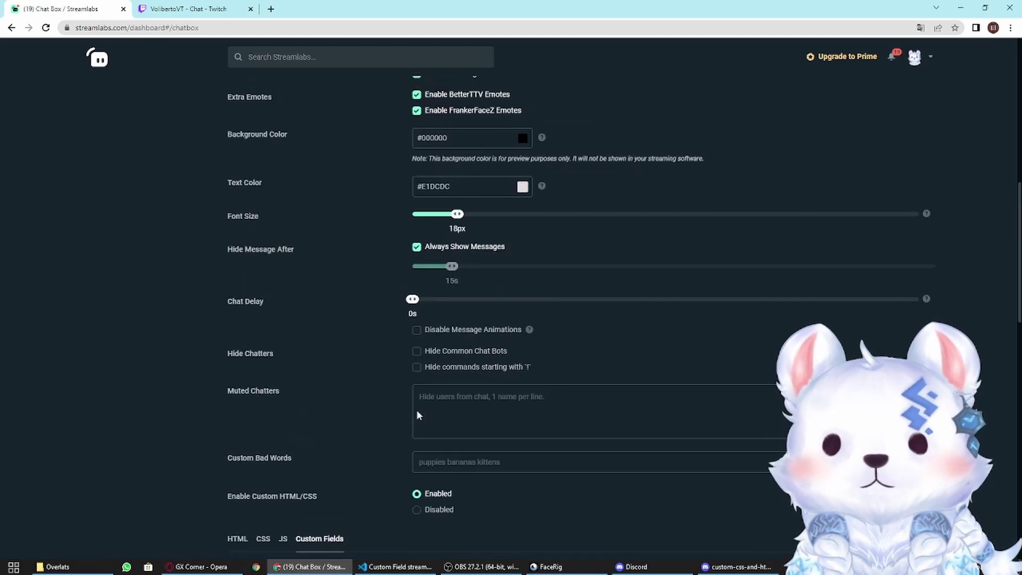
{"action": "scroll", "coordinate": [226, 349], "scroll_direction": "up", "scroll_amount": 3}
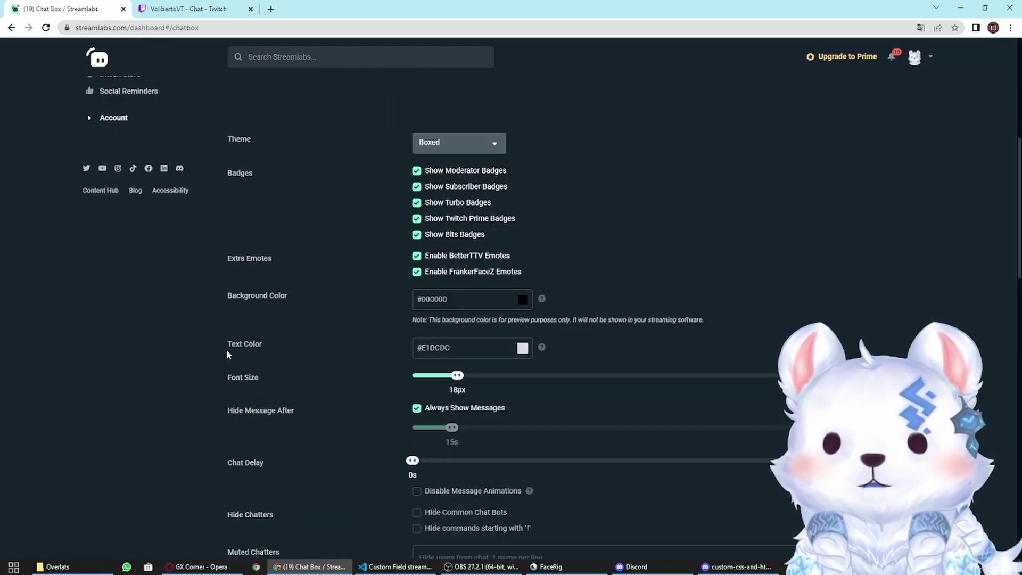
{"action": "scroll", "coordinate": [226, 350], "scroll_direction": "down", "scroll_amount": 9}
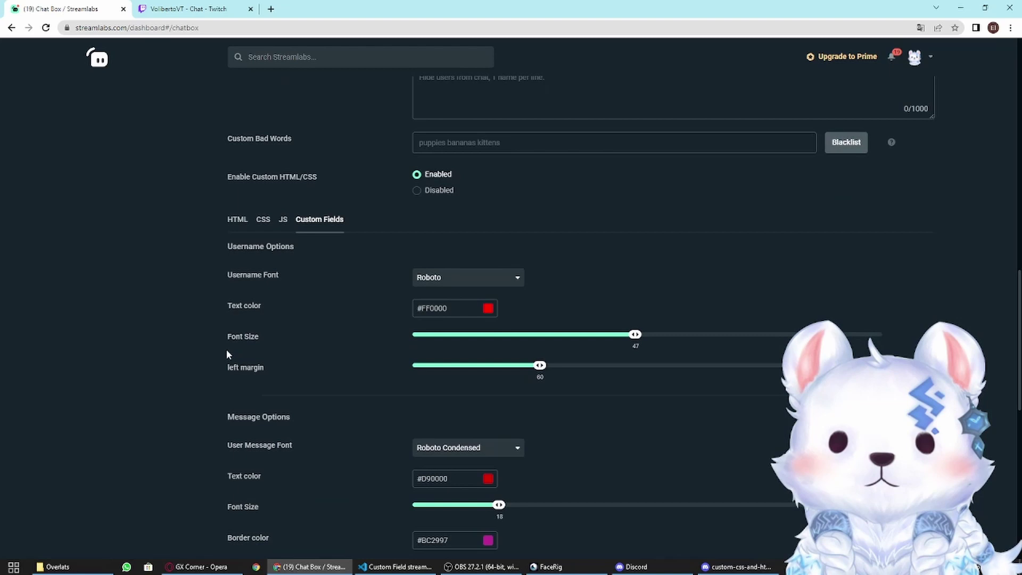
{"action": "scroll", "coordinate": [174, 299], "scroll_direction": "up", "scroll_amount": 2}
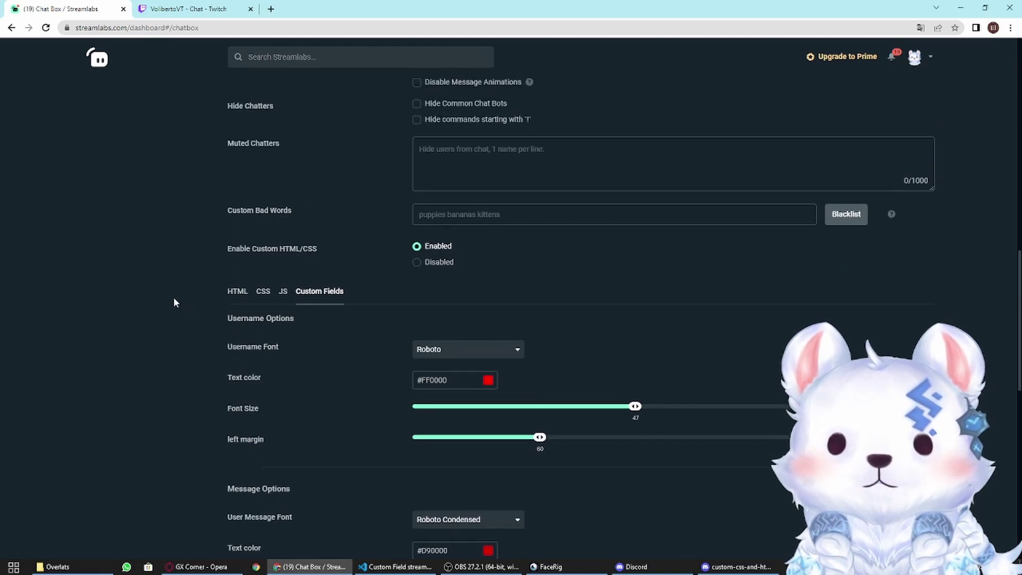
{"action": "scroll", "coordinate": [173, 302], "scroll_direction": "up", "scroll_amount": 11}
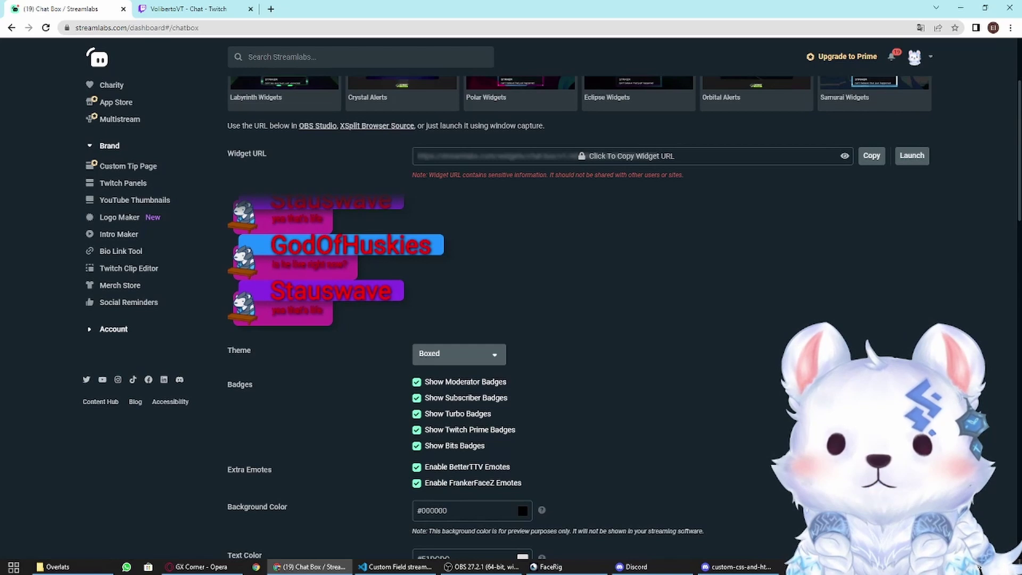
Step: Set the username text colour back to white #FFFFFF and font size back to 14
{"action": "scroll", "coordinate": [329, 298], "scroll_direction": "down", "scroll_amount": 12}
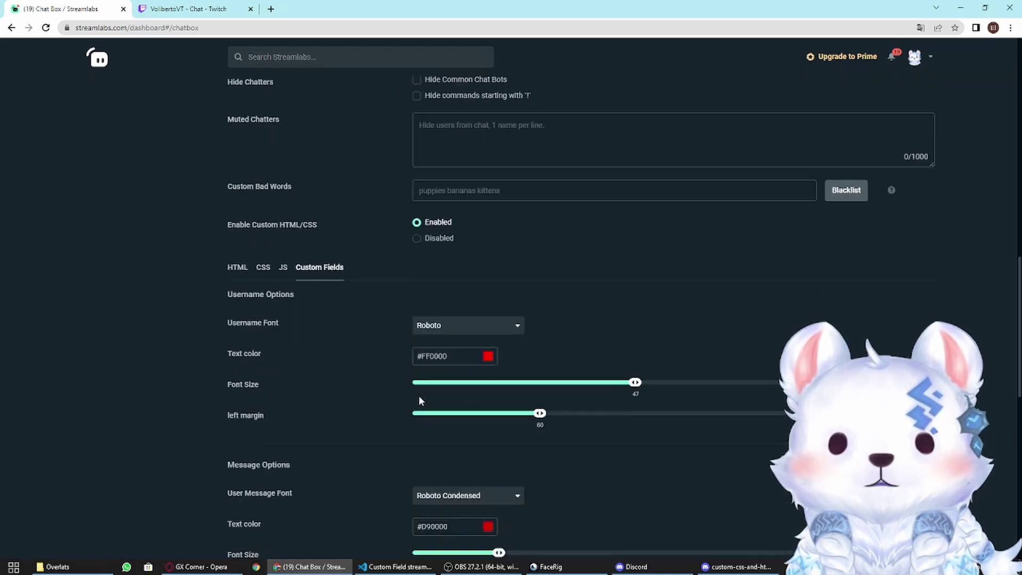
{"action": "scroll", "coordinate": [419, 401], "scroll_direction": "down", "scroll_amount": 1}
{"action": "left_click", "coordinate": [488, 309]}
{"action": "left_click_drag", "start_coordinate": [418, 342], "coordinate": [395, 293]}
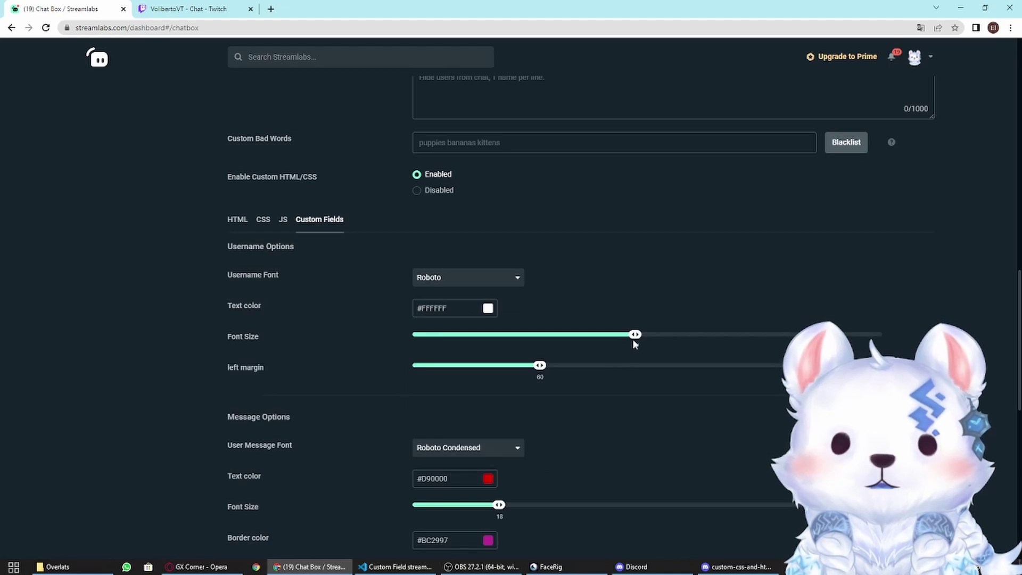
{"action": "left_click_drag", "start_coordinate": [635, 336], "coordinate": [480, 383]}
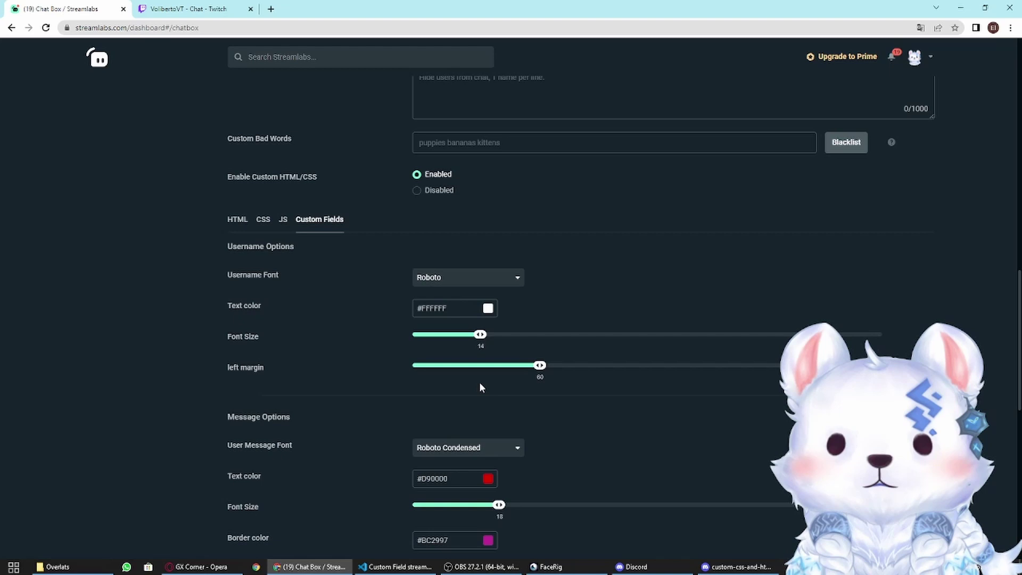
Step: Save the Chat Box settings and return to the preview
{"action": "scroll", "coordinate": [185, 362], "scroll_direction": "up", "scroll_amount": 20}
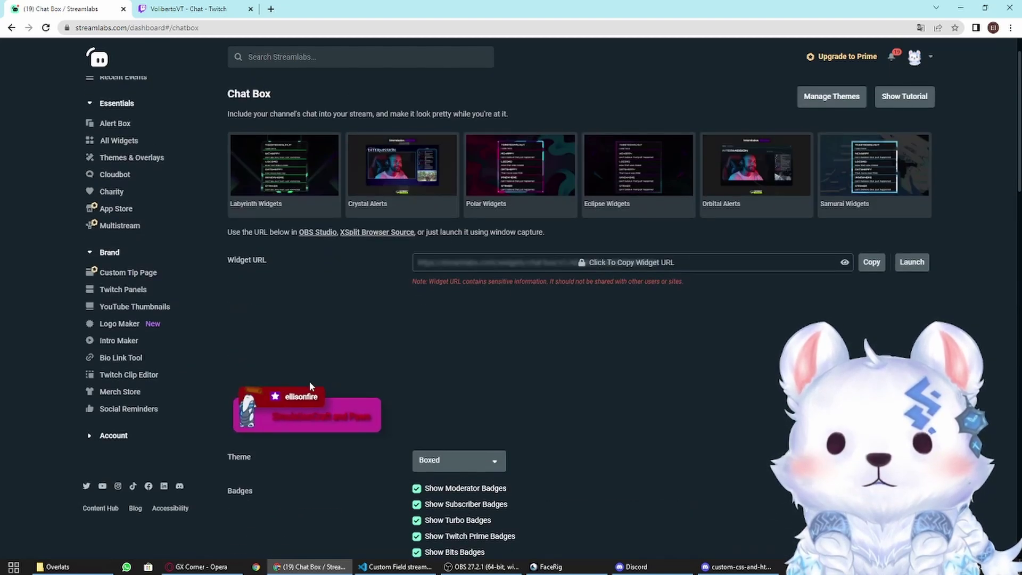
{"action": "scroll", "coordinate": [310, 380], "scroll_direction": "down", "scroll_amount": 8}
{"action": "scroll", "coordinate": [310, 380], "scroll_direction": "down", "scroll_amount": 17}
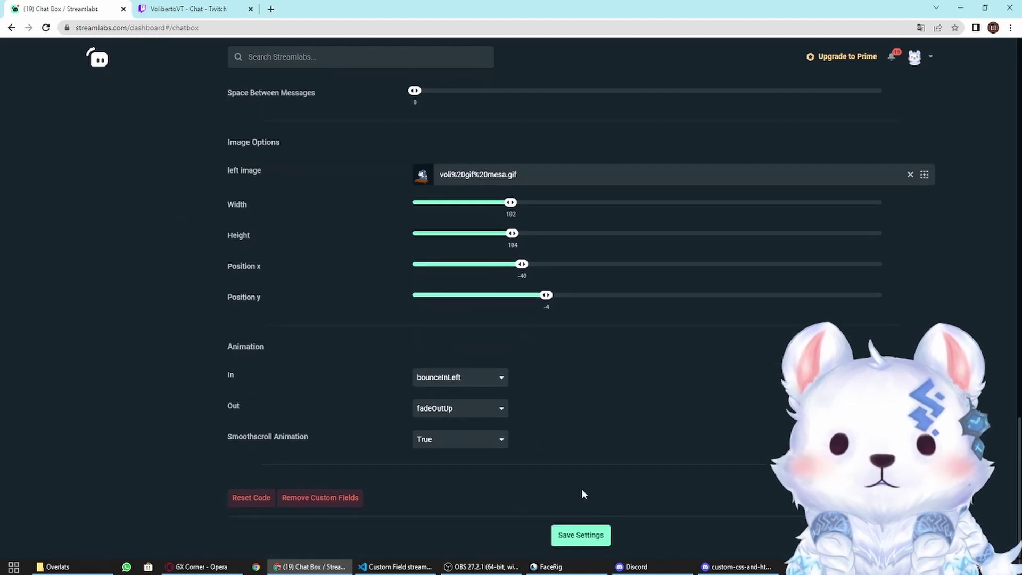
{"action": "left_click", "coordinate": [580, 541]}
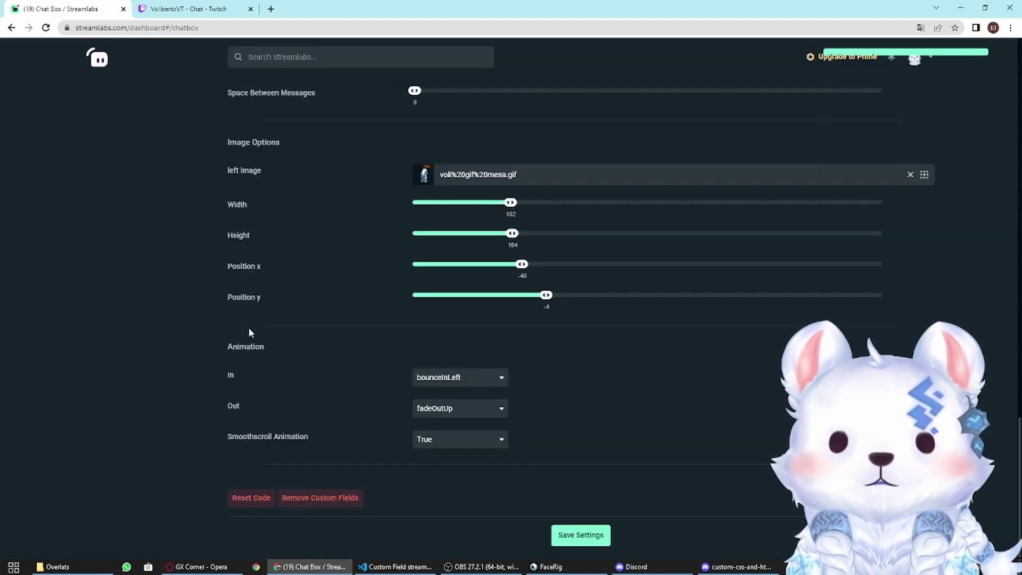
{"action": "scroll", "coordinate": [208, 325], "scroll_direction": "up", "scroll_amount": 4}
{"action": "scroll", "coordinate": [207, 331], "scroll_direction": "up", "scroll_amount": 5}
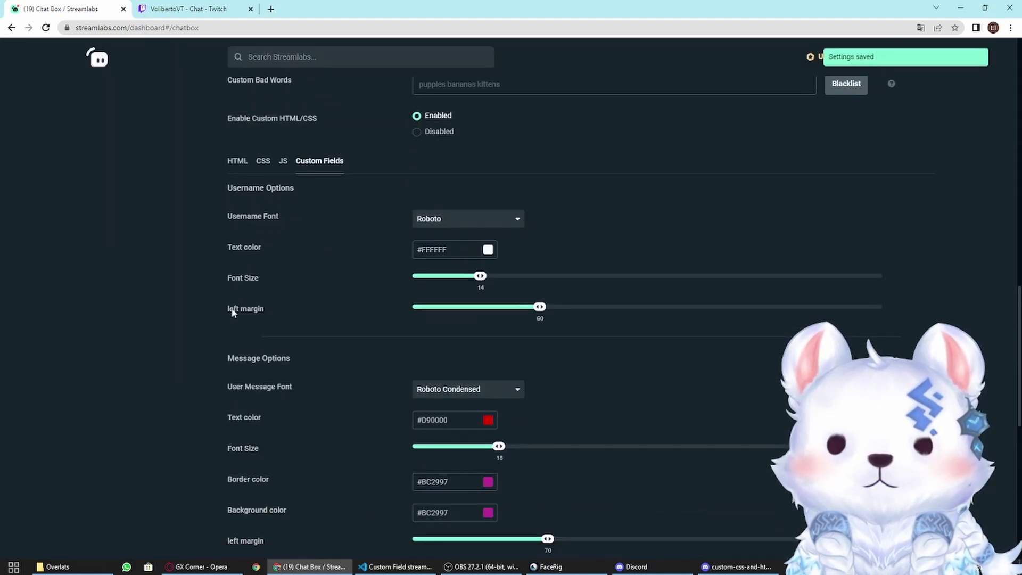
Step: Try the username left margin at its -100 minimum, then settle it at 63 and check the preview
{"action": "scroll", "coordinate": [208, 330], "scroll_direction": "up", "scroll_amount": 20}
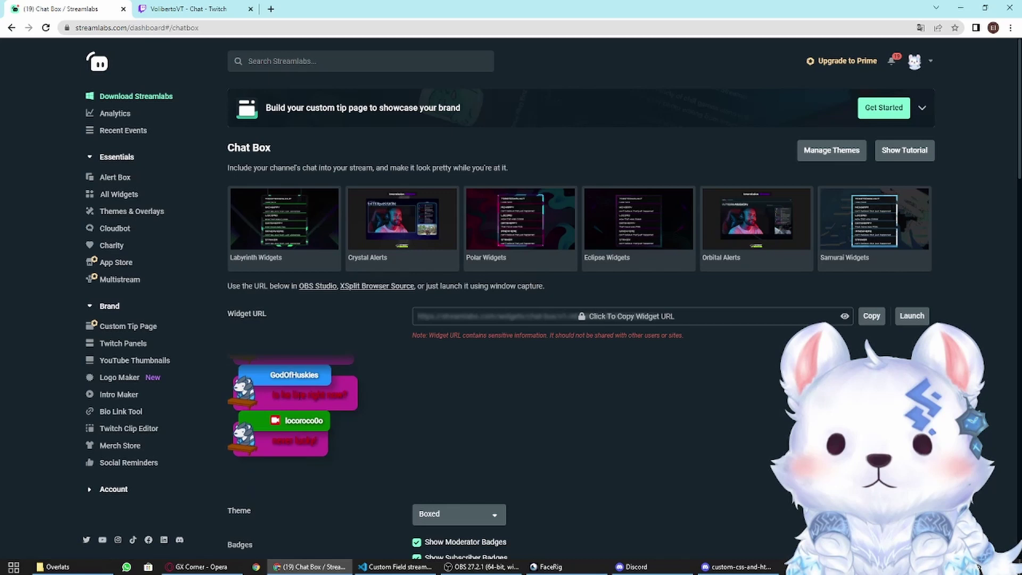
{"action": "scroll", "coordinate": [288, 394], "scroll_direction": "down", "scroll_amount": 15}
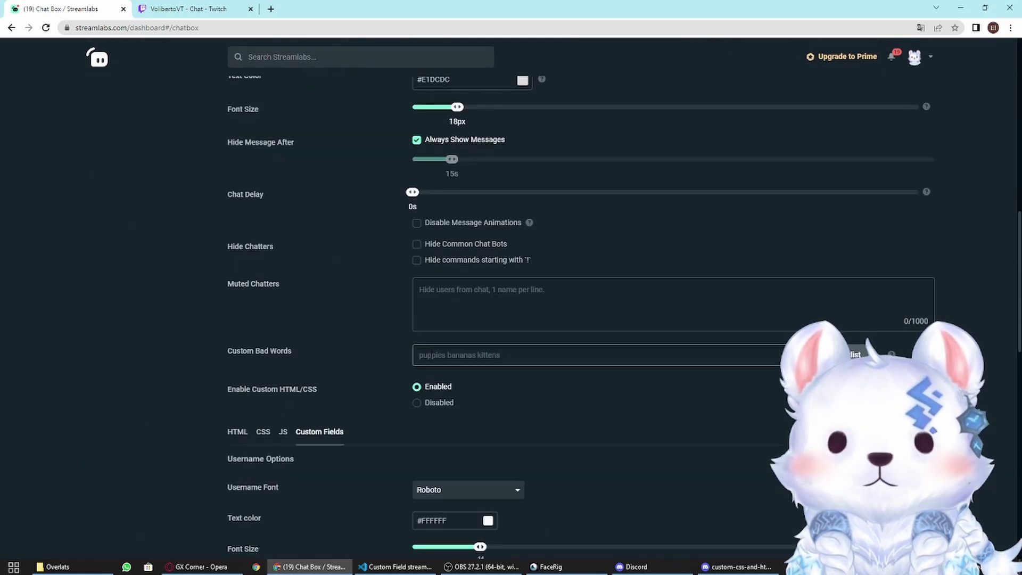
{"action": "scroll", "coordinate": [431, 354], "scroll_direction": "up", "scroll_amount": 1}
{"action": "scroll", "coordinate": [431, 354], "scroll_direction": "down", "scroll_amount": 3}
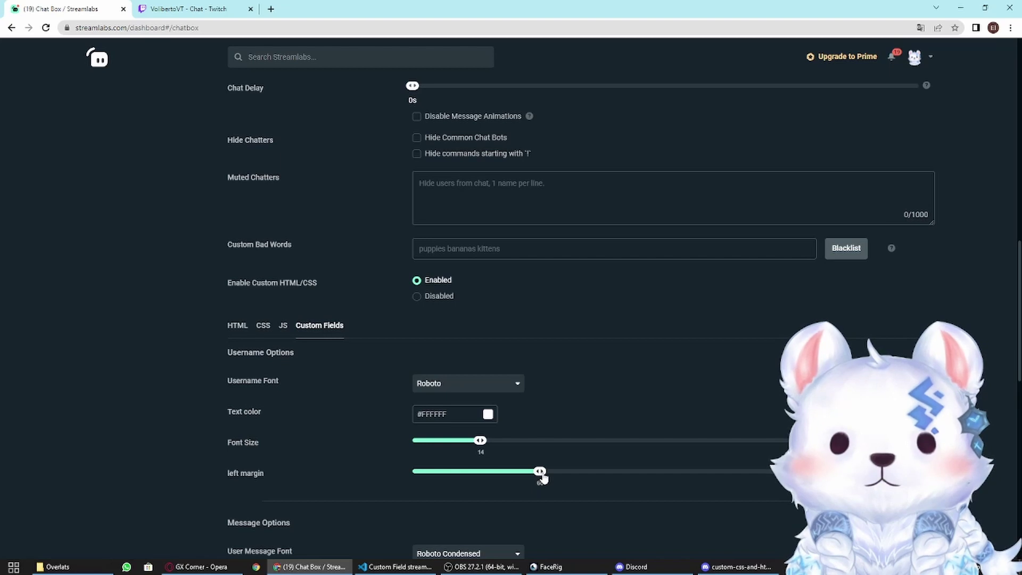
{"action": "left_click_drag", "start_coordinate": [540, 472], "coordinate": [406, 475]}
{"action": "scroll", "coordinate": [123, 408], "scroll_direction": "up", "scroll_amount": 15}
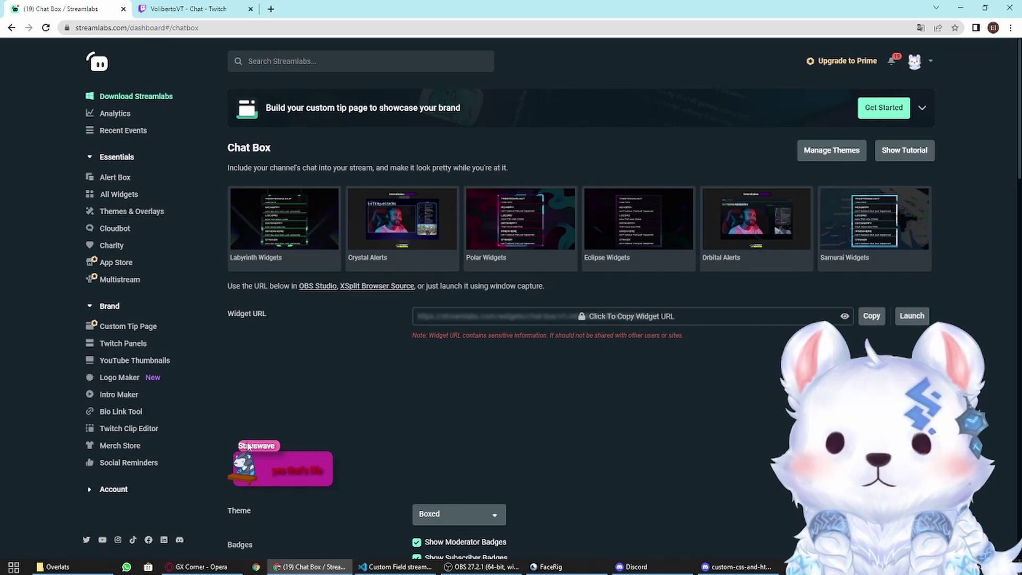
{"action": "scroll", "coordinate": [501, 458], "scroll_direction": "down", "scroll_amount": 14}
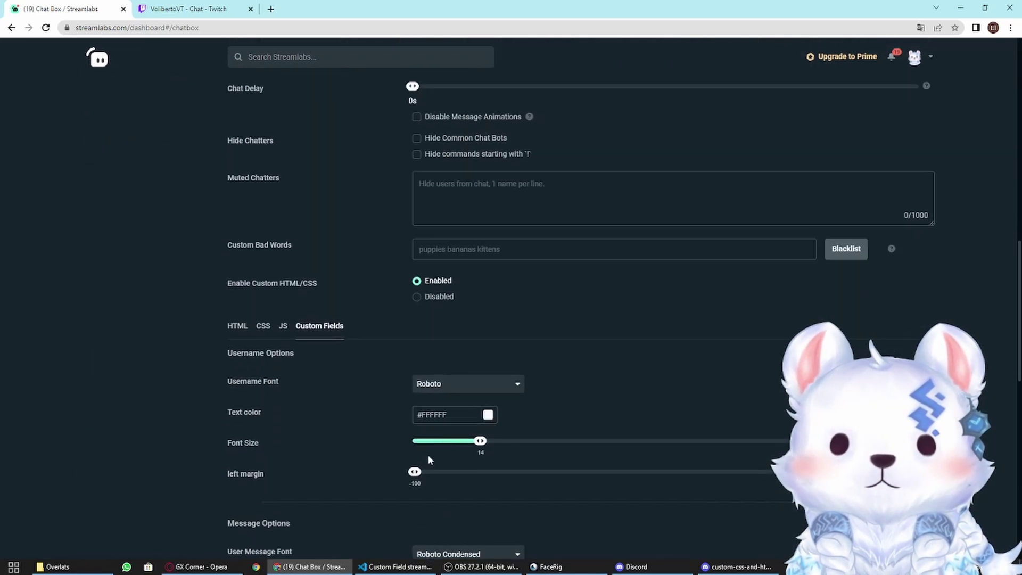
{"action": "left_click_drag", "start_coordinate": [414, 471], "coordinate": [486, 483]}
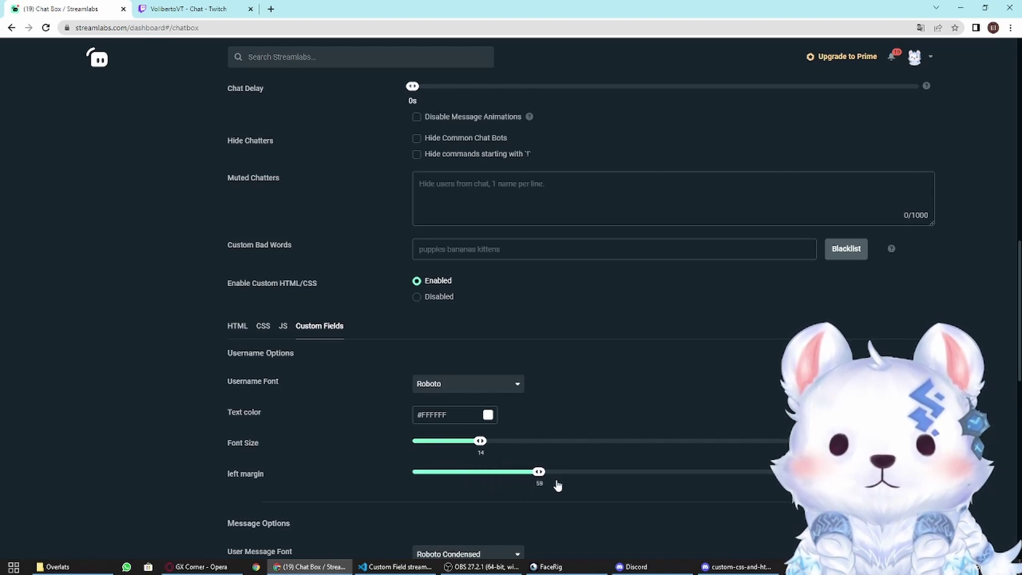
{"action": "left_click", "coordinate": [542, 483]}
{"action": "scroll", "coordinate": [181, 450], "scroll_direction": "up", "scroll_amount": 13}
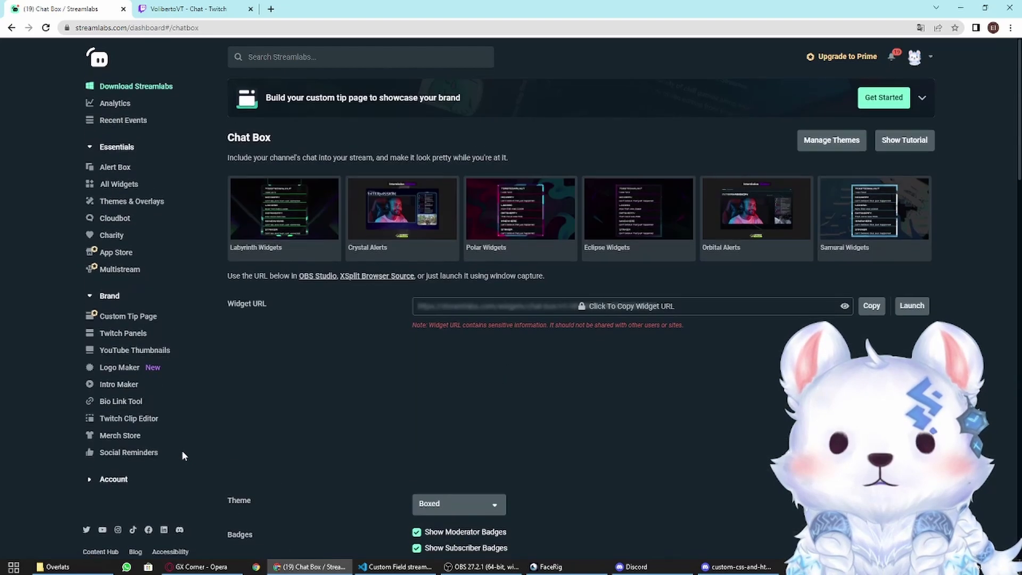
{"action": "scroll", "coordinate": [292, 384], "scroll_direction": "down", "scroll_amount": 12}
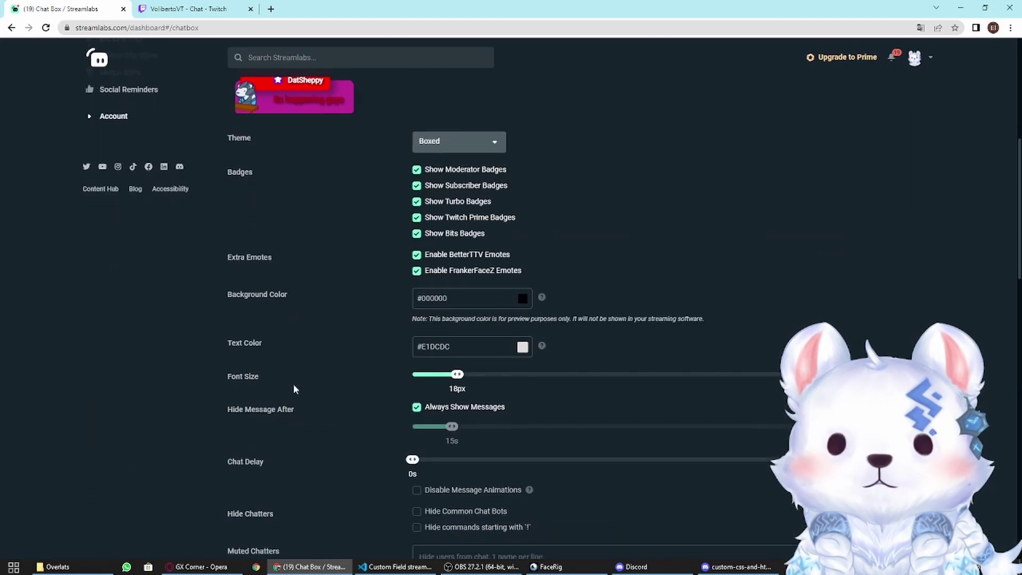
{"action": "scroll", "coordinate": [304, 384], "scroll_direction": "down", "scroll_amount": 1}
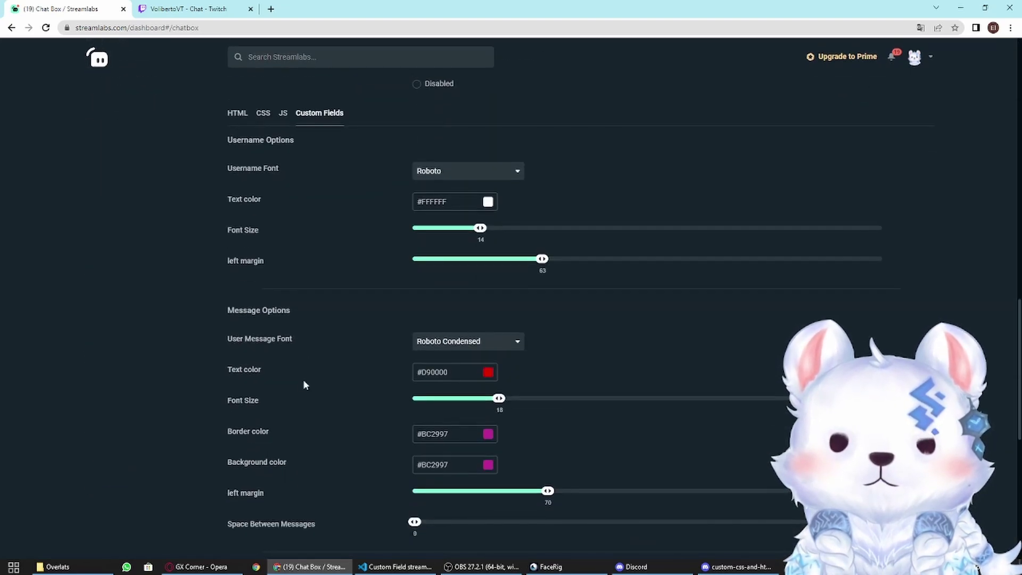
{"action": "scroll", "coordinate": [204, 392], "scroll_direction": "up", "scroll_amount": 2}
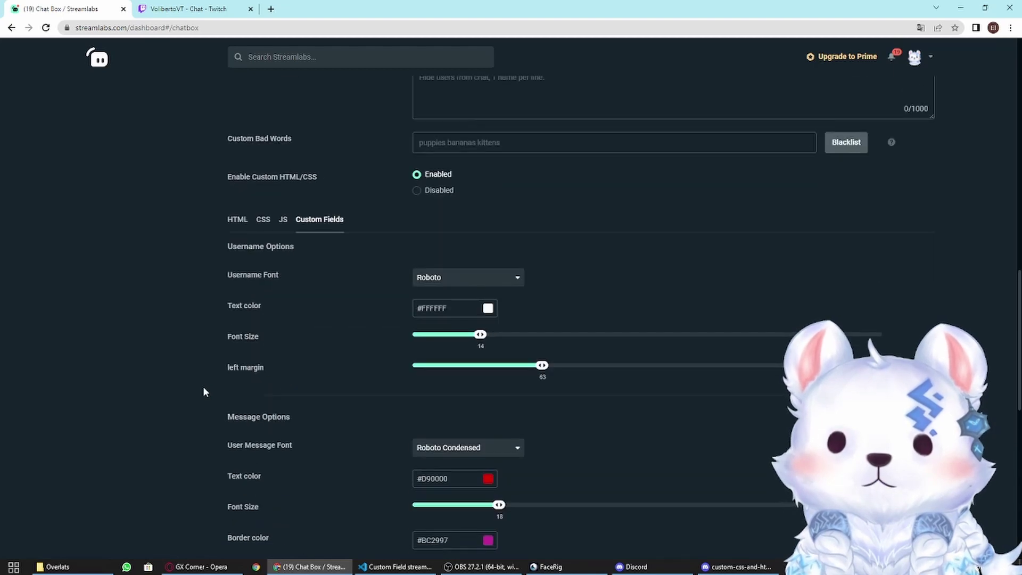
Step: Set message text colour #000000, border colour #FF0000 and background colour #FFFFFF
{"action": "scroll", "coordinate": [204, 391], "scroll_direction": "down", "scroll_amount": 2}
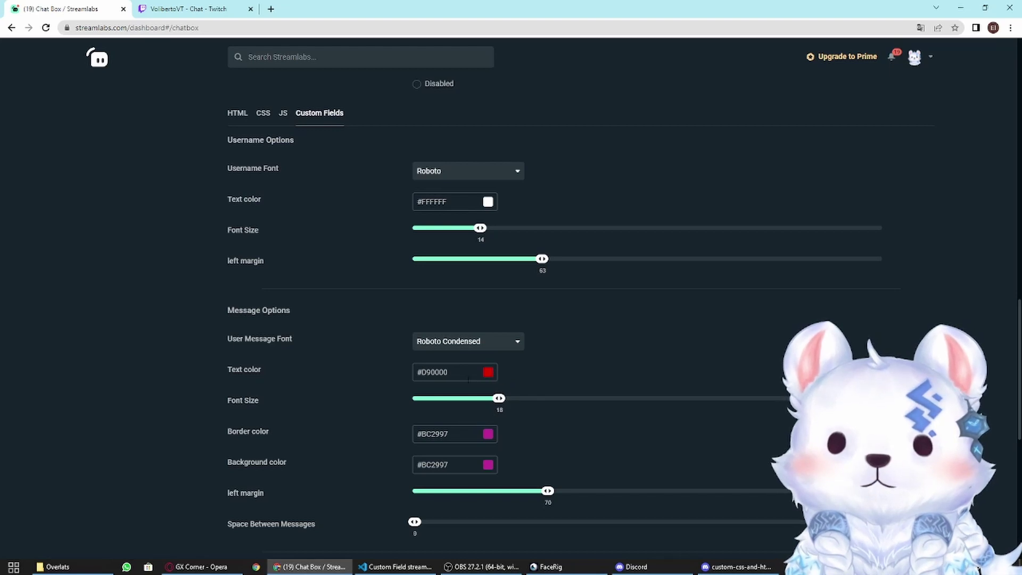
{"action": "left_click", "coordinate": [487, 374]}
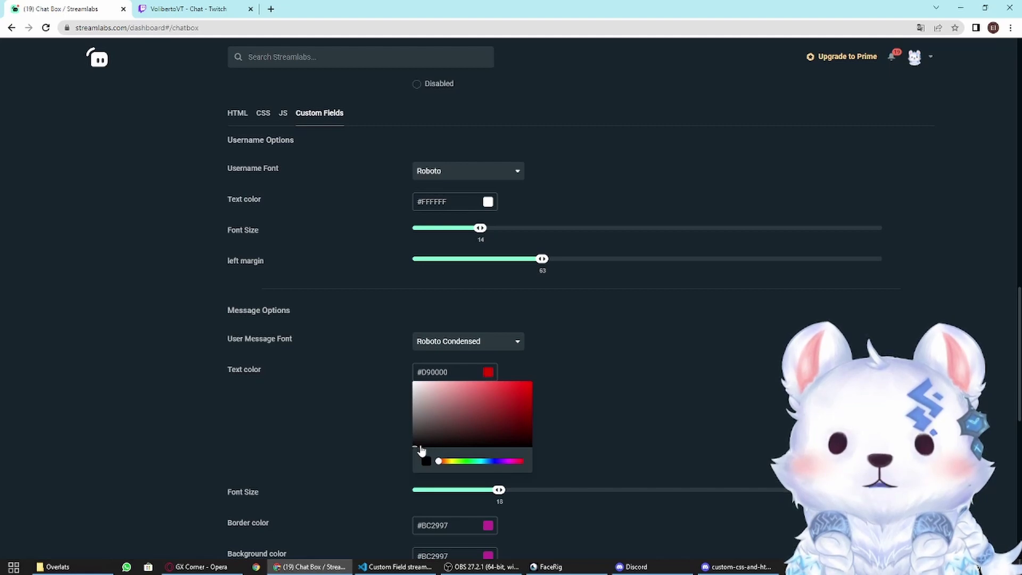
{"action": "mouse_move", "coordinate": [422, 449]}
{"action": "left_mouse_down"}
{"action": "mouse_move", "coordinate": [437, 431]}
{"action": "mouse_move", "coordinate": [391, 488]}
{"action": "left_mouse_up"}
{"action": "left_click", "coordinate": [391, 488]}
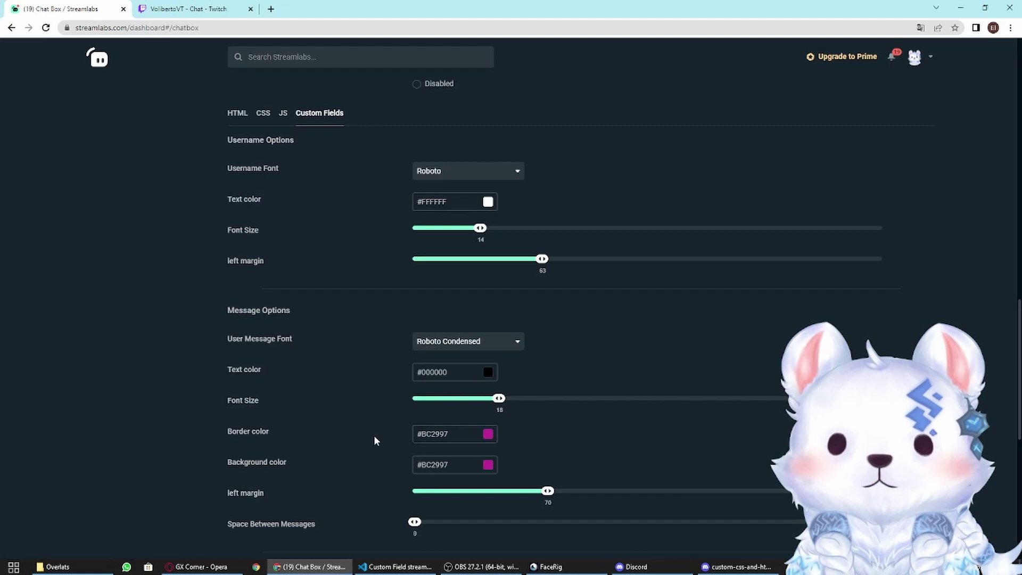
{"action": "left_click", "coordinate": [453, 434]}
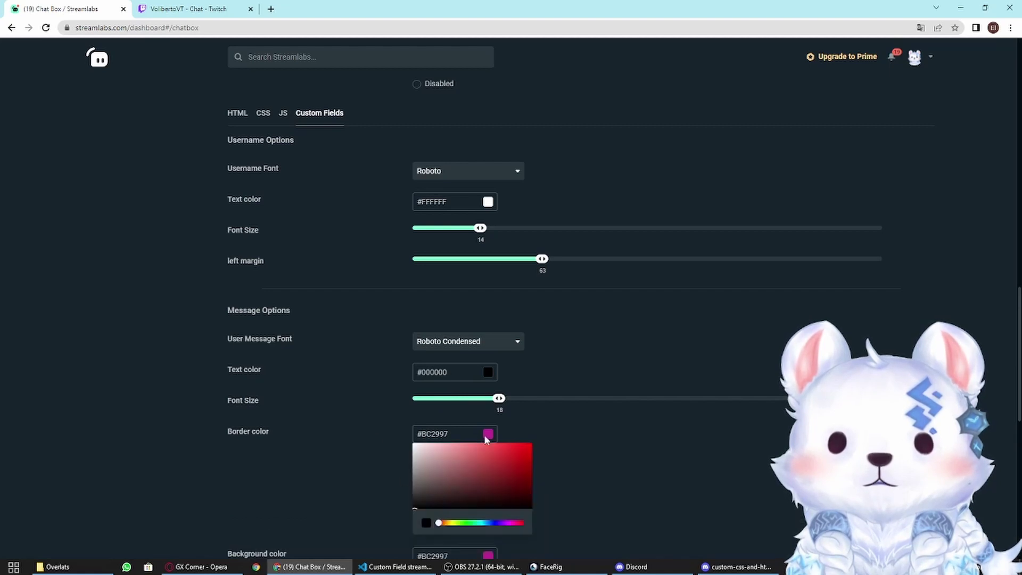
{"action": "left_click", "coordinate": [418, 522]}
{"action": "left_click_drag", "start_coordinate": [501, 479], "coordinate": [643, 398]}
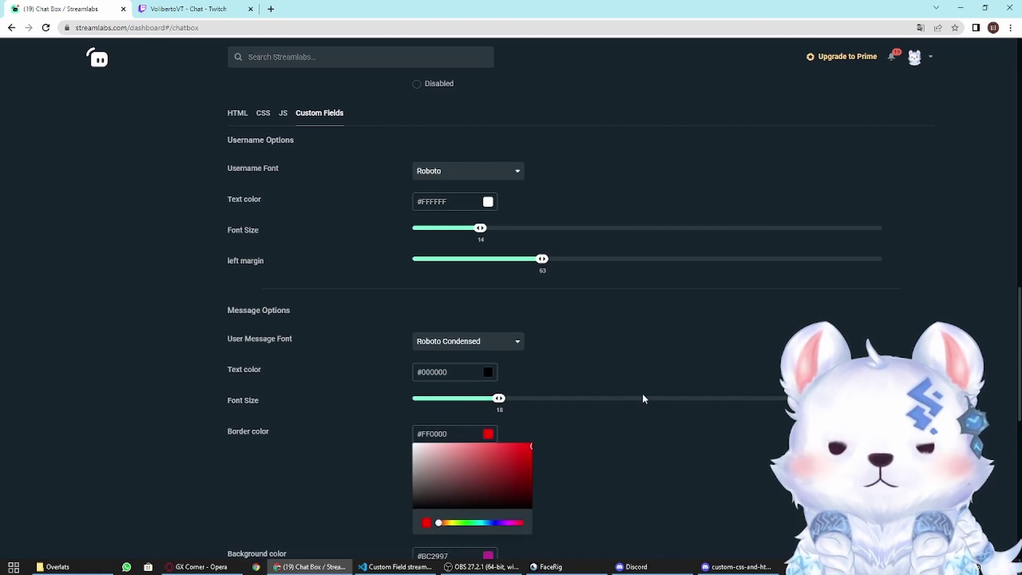
{"action": "left_click", "coordinate": [550, 441]}
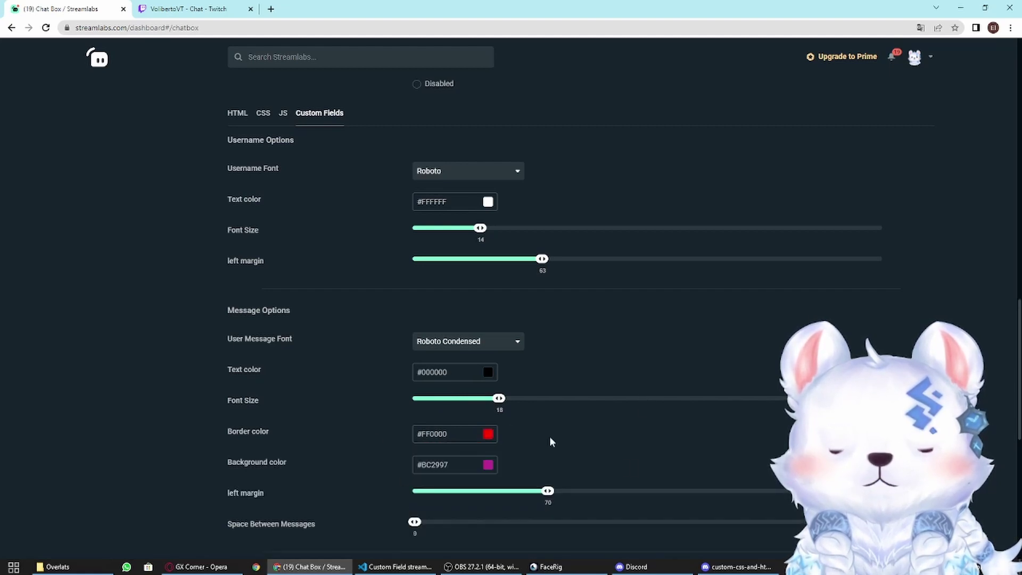
{"action": "left_click", "coordinate": [488, 466]}
{"action": "left_click_drag", "start_coordinate": [417, 536], "coordinate": [396, 470]}
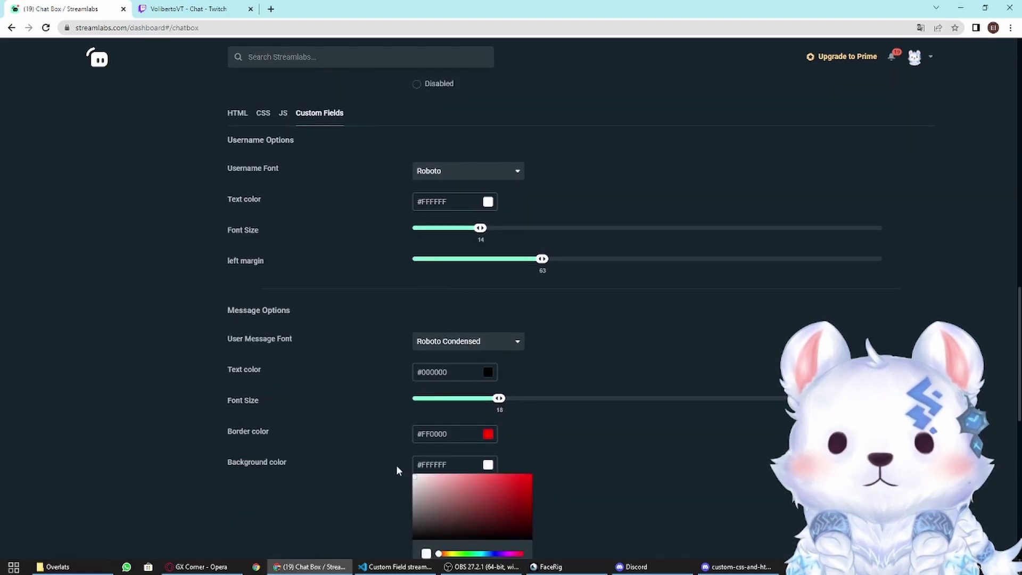
{"action": "left_click", "coordinate": [388, 444]}
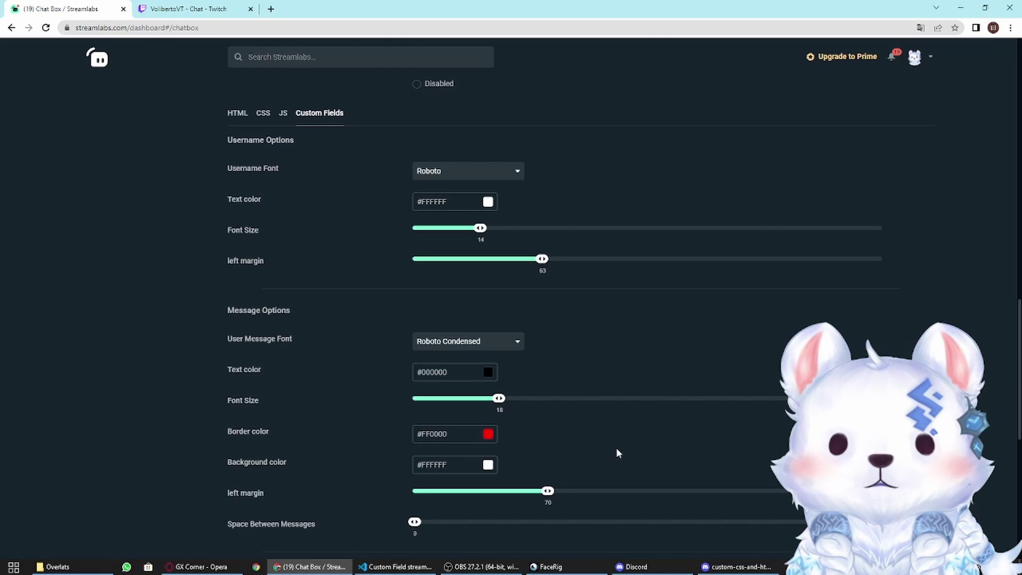
Step: Save the Chat Box settings and return to the black-on-white, red-bordered message preview
{"action": "scroll", "coordinate": [554, 428], "scroll_direction": "down", "scroll_amount": 1}
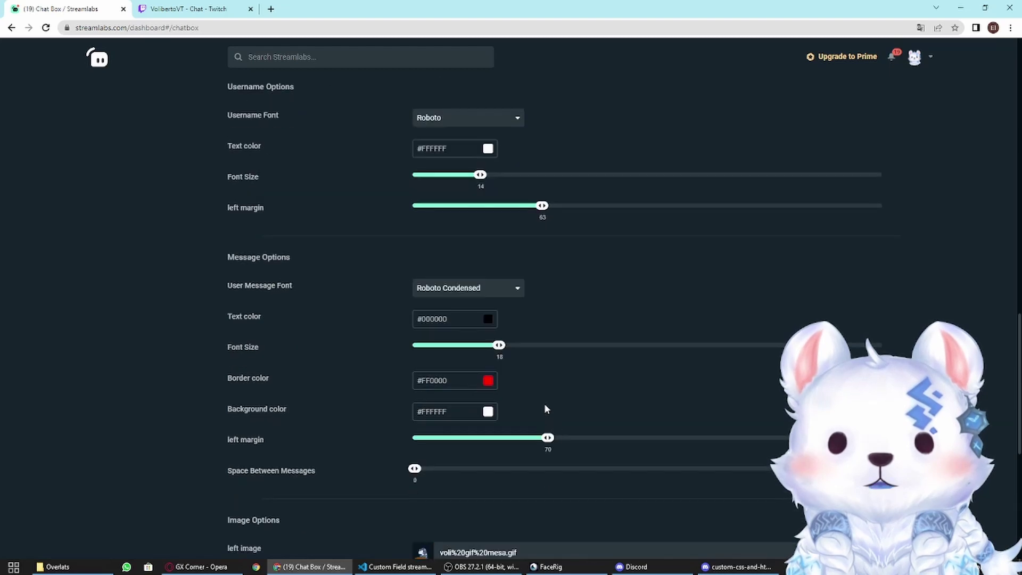
{"action": "scroll", "coordinate": [570, 400], "scroll_direction": "down", "scroll_amount": 7}
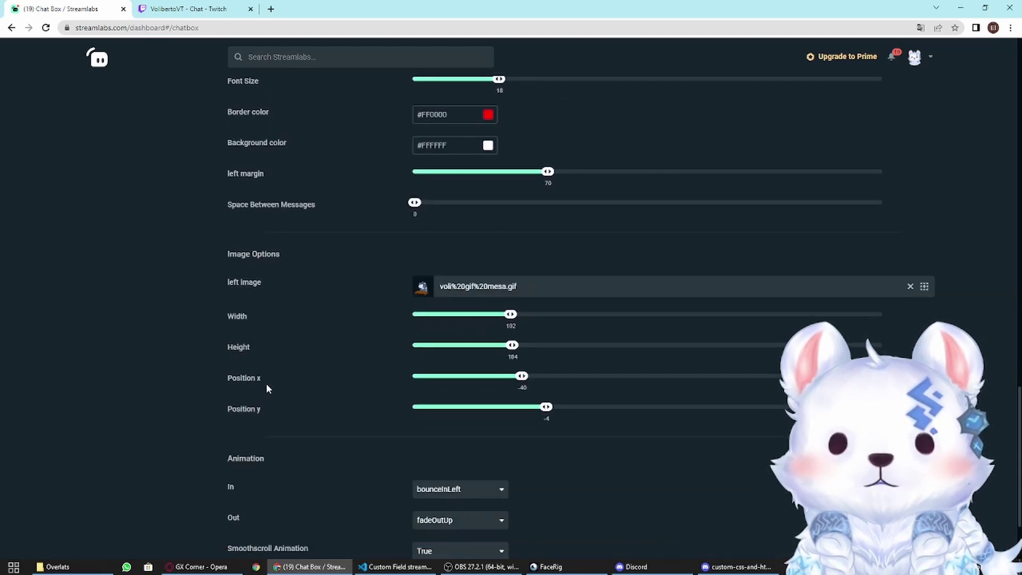
{"action": "left_click", "coordinate": [588, 538]}
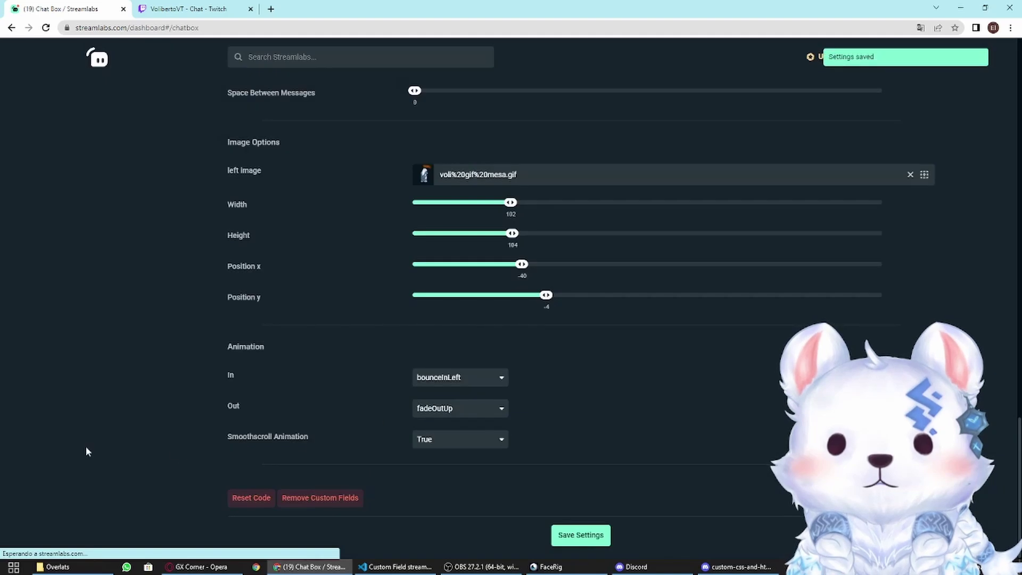
{"action": "scroll", "coordinate": [97, 442], "scroll_direction": "up", "scroll_amount": 15}
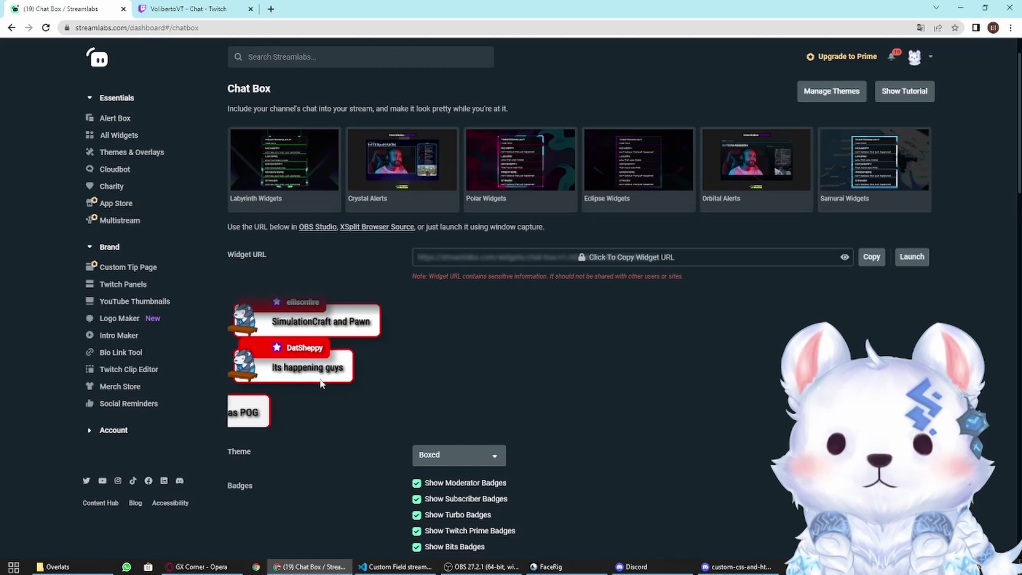
Step: Shrink the message left margin to almost nothing and check the preview
{"action": "scroll", "coordinate": [375, 389], "scroll_direction": "down", "scroll_amount": 15}
{"action": "scroll", "coordinate": [383, 389], "scroll_direction": "down", "scroll_amount": 4}
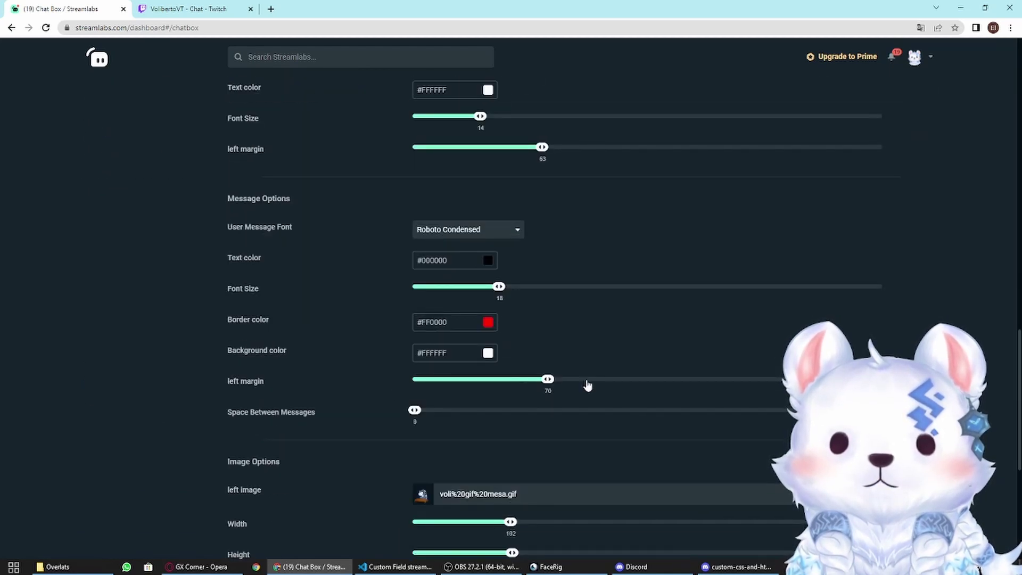
{"action": "scroll", "coordinate": [532, 387], "scroll_direction": "up", "scroll_amount": 4}
{"action": "scroll", "coordinate": [524, 407], "scroll_direction": "down", "scroll_amount": 2}
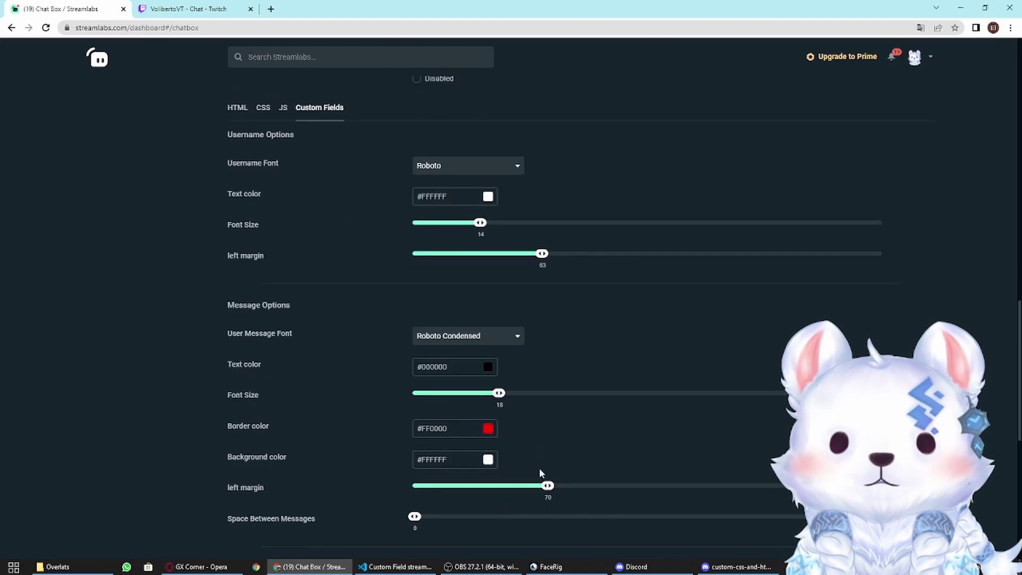
{"action": "scroll", "coordinate": [538, 468], "scroll_direction": "down", "scroll_amount": 1}
{"action": "left_click_drag", "start_coordinate": [553, 438], "coordinate": [164, 313]}
{"action": "scroll", "coordinate": [21, 319], "scroll_direction": "up", "scroll_amount": 12}
{"action": "scroll", "coordinate": [31, 322], "scroll_direction": "up", "scroll_amount": 4}
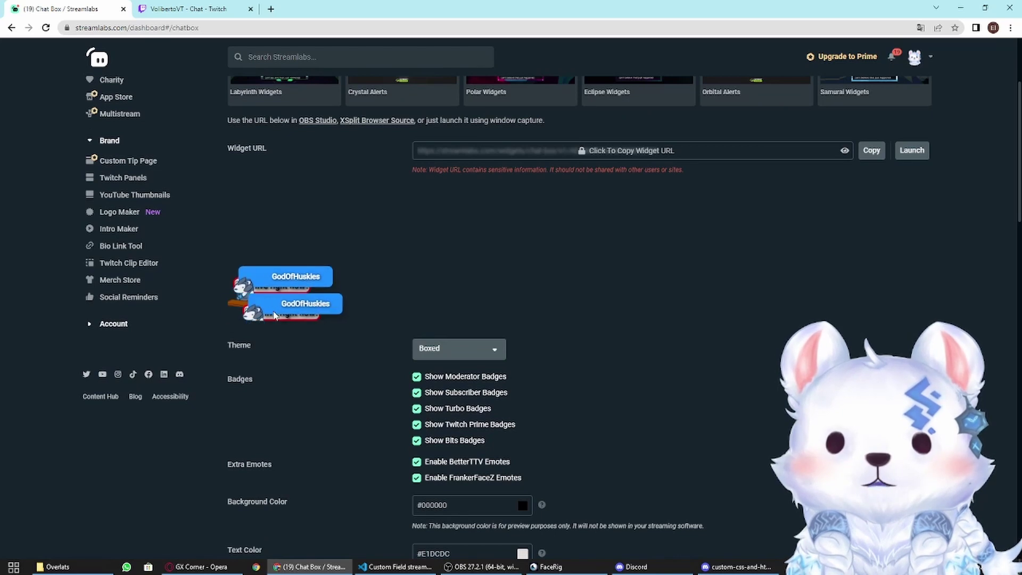
{"action": "scroll", "coordinate": [334, 373], "scroll_direction": "down", "scroll_amount": 13}
{"action": "scroll", "coordinate": [506, 405], "scroll_direction": "down", "scroll_amount": 2}
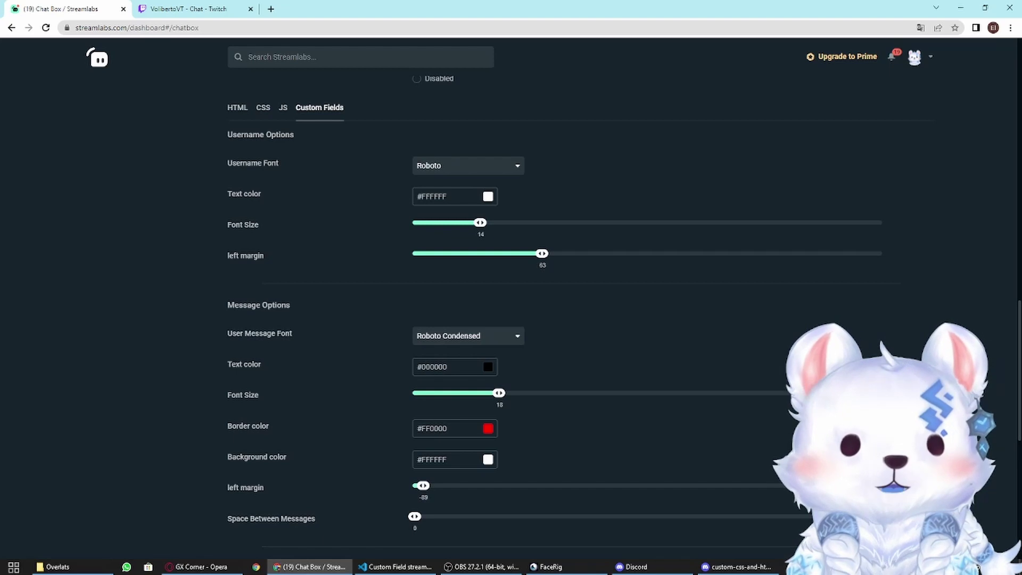
Step: Check OBS, then raise the message left margin back to about 22 and beyond
{"action": "key", "text": "alt+Tab"}
{"action": "scroll", "coordinate": [533, 392], "scroll_direction": "down", "scroll_amount": 1}
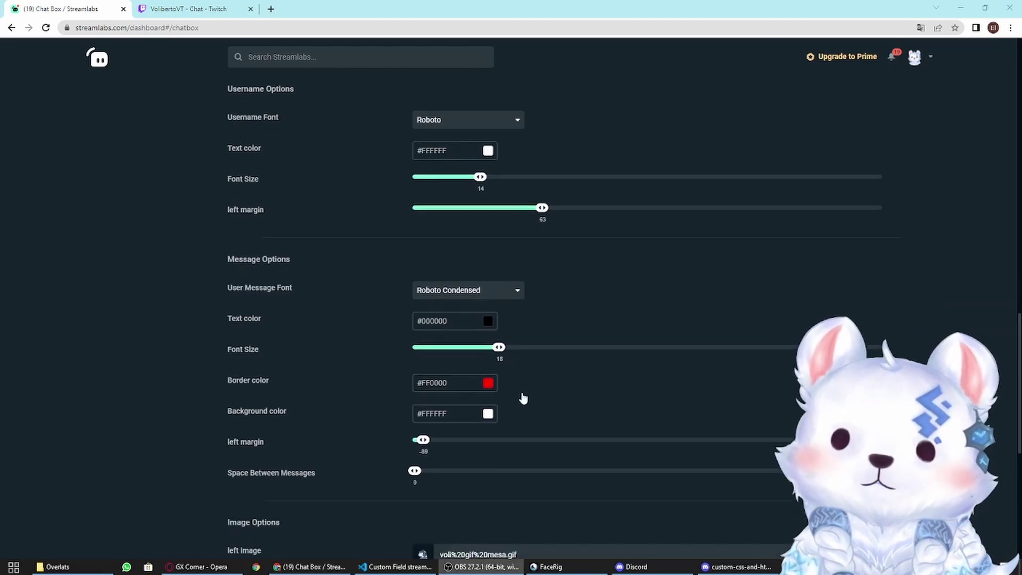
{"action": "left_click", "coordinate": [423, 436]}
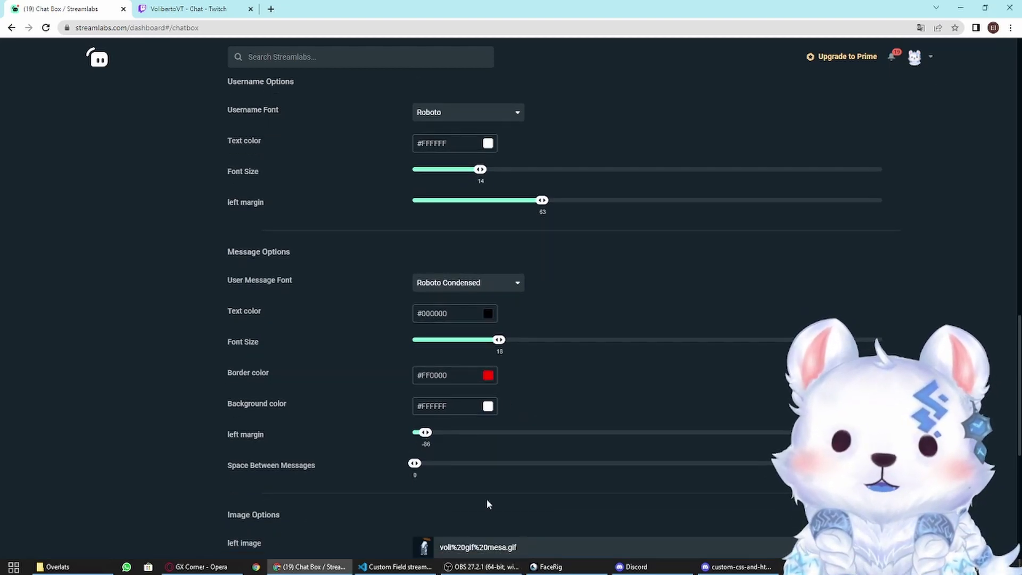
{"action": "left_click_drag", "start_coordinate": [431, 435], "coordinate": [517, 454]}
{"action": "scroll", "coordinate": [91, 372], "scroll_direction": "up", "scroll_amount": 10}
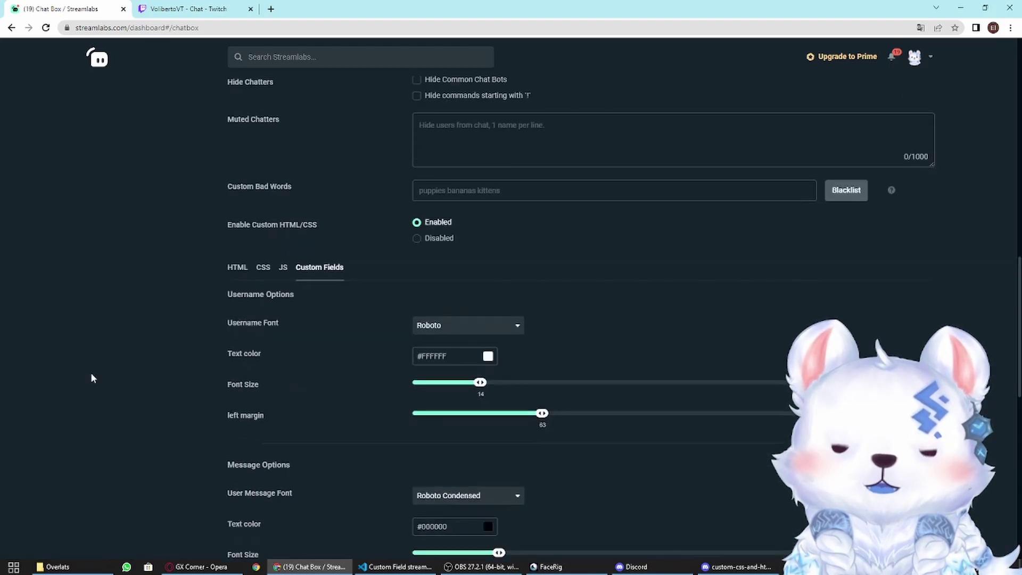
{"action": "scroll", "coordinate": [404, 420], "scroll_direction": "down", "scroll_amount": 13}
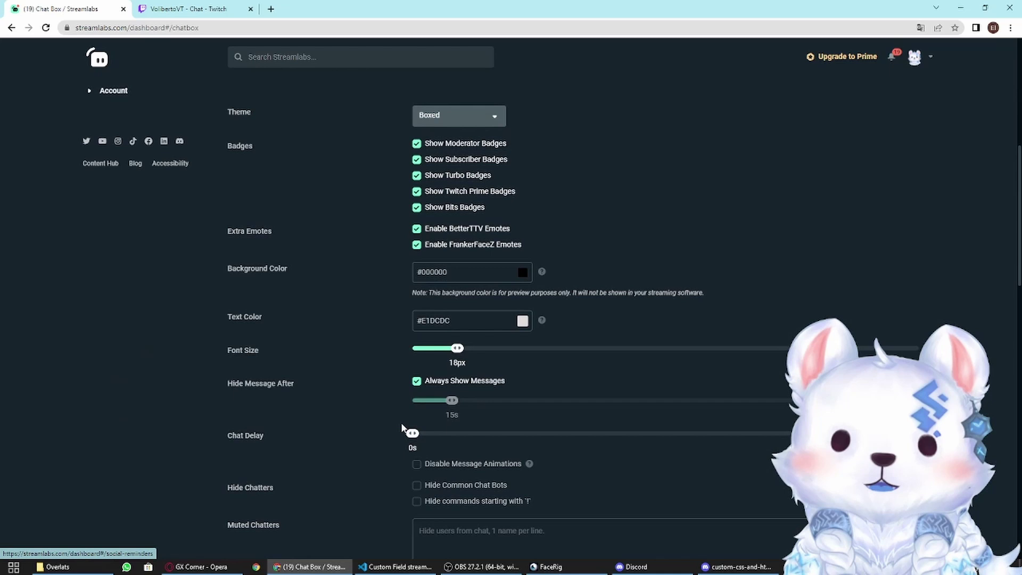
{"action": "scroll", "coordinate": [461, 445], "scroll_direction": "down", "scroll_amount": 4}
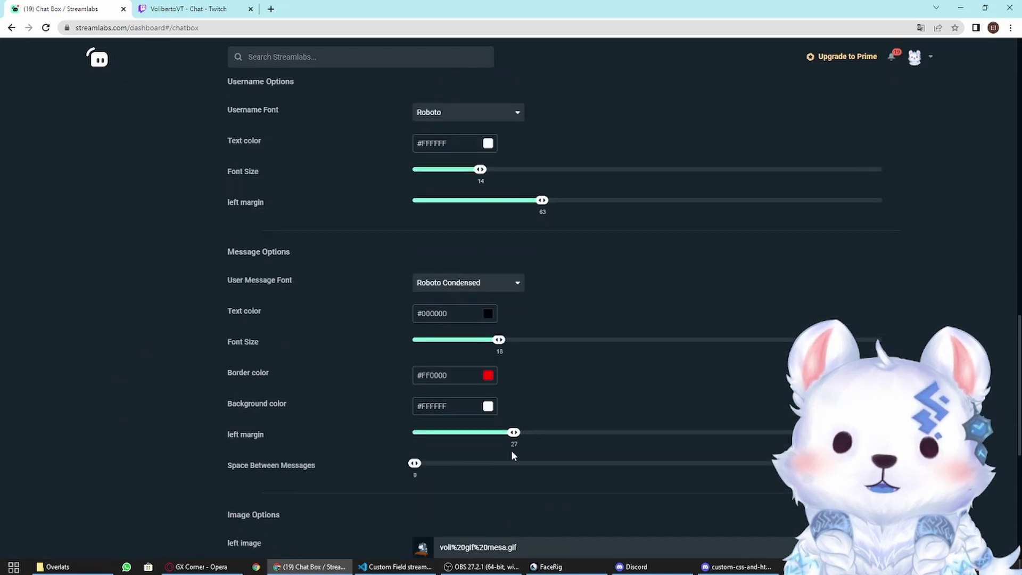
{"action": "left_click_drag", "start_coordinate": [512, 432], "coordinate": [551, 439]}
{"action": "scroll", "coordinate": [51, 393], "scroll_direction": "up", "scroll_amount": 12}
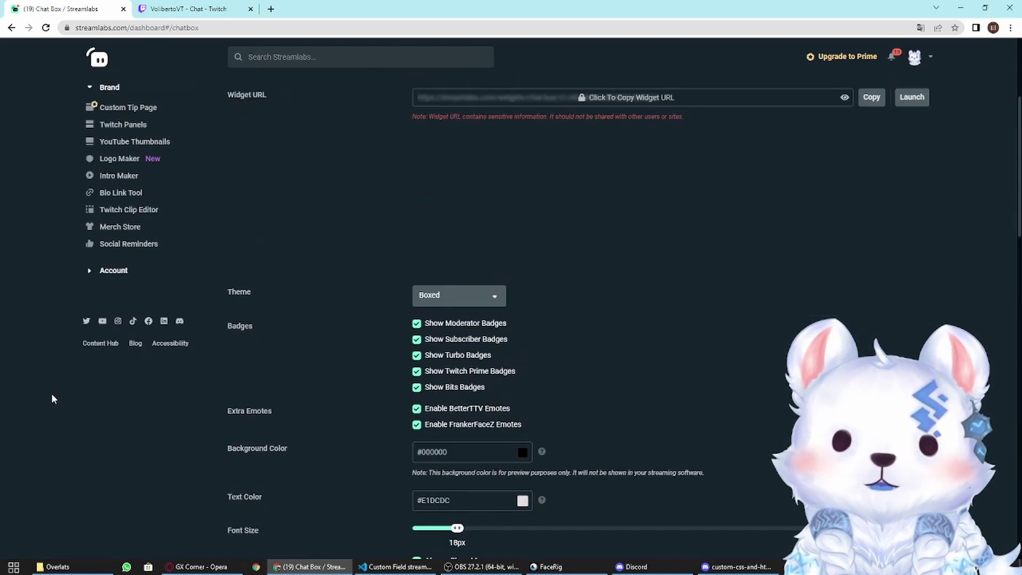
{"action": "scroll", "coordinate": [51, 393], "scroll_direction": "down", "scroll_amount": 12}
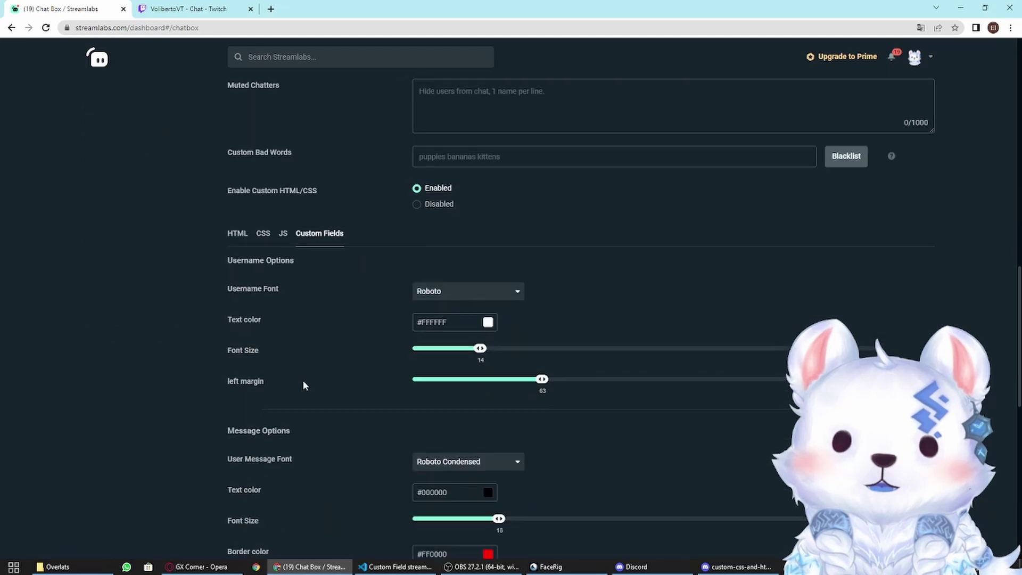
{"action": "scroll", "coordinate": [539, 420], "scroll_direction": "down", "scroll_amount": 2}
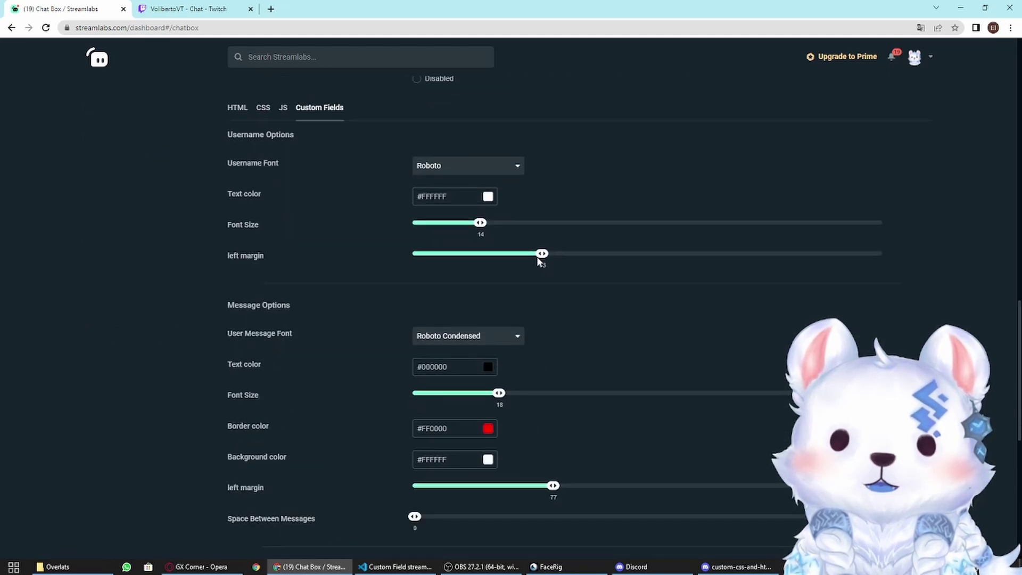
Step: Set the username left margin to 60 and message left margin to 70, then save
{"action": "left_click_drag", "start_coordinate": [540, 269], "coordinate": [535, 272]}
{"action": "left_click_drag", "start_coordinate": [552, 502], "coordinate": [546, 502]}
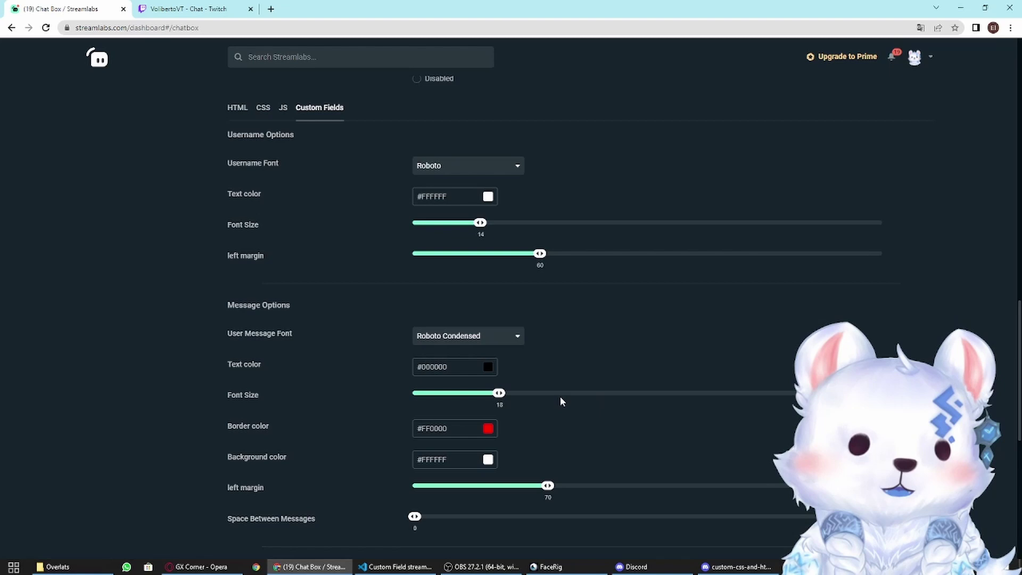
{"action": "scroll", "coordinate": [561, 402], "scroll_direction": "down", "scroll_amount": 8}
{"action": "left_click", "coordinate": [599, 535]}
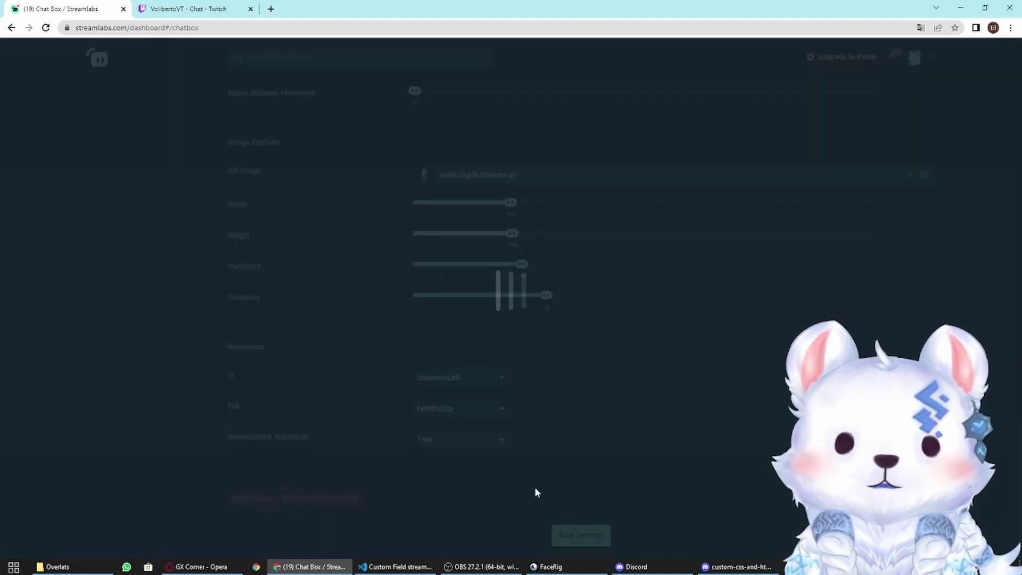
{"action": "scroll", "coordinate": [140, 287], "scroll_direction": "up", "scroll_amount": 5}
{"action": "scroll", "coordinate": [140, 287], "scroll_direction": "up", "scroll_amount": 2}
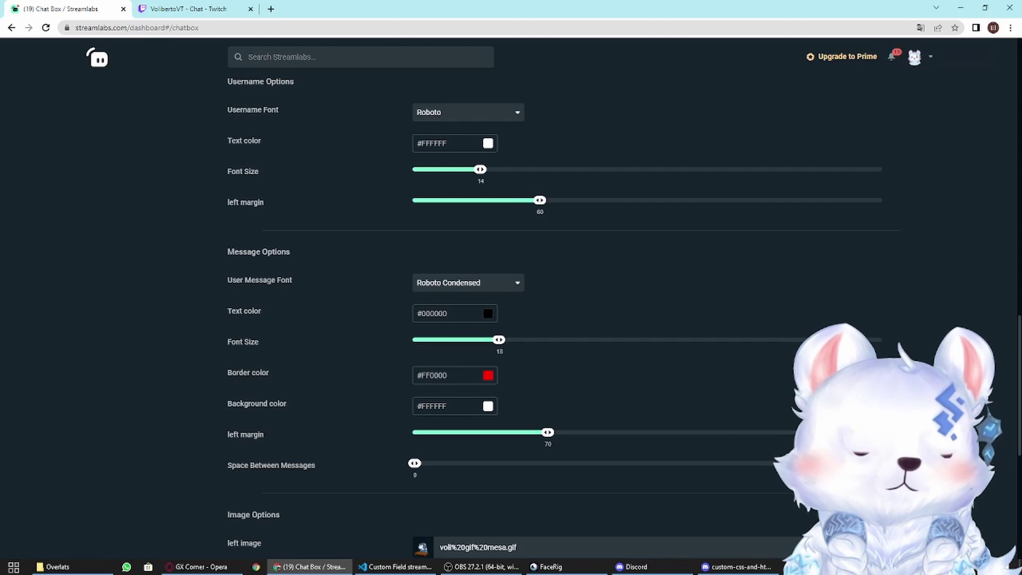
Step: Set Space Between Messages to 8 and review the wider spacing in the chat preview
{"action": "key", "text": "alt+Tab"}
{"action": "scroll", "coordinate": [405, 277], "scroll_direction": "up", "scroll_amount": 7}
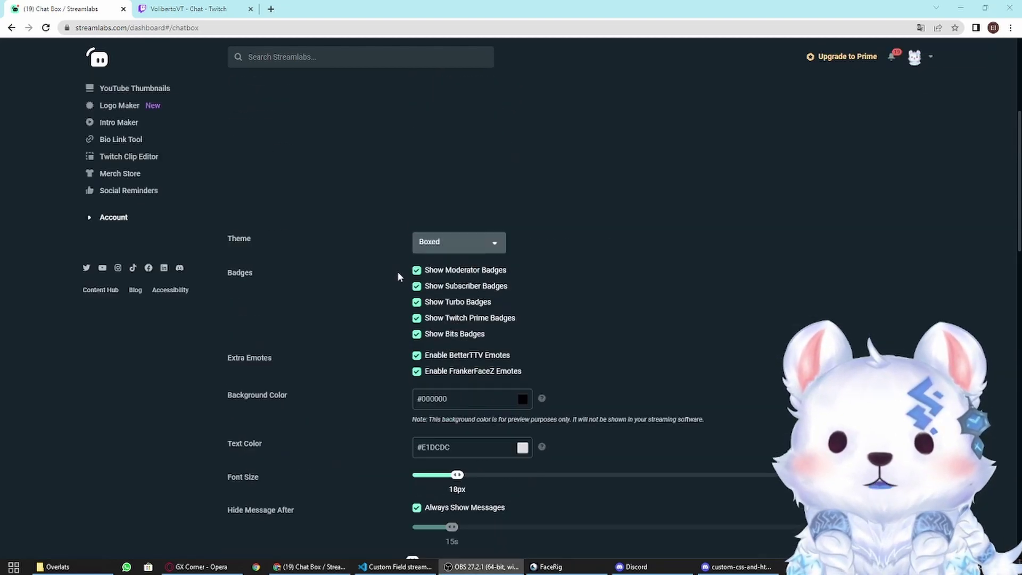
{"action": "scroll", "coordinate": [398, 271], "scroll_direction": "up", "scroll_amount": 2}
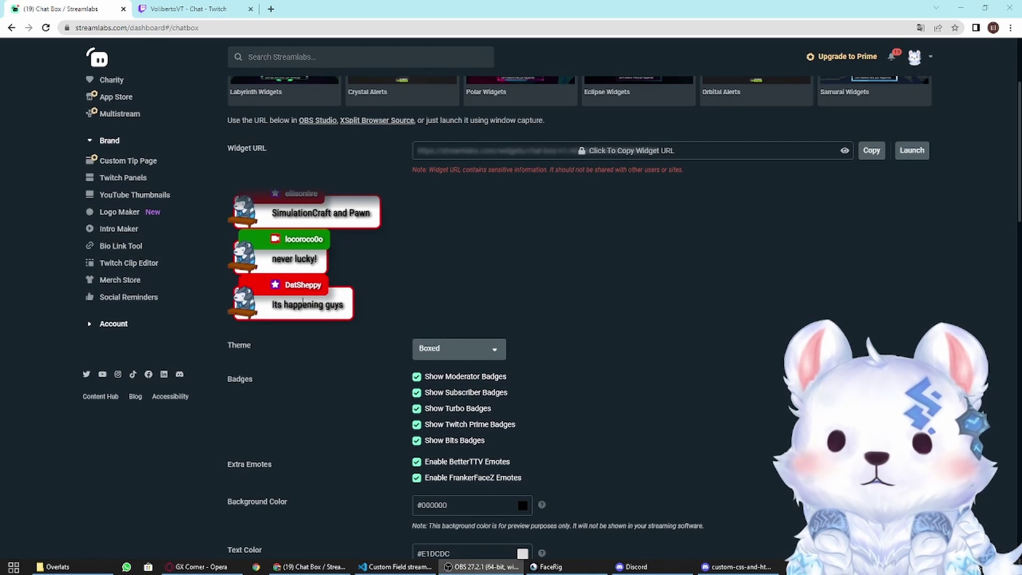
{"action": "scroll", "coordinate": [286, 356], "scroll_direction": "down", "scroll_amount": 1}
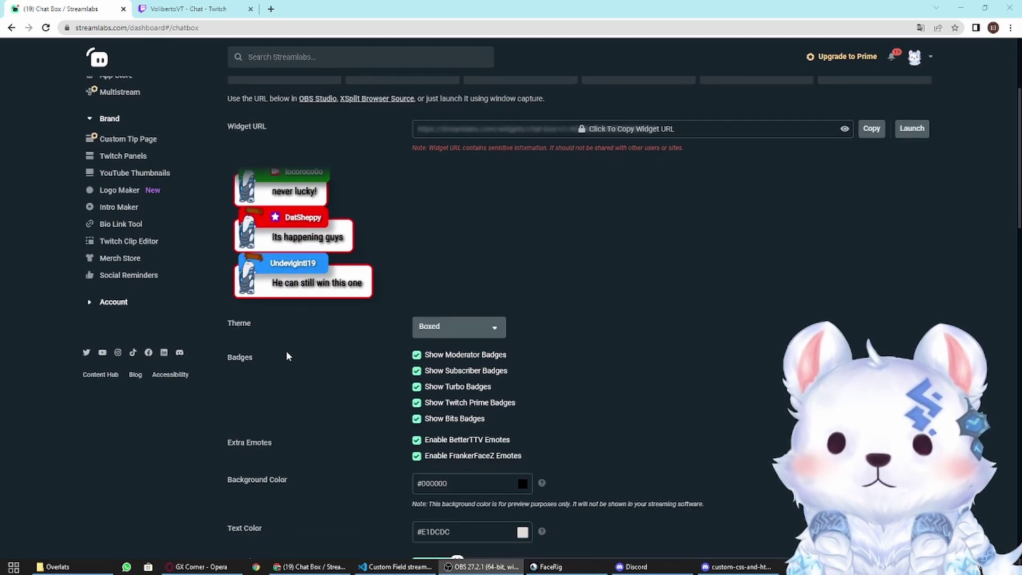
{"action": "scroll", "coordinate": [286, 356], "scroll_direction": "down", "scroll_amount": 15}
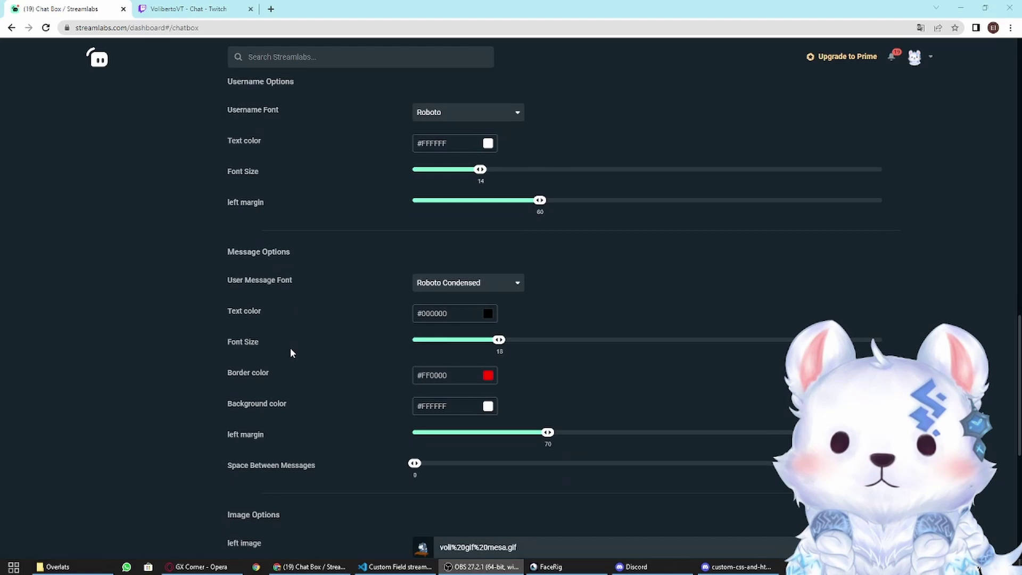
{"action": "scroll", "coordinate": [291, 353], "scroll_direction": "down", "scroll_amount": 1}
{"action": "left_click_drag", "start_coordinate": [417, 412], "coordinate": [790, 418]}
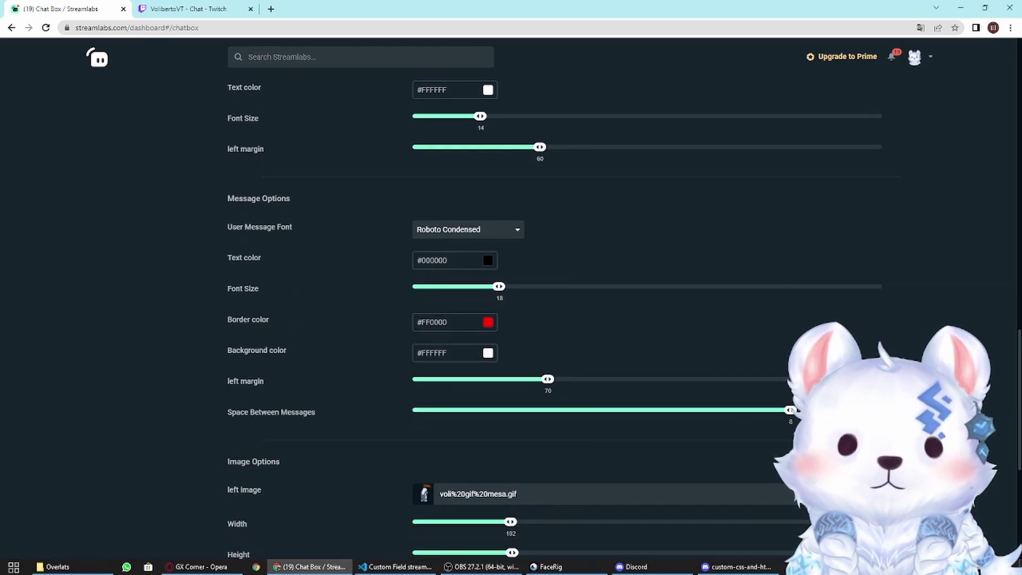
{"action": "scroll", "coordinate": [180, 359], "scroll_direction": "up", "scroll_amount": 15}
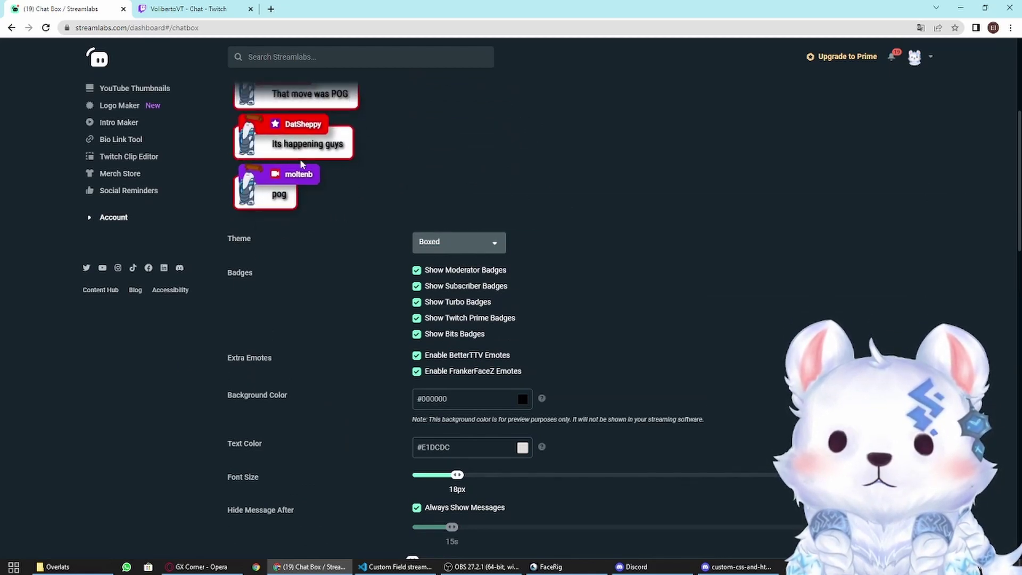
{"action": "scroll", "coordinate": [373, 328], "scroll_direction": "down", "scroll_amount": 3}
{"action": "scroll", "coordinate": [468, 318], "scroll_direction": "up", "scroll_amount": 5}
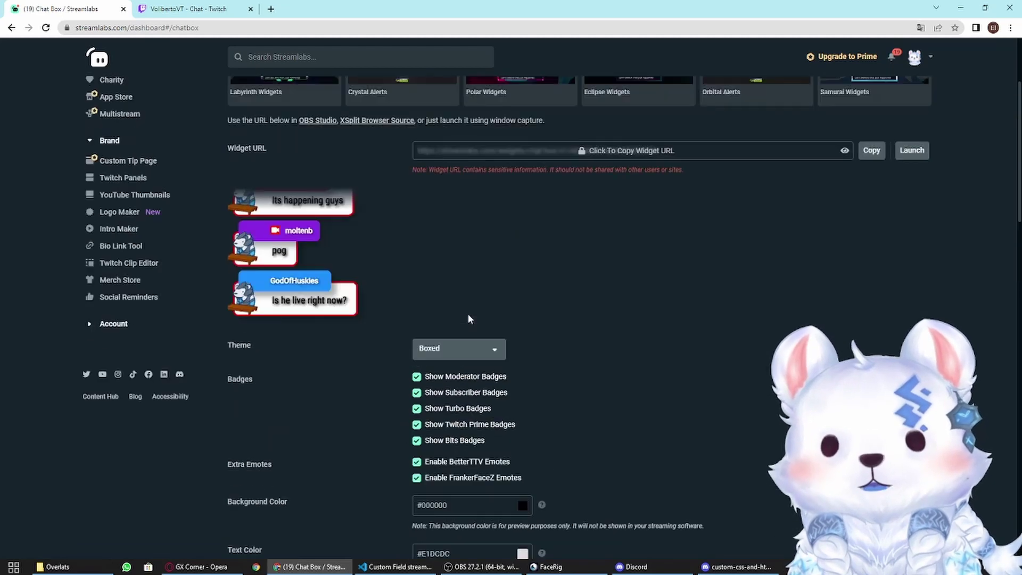
{"action": "scroll", "coordinate": [490, 307], "scroll_direction": "down", "scroll_amount": 15}
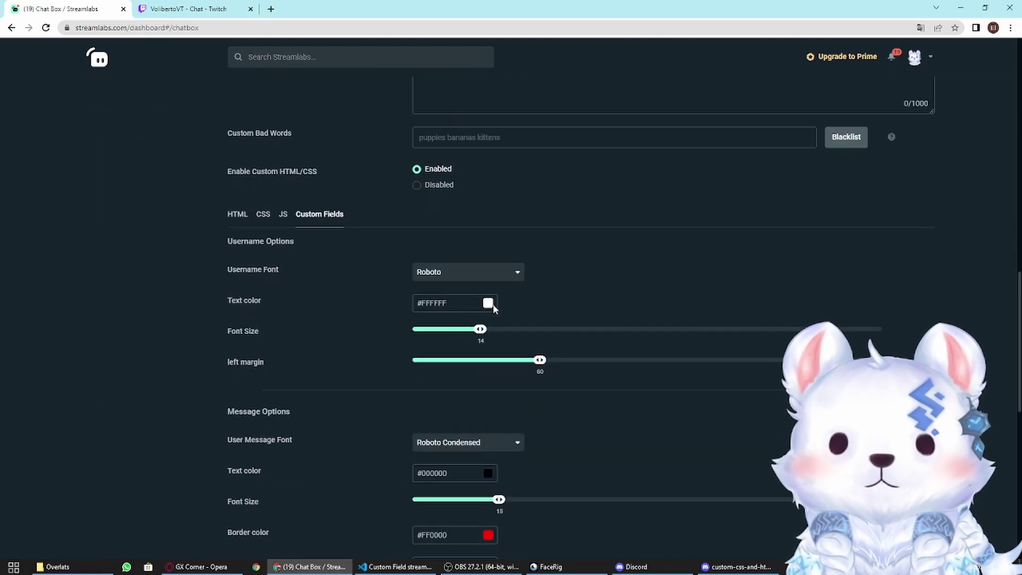
{"action": "scroll", "coordinate": [493, 306], "scroll_direction": "down", "scroll_amount": 7}
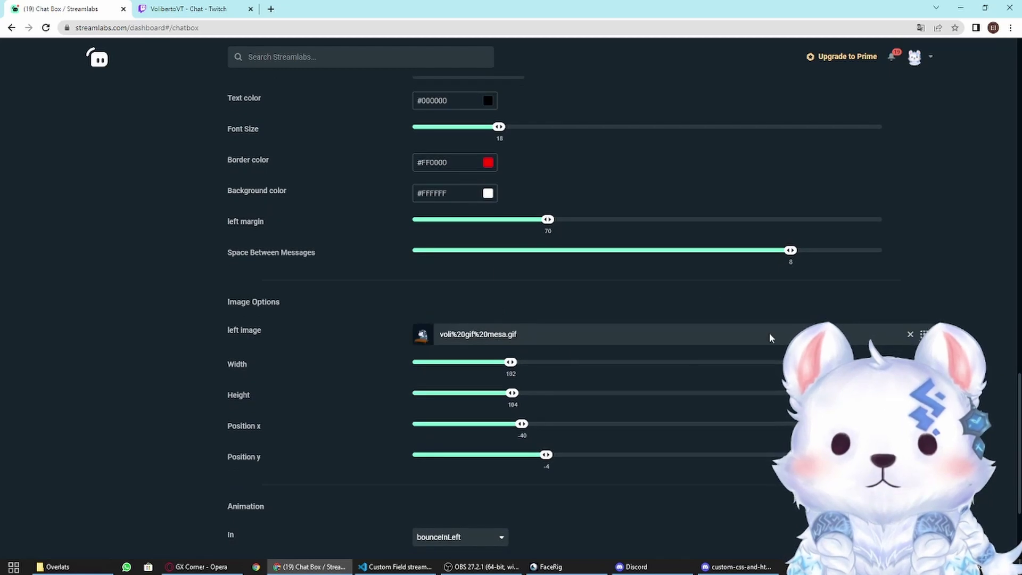
Step: Choose pokeball.gif from Uploads as the chat box left image
{"action": "left_click", "coordinate": [925, 336]}
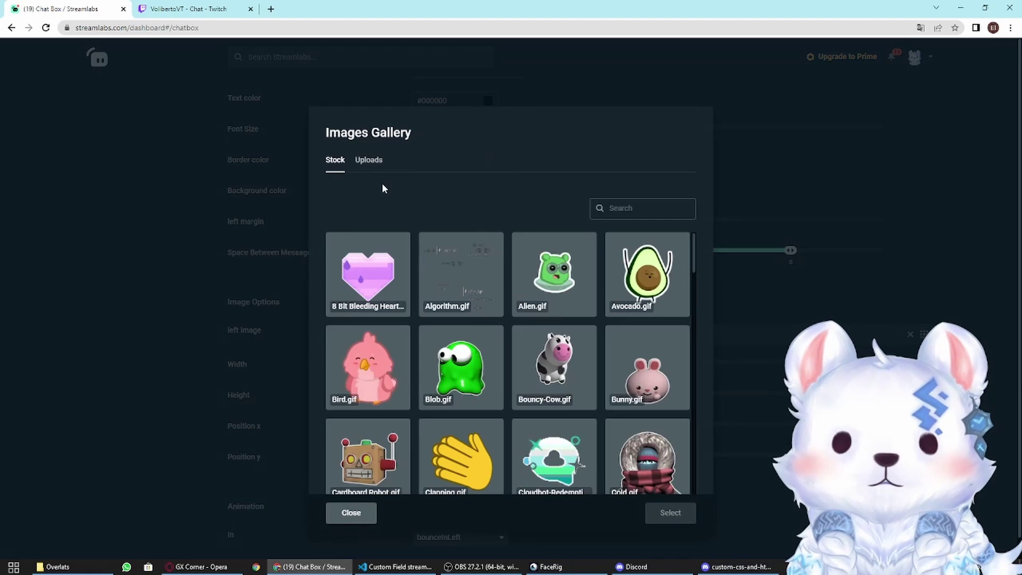
{"action": "left_click", "coordinate": [370, 161]}
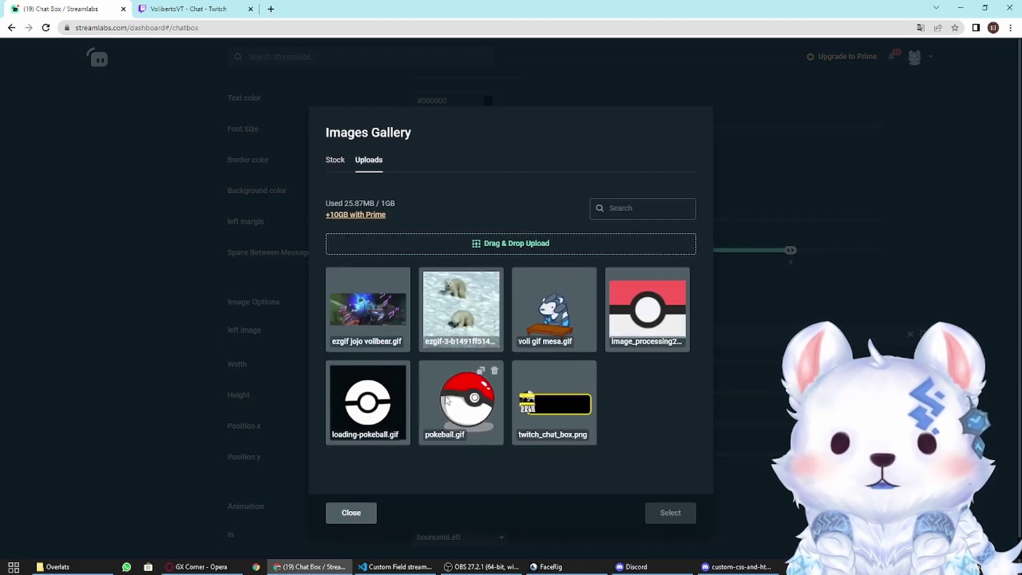
{"action": "left_click", "coordinate": [461, 403]}
{"action": "left_click", "coordinate": [671, 512]}
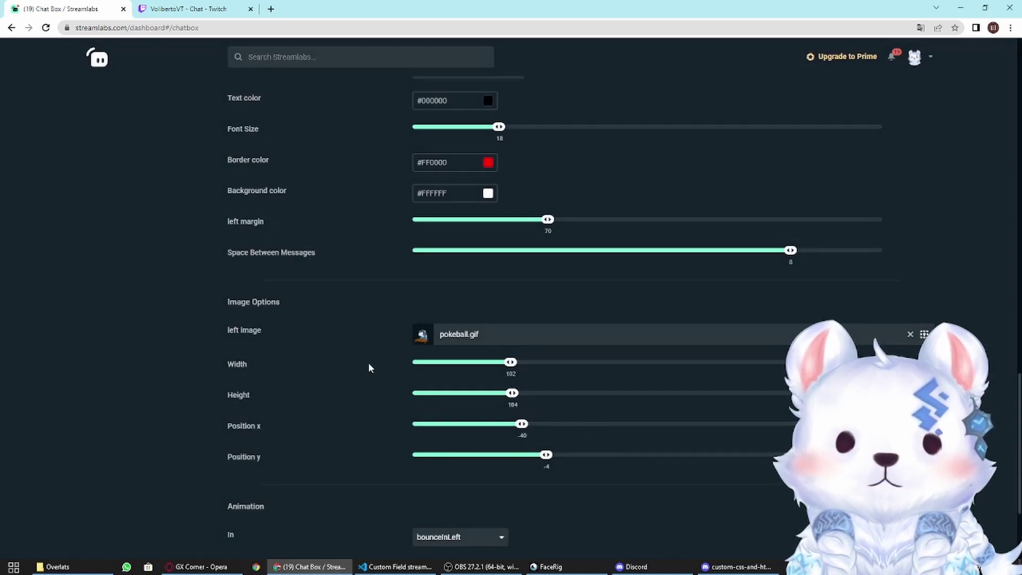
Step: Reselect pokeball.gif as the left image and save the settings
{"action": "scroll", "coordinate": [369, 368], "scroll_direction": "down", "scroll_amount": 1}
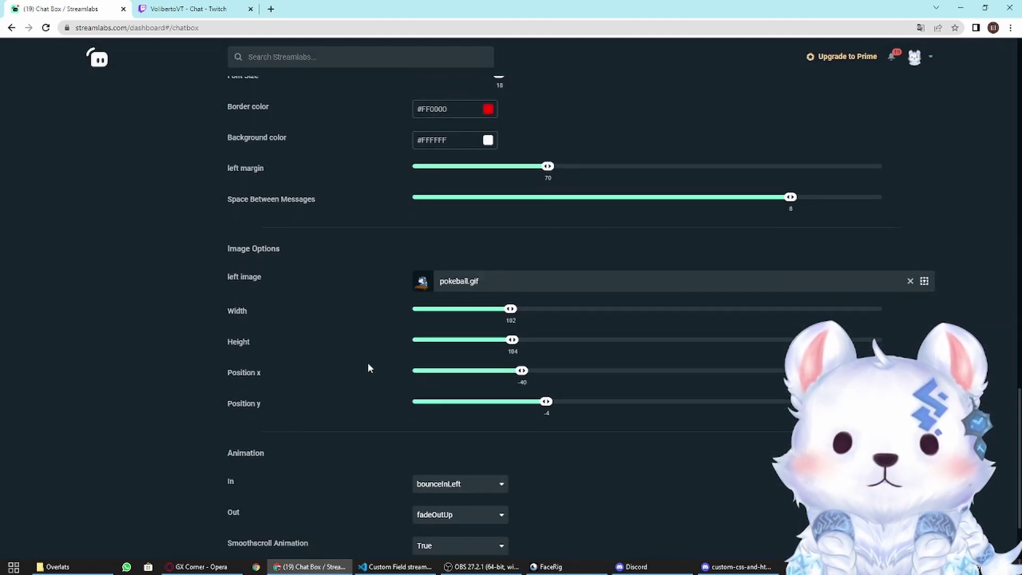
{"action": "left_click", "coordinate": [924, 281]}
{"action": "left_click", "coordinate": [368, 160]}
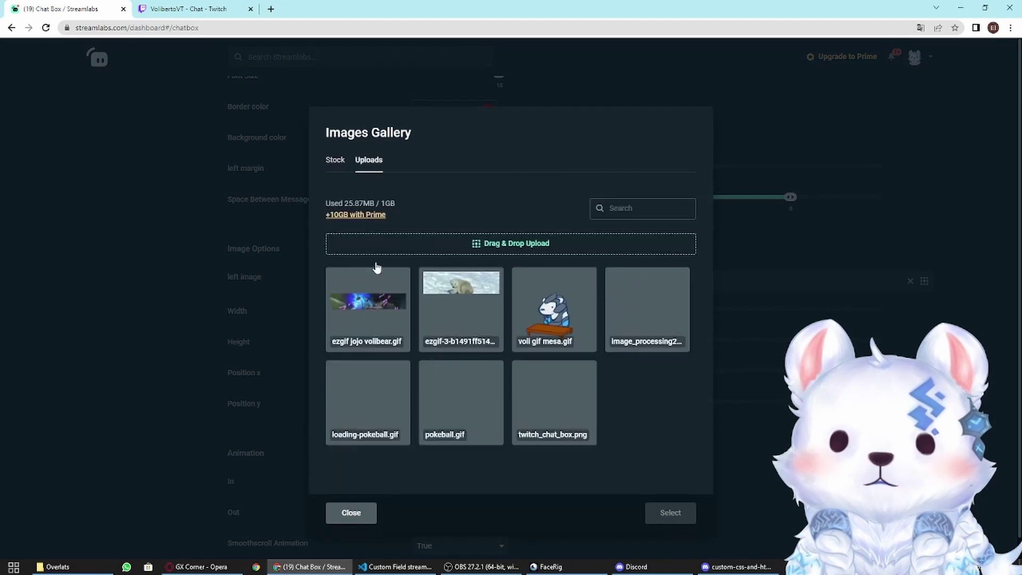
{"action": "left_click", "coordinate": [444, 405]}
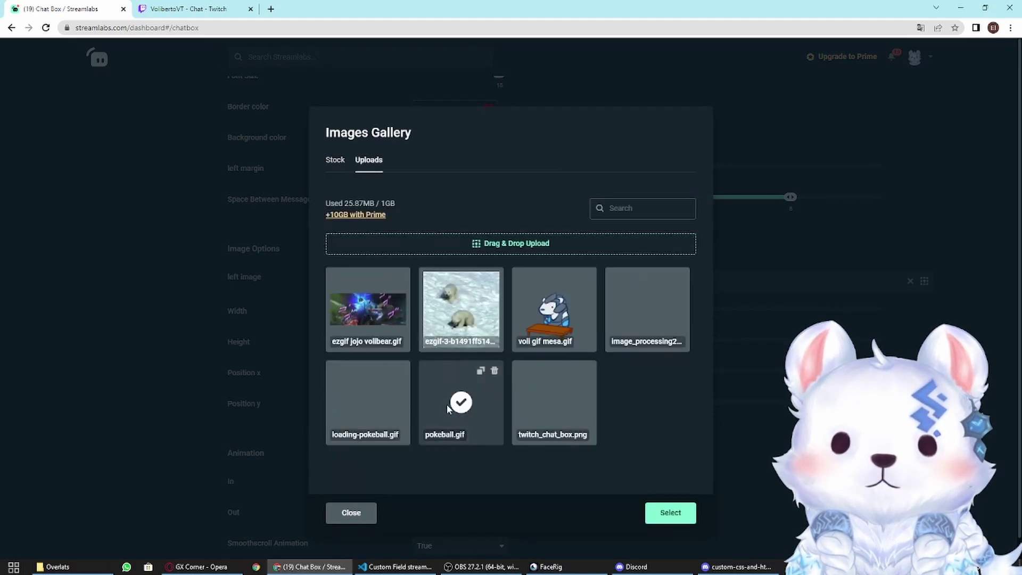
{"action": "left_click", "coordinate": [662, 512]}
{"action": "scroll", "coordinate": [533, 438], "scroll_direction": "down", "scroll_amount": 2}
{"action": "left_click", "coordinate": [590, 540]}
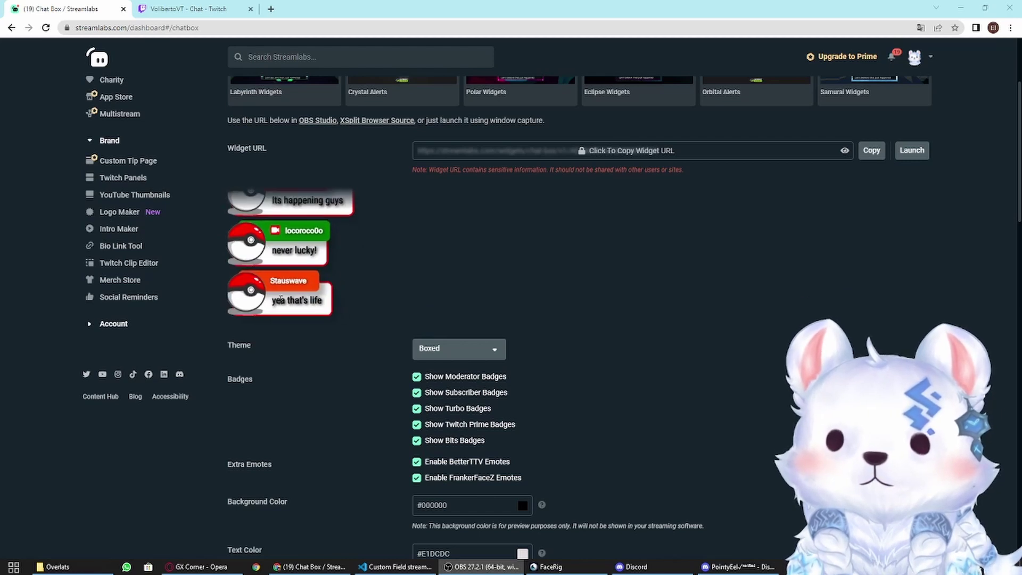
Step: Size the Poké Ball left image to about 90×91 and save the settings
{"action": "scroll", "coordinate": [327, 389], "scroll_direction": "down", "scroll_amount": 15}
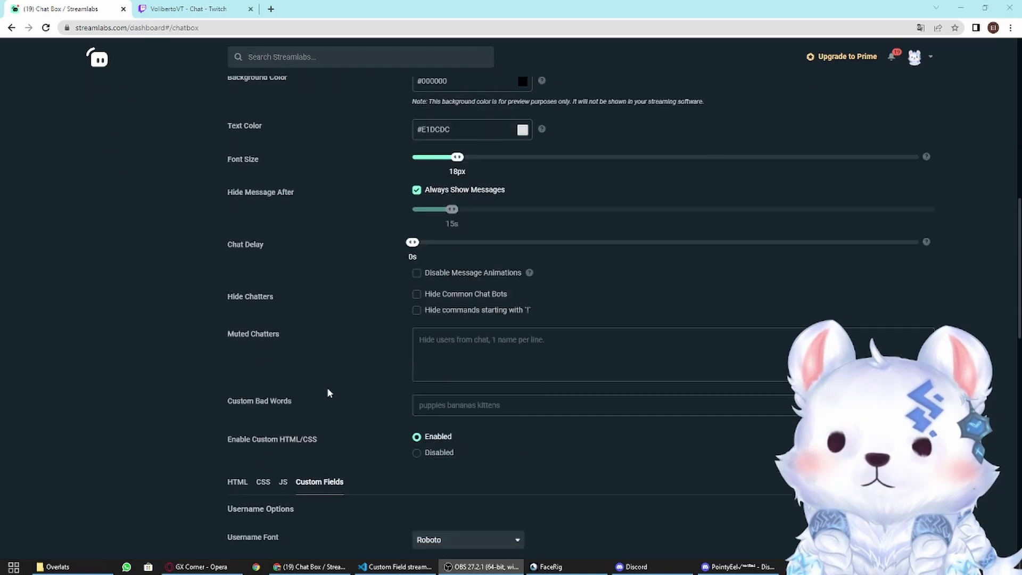
{"action": "scroll", "coordinate": [327, 391], "scroll_direction": "down", "scroll_amount": 3}
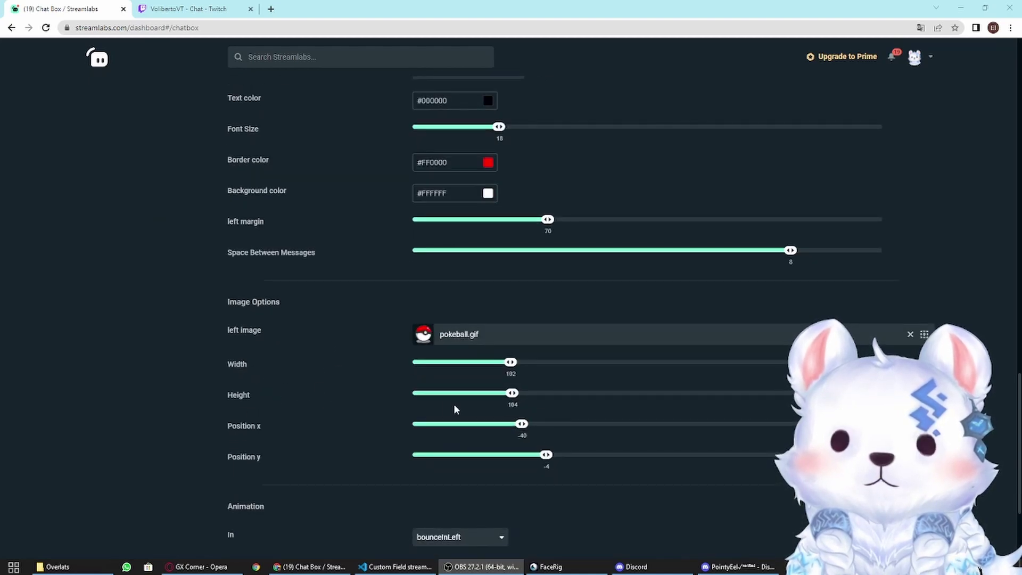
{"action": "left_click_drag", "start_coordinate": [513, 367], "coordinate": [502, 369]}
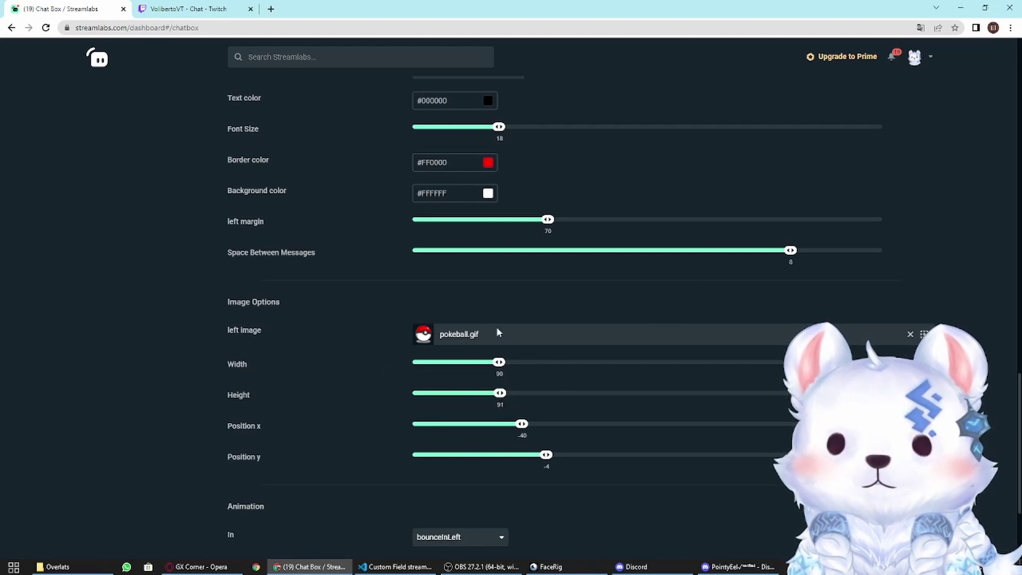
{"action": "scroll", "coordinate": [163, 376], "scroll_direction": "up", "scroll_amount": 20}
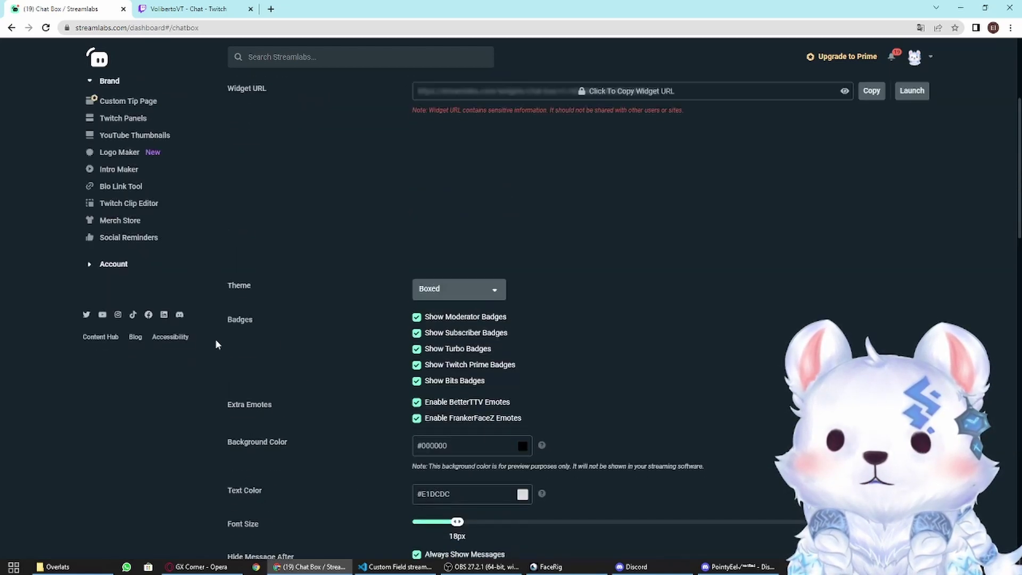
{"action": "scroll", "coordinate": [342, 317], "scroll_direction": "down", "scroll_amount": 15}
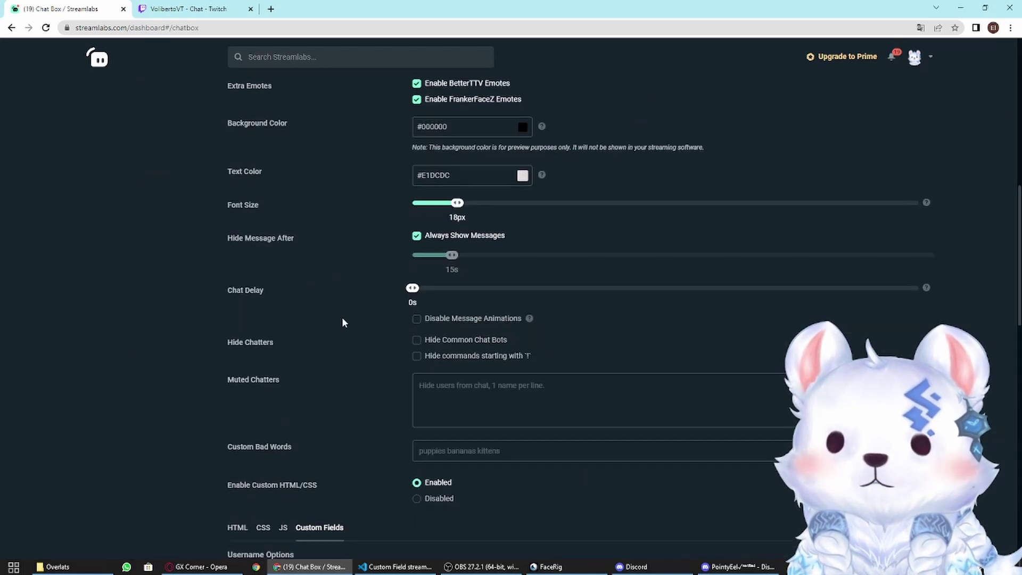
{"action": "scroll", "coordinate": [384, 284], "scroll_direction": "down", "scroll_amount": 5}
{"action": "left_click", "coordinate": [568, 537]}
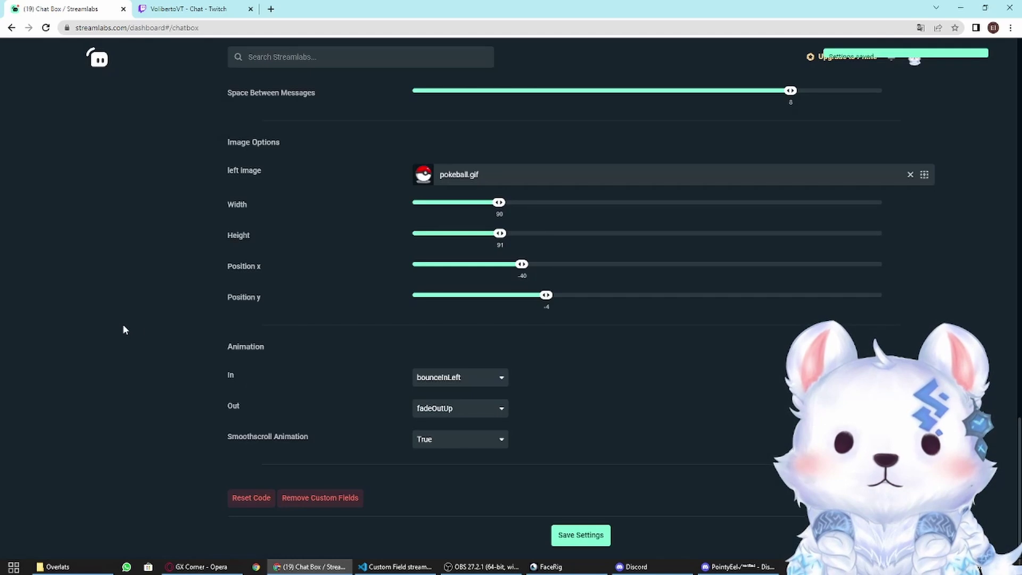
{"action": "scroll", "coordinate": [122, 324], "scroll_direction": "up", "scroll_amount": 15}
{"action": "scroll", "coordinate": [362, 337], "scroll_direction": "up", "scroll_amount": 5}
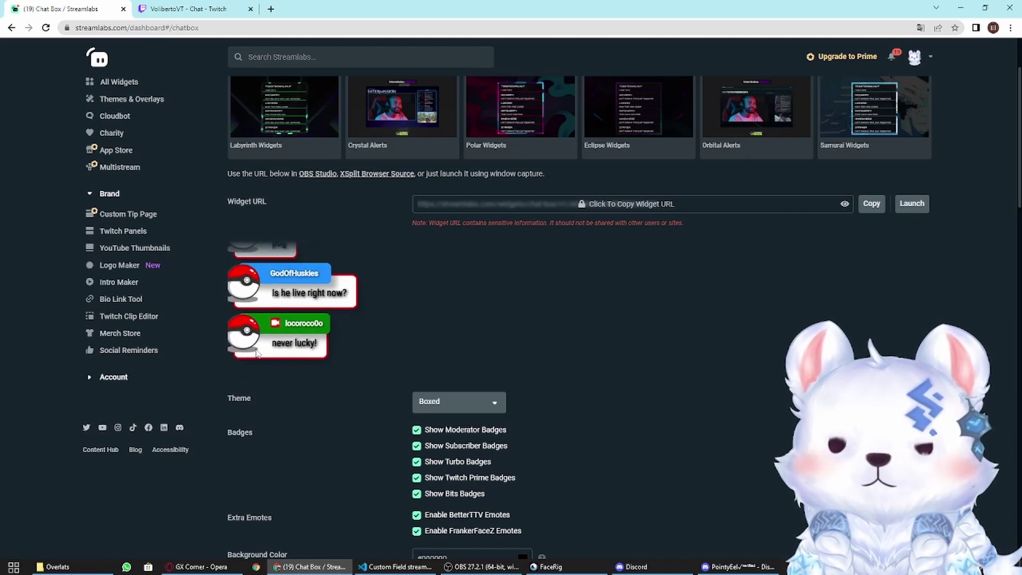
Step: Move the Poké Ball image to position x -21, y 10, checking it against the preview
{"action": "scroll", "coordinate": [366, 358], "scroll_direction": "down", "scroll_amount": 15}
{"action": "scroll", "coordinate": [652, 429], "scroll_direction": "down", "scroll_amount": 9}
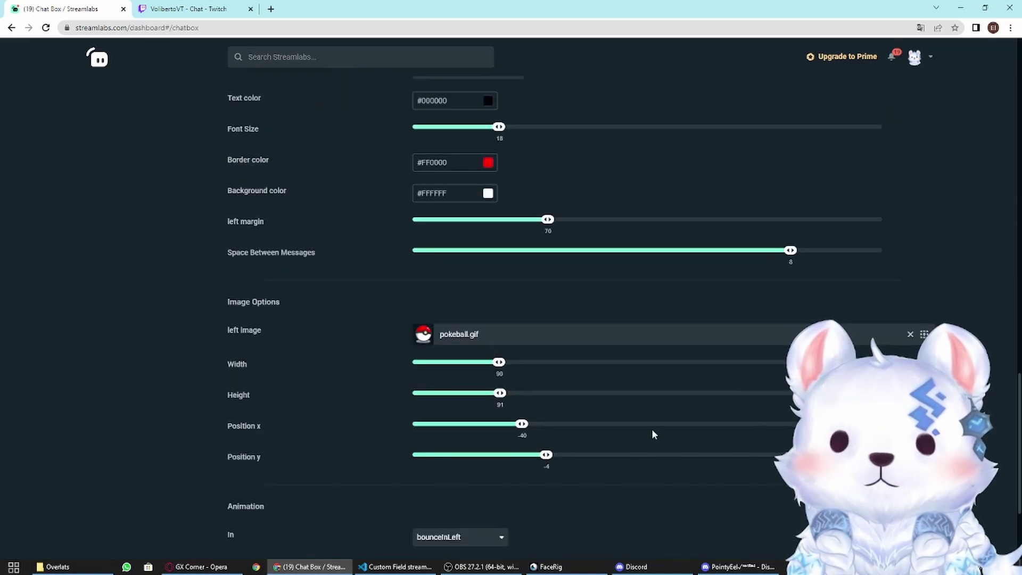
{"action": "scroll", "coordinate": [405, 381], "scroll_direction": "up", "scroll_amount": 2}
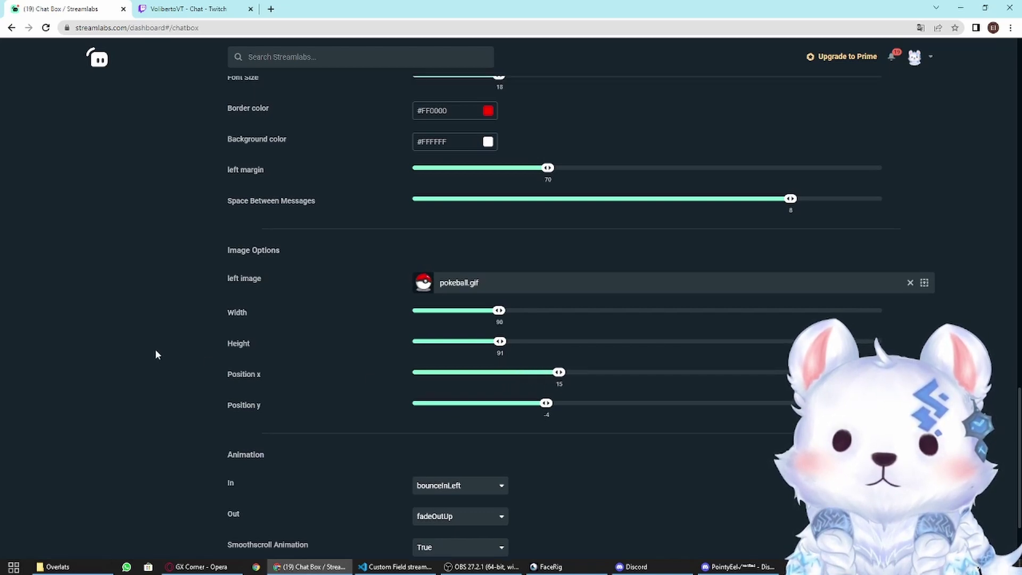
{"action": "scroll", "coordinate": [139, 373], "scroll_direction": "up", "scroll_amount": 15}
{"action": "scroll", "coordinate": [151, 370], "scroll_direction": "up", "scroll_amount": 2}
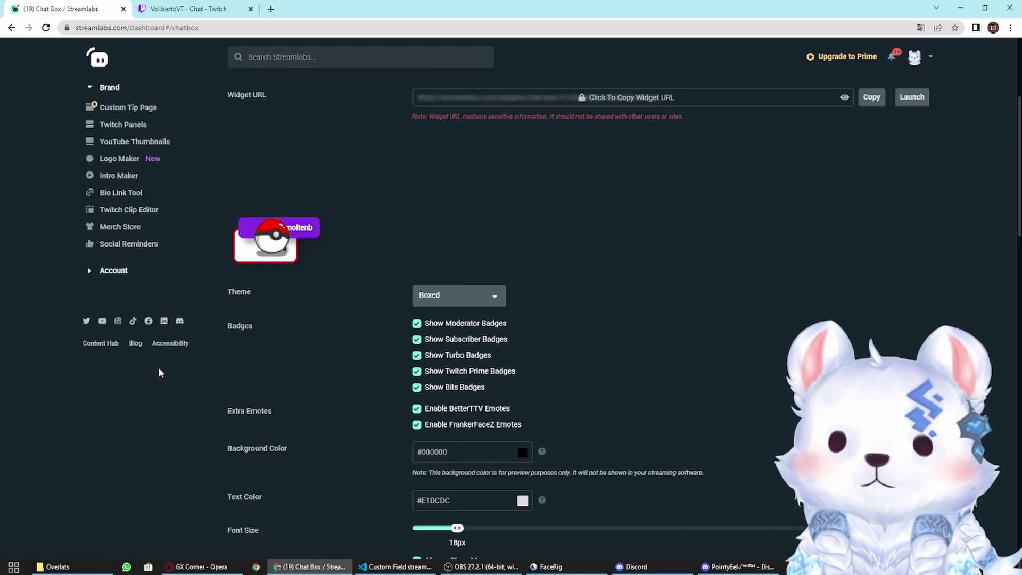
{"action": "scroll", "coordinate": [315, 307], "scroll_direction": "down", "scroll_amount": 15}
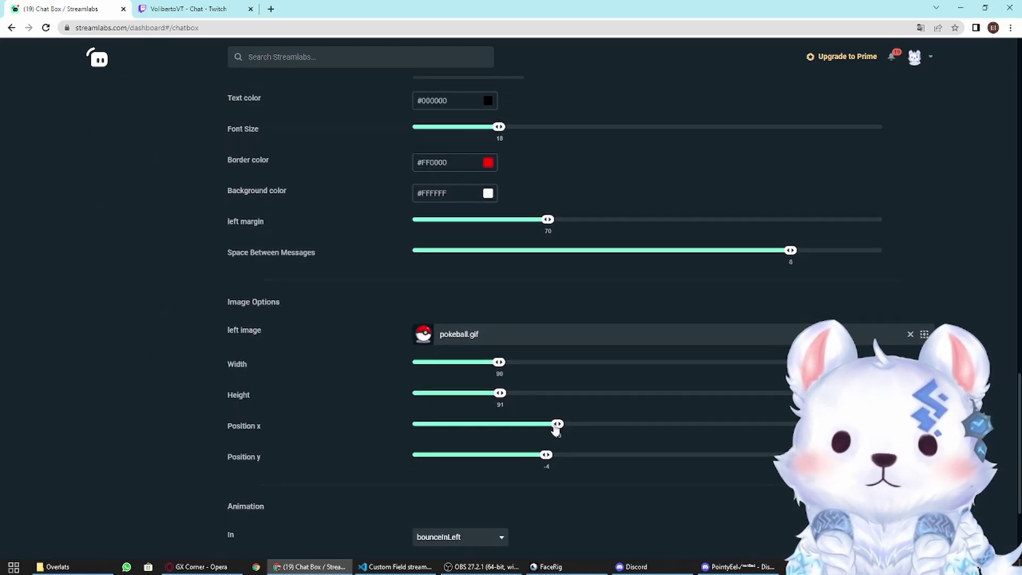
{"action": "left_click_drag", "start_coordinate": [557, 431], "coordinate": [524, 433]}
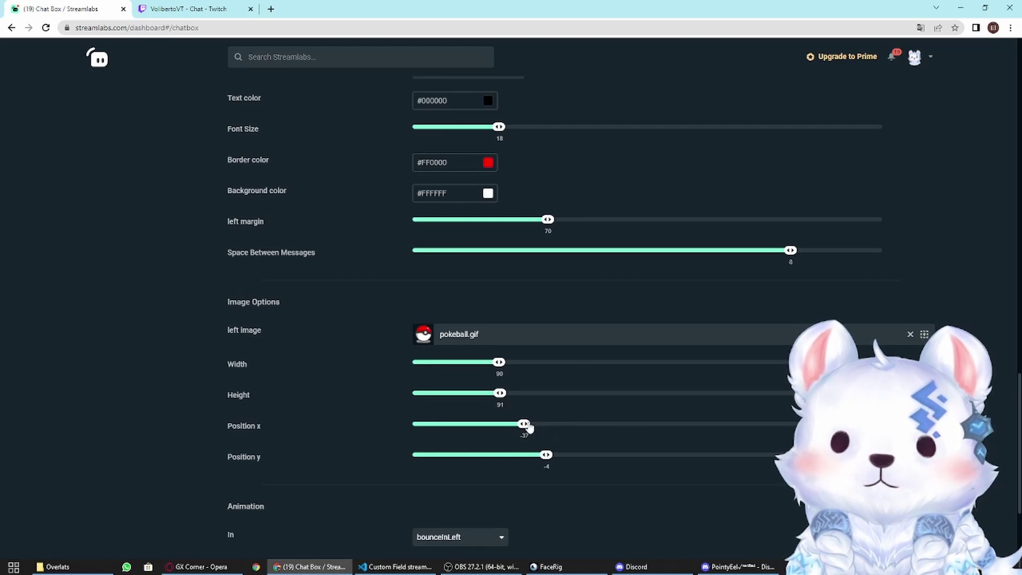
{"action": "scroll", "coordinate": [161, 353], "scroll_direction": "up", "scroll_amount": 15}
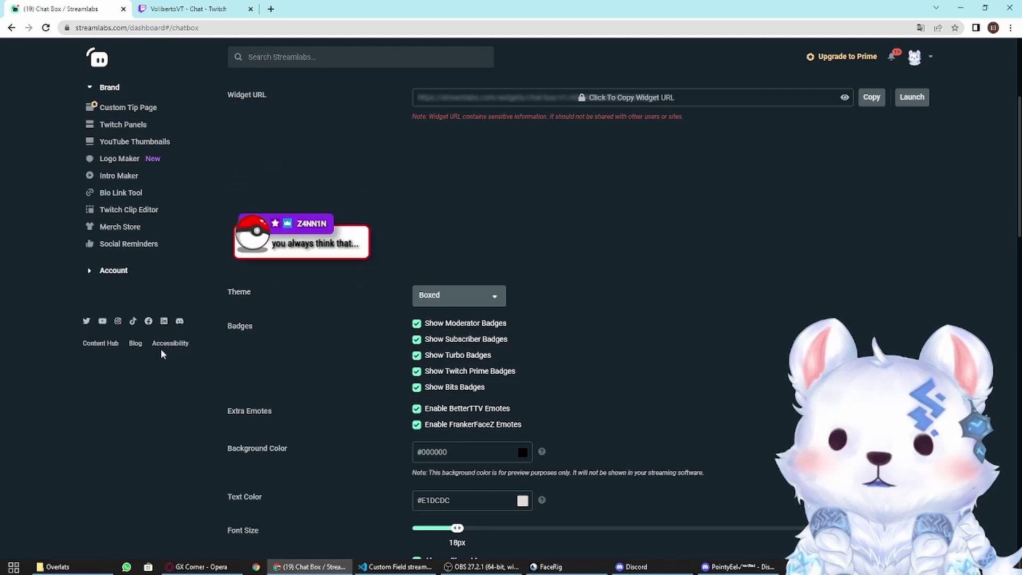
{"action": "scroll", "coordinate": [161, 349], "scroll_direction": "down", "scroll_amount": 15}
{"action": "scroll", "coordinate": [586, 339], "scroll_direction": "down", "scroll_amount": 4}
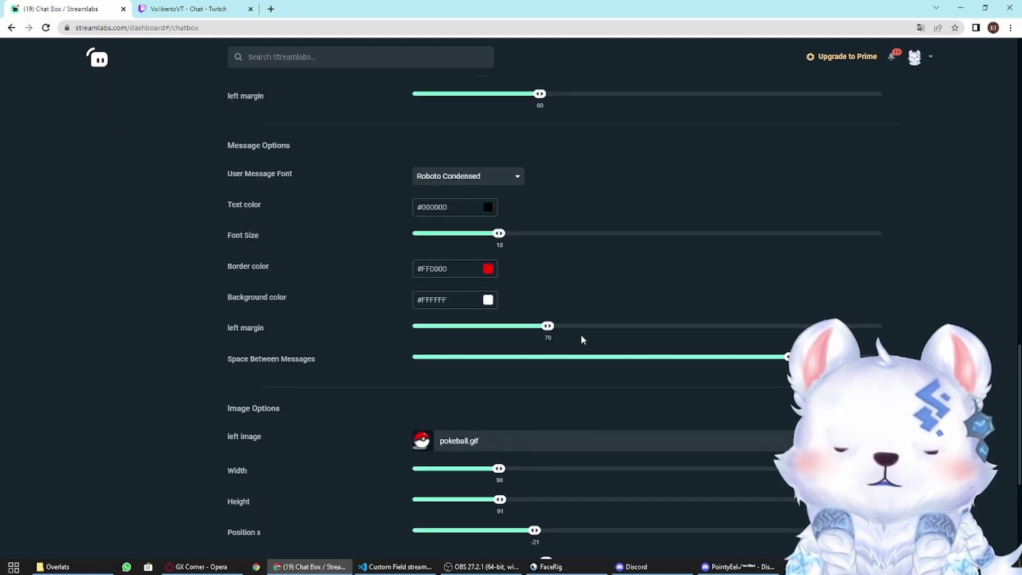
{"action": "scroll", "coordinate": [399, 362], "scroll_direction": "down", "scroll_amount": 1}
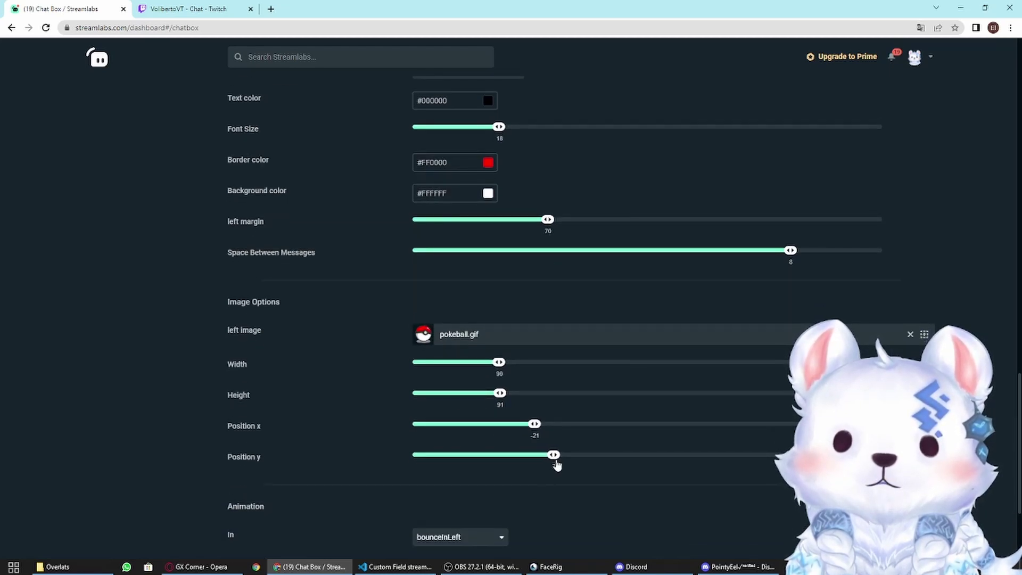
{"action": "scroll", "coordinate": [131, 369], "scroll_direction": "up", "scroll_amount": 20}
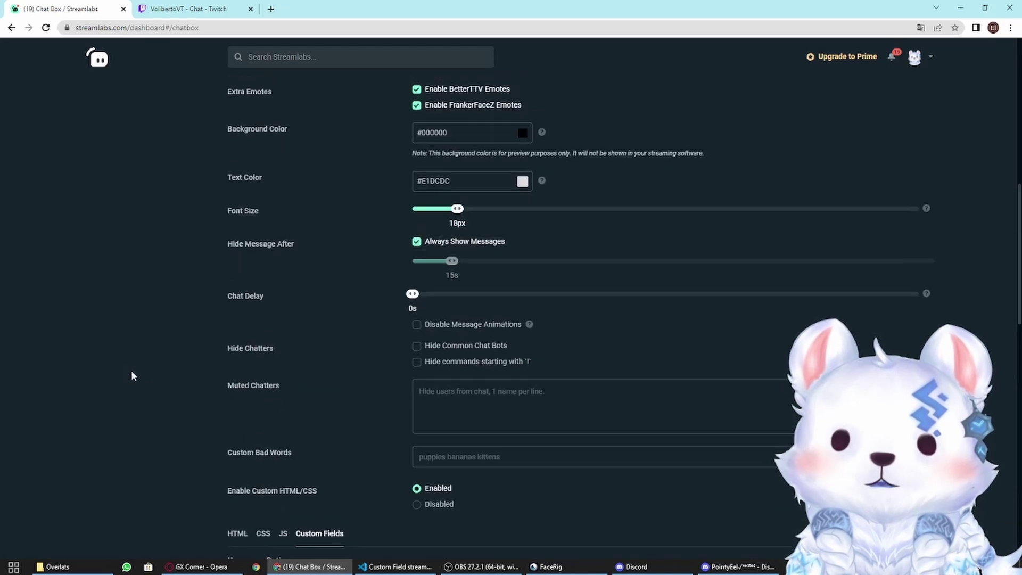
{"action": "scroll", "coordinate": [132, 371], "scroll_direction": "up", "scroll_amount": 3}
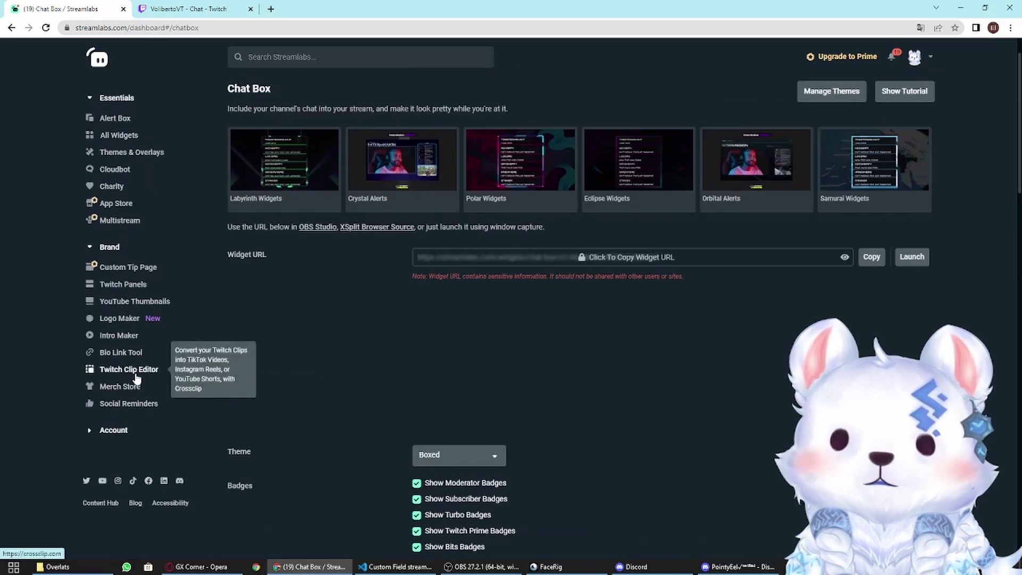
{"action": "scroll", "coordinate": [318, 361], "scroll_direction": "down", "scroll_amount": 20}
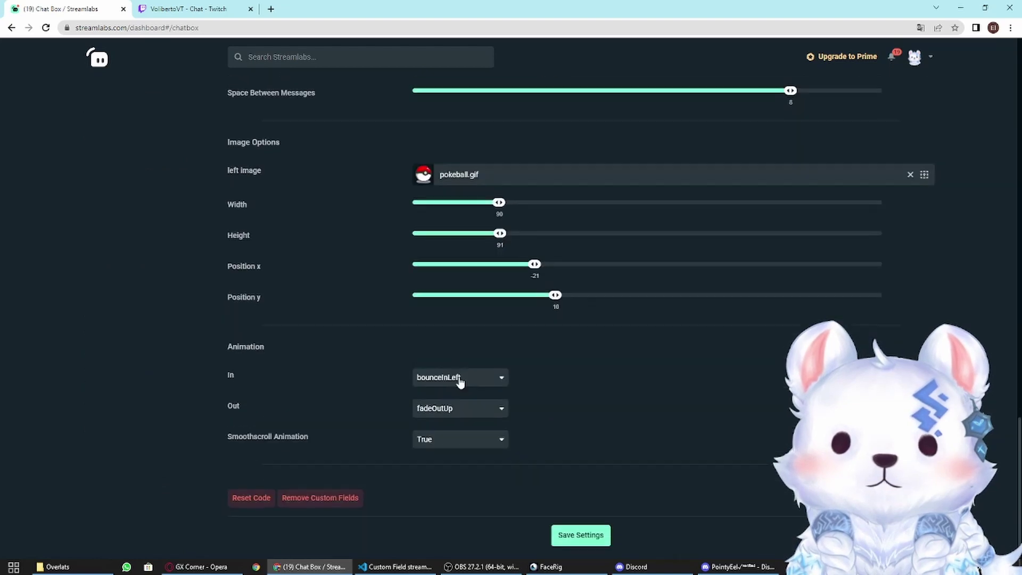
Step: Save the settings, return to Custom Fields, and save them again
{"action": "left_click", "coordinate": [561, 536]}
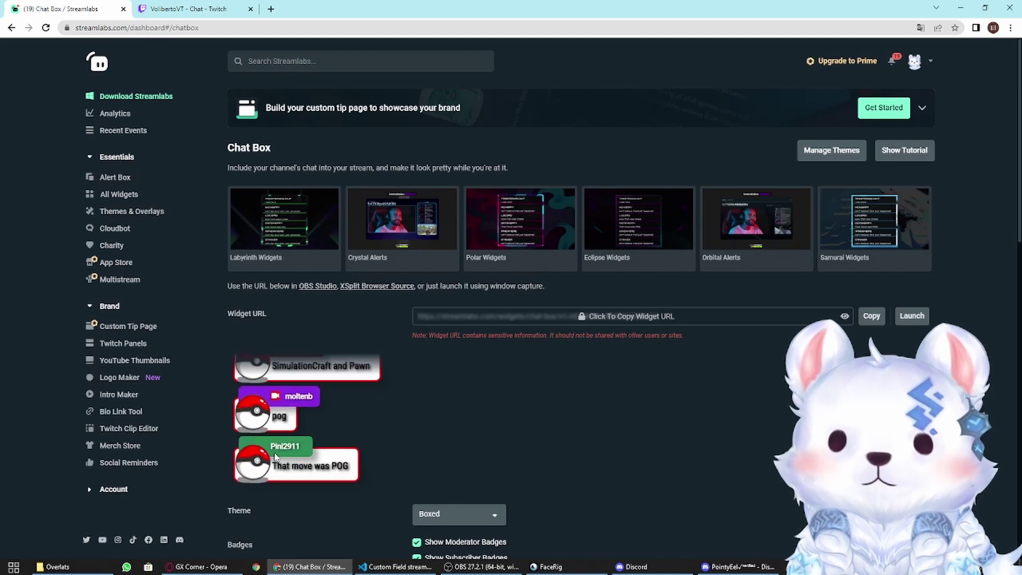
{"action": "scroll", "coordinate": [272, 424], "scroll_direction": "down", "scroll_amount": 15}
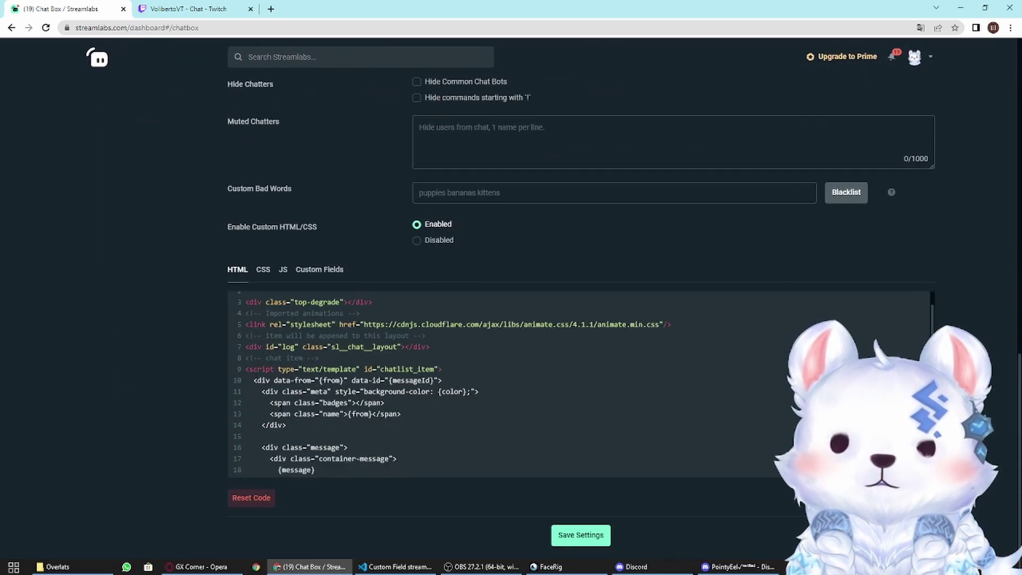
{"action": "left_click", "coordinate": [316, 274]}
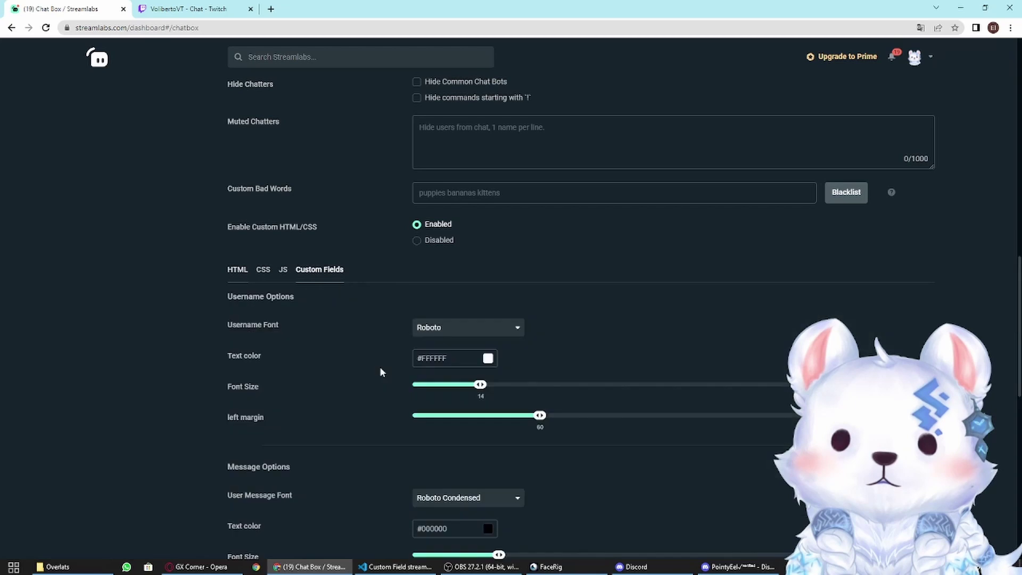
{"action": "scroll", "coordinate": [403, 388], "scroll_direction": "down", "scroll_amount": 10}
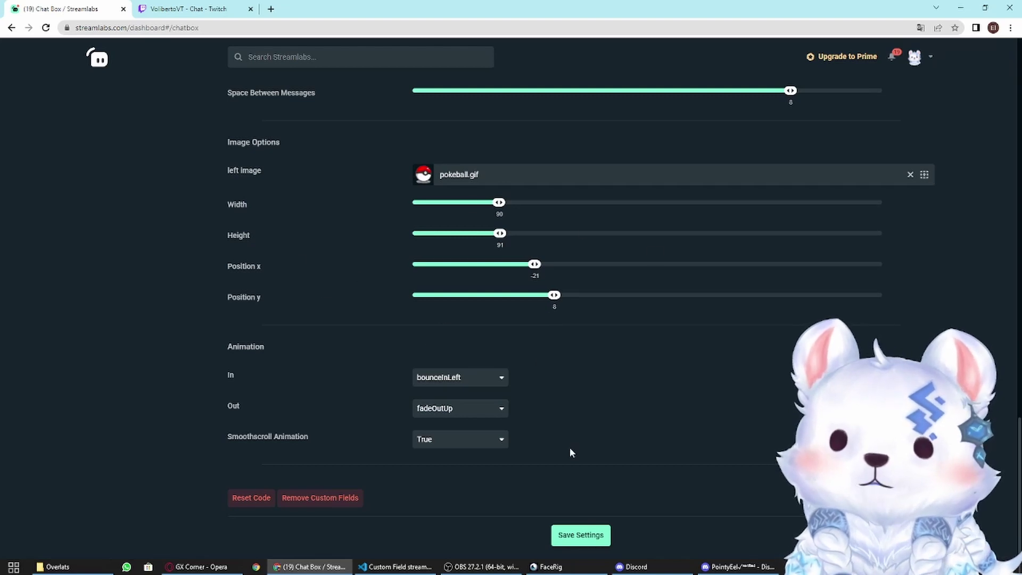
{"action": "left_click", "coordinate": [567, 546]}
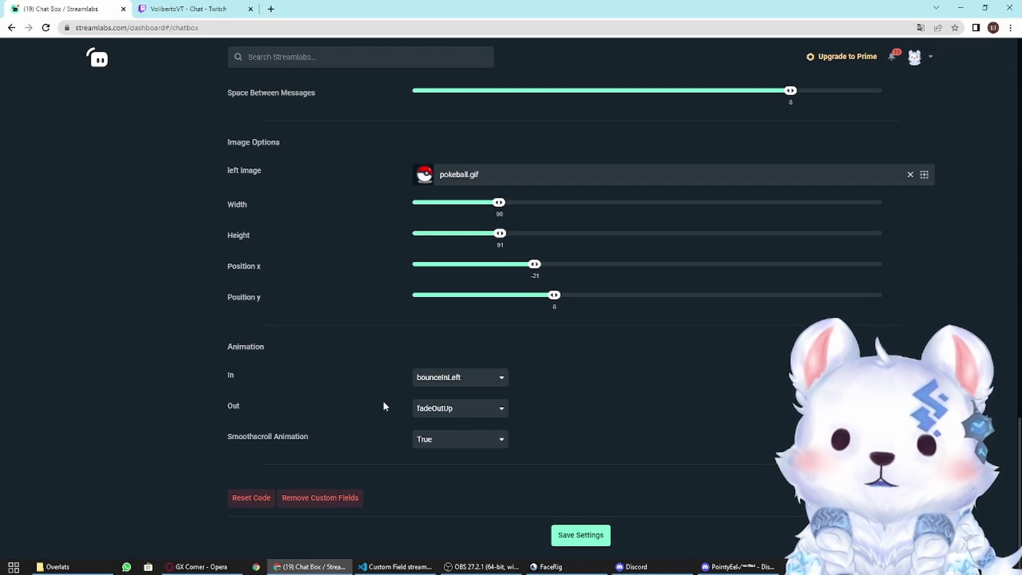
Step: Scroll through the preview to inspect Poké Balls overlapping each red-bordered message bubble
{"action": "scroll", "coordinate": [78, 332], "scroll_direction": "up", "scroll_amount": 10}
{"action": "scroll", "coordinate": [80, 333], "scroll_direction": "up", "scroll_amount": 10}
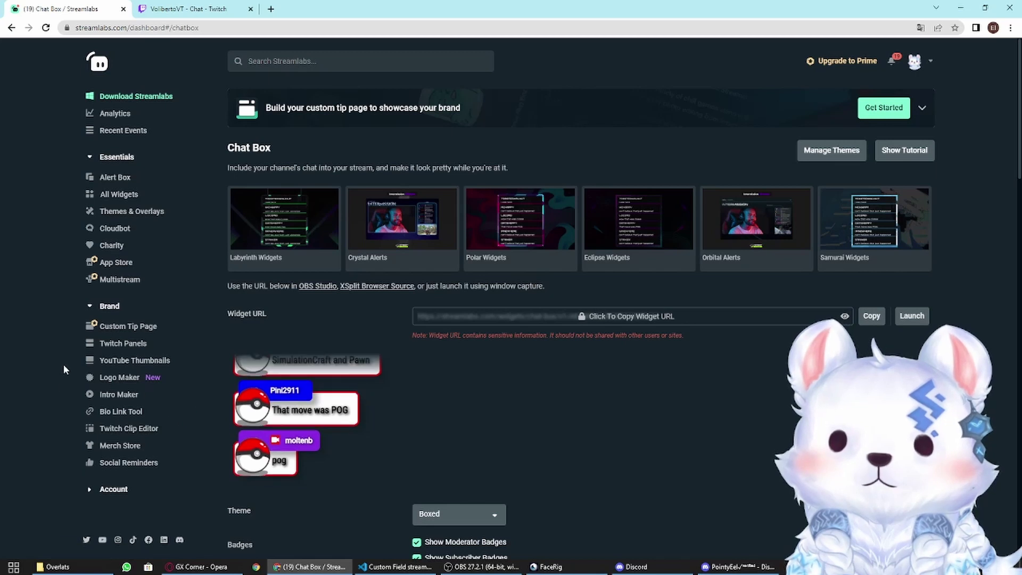
{"action": "scroll", "coordinate": [85, 337], "scroll_direction": "down", "scroll_amount": 8}
{"action": "scroll", "coordinate": [218, 290], "scroll_direction": "up", "scroll_amount": 3}
{"action": "scroll", "coordinate": [218, 289], "scroll_direction": "up", "scroll_amount": 3}
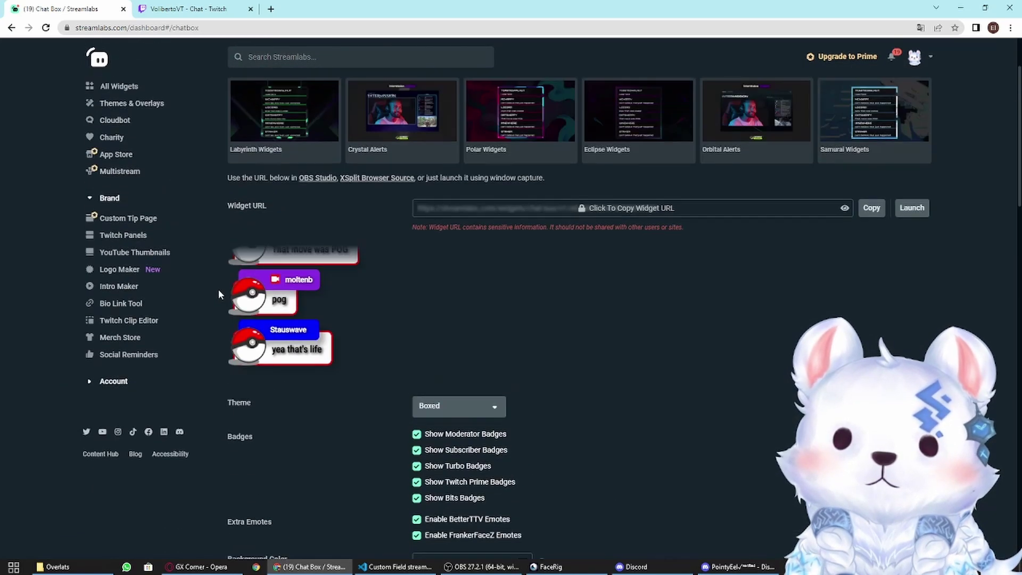
{"action": "scroll", "coordinate": [290, 384], "scroll_direction": "down", "scroll_amount": 15}
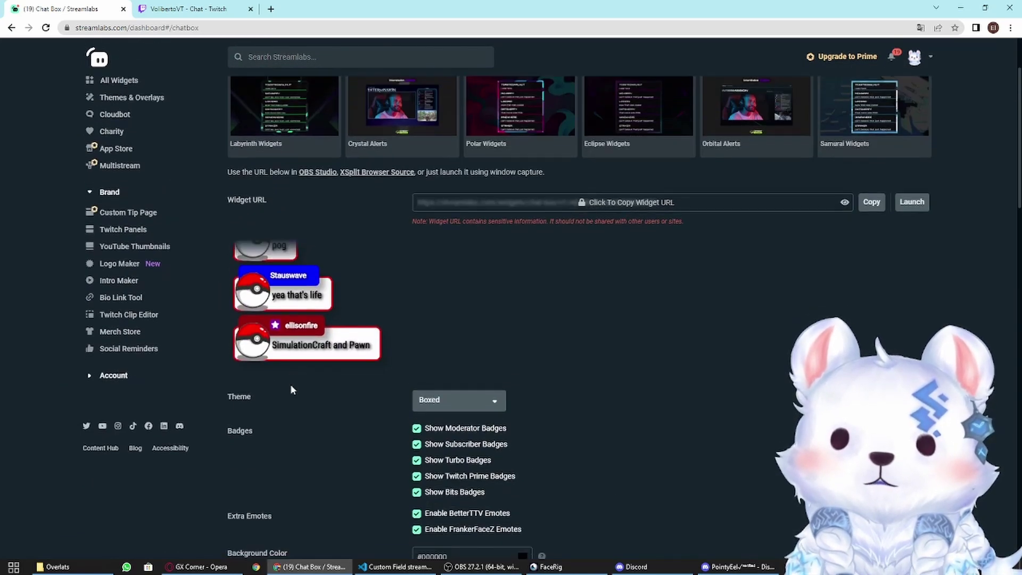
{"action": "scroll", "coordinate": [378, 397], "scroll_direction": "down", "scroll_amount": 2}
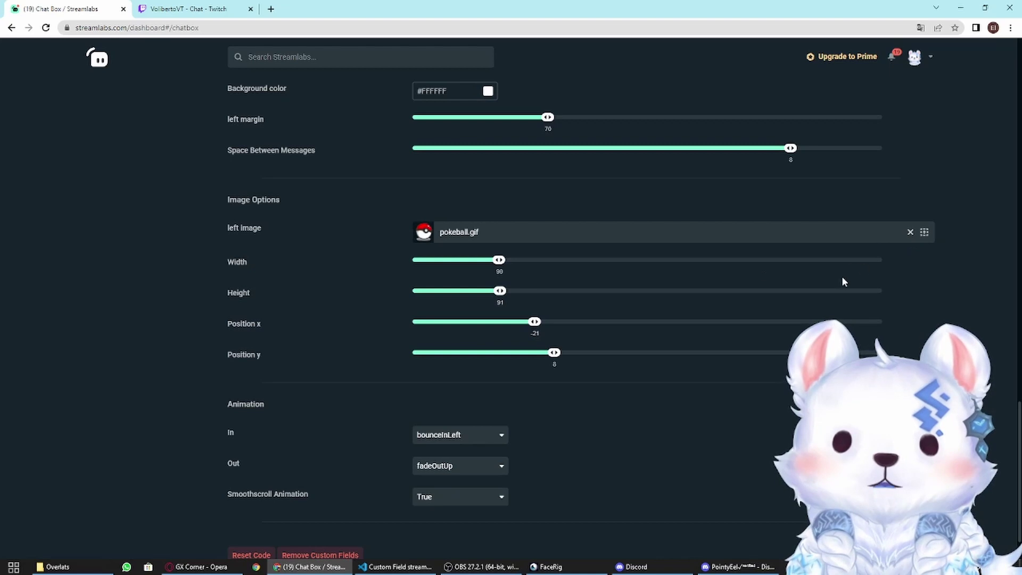
{"action": "scroll", "coordinate": [326, 347], "scroll_direction": "up", "scroll_amount": 5}
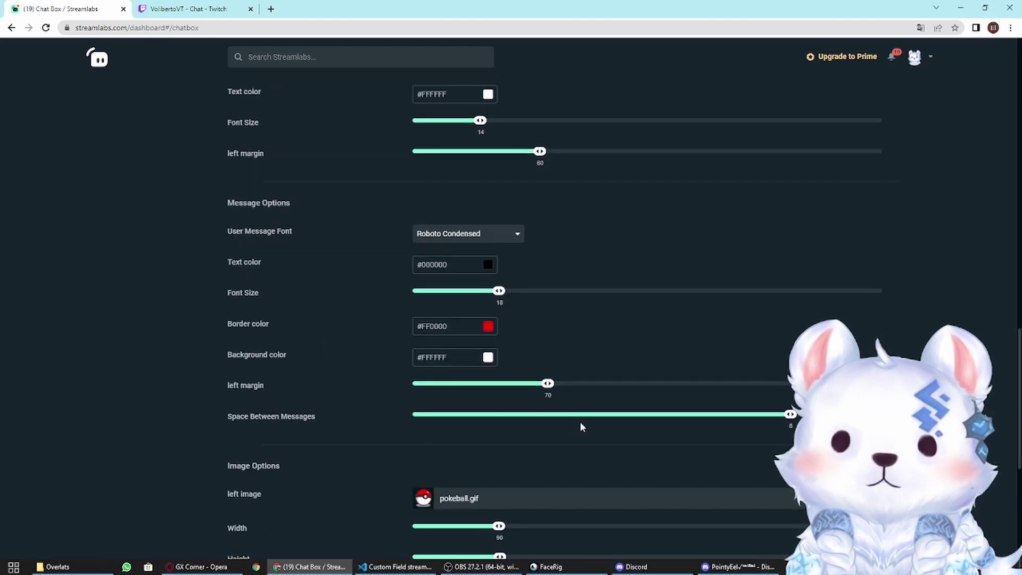
{"action": "scroll", "coordinate": [448, 379], "scroll_direction": "up", "scroll_amount": 15}
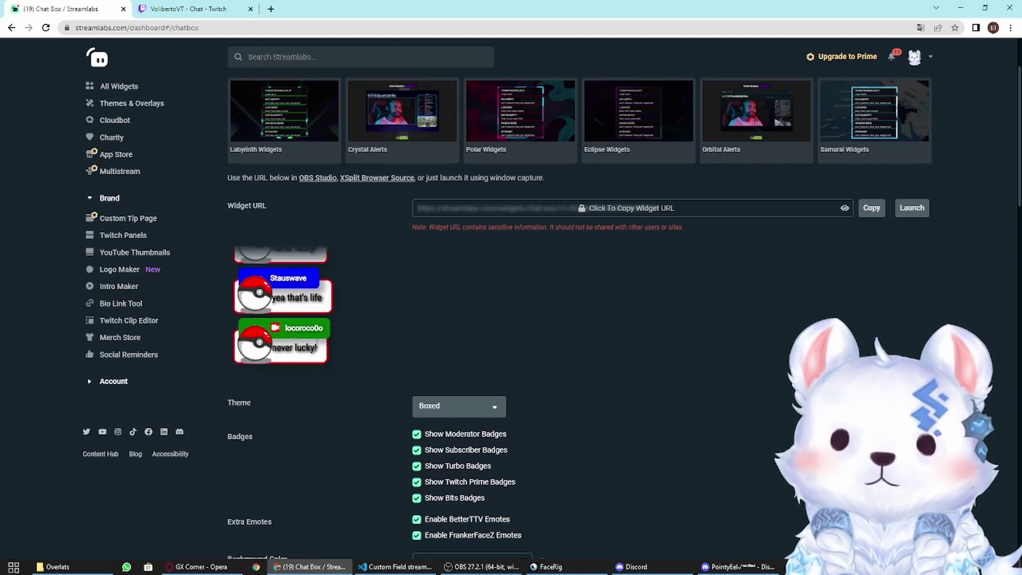
{"action": "scroll", "coordinate": [319, 342], "scroll_direction": "down", "scroll_amount": 3}
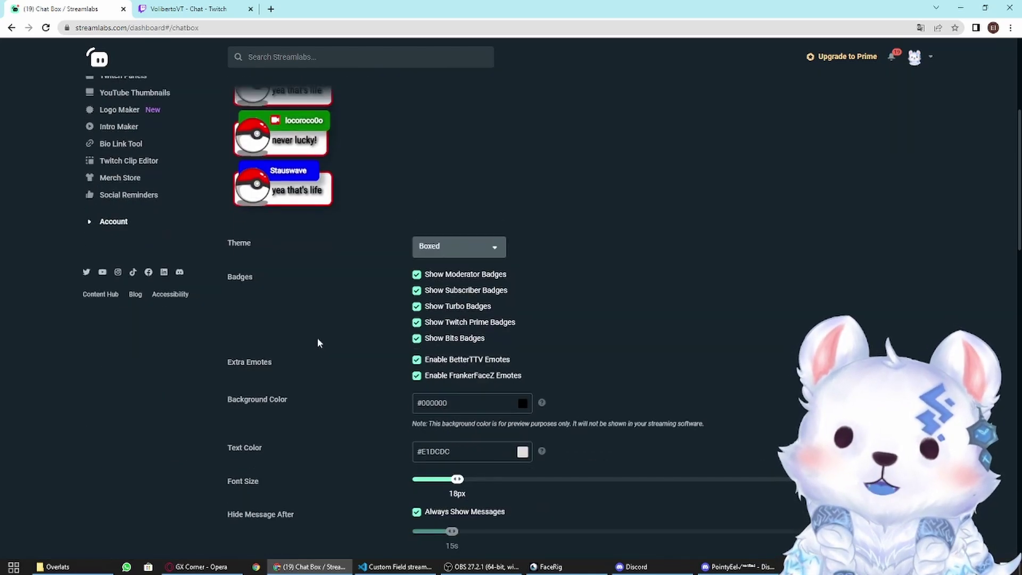
{"action": "scroll", "coordinate": [318, 338], "scroll_direction": "down", "scroll_amount": 10}
{"action": "scroll", "coordinate": [317, 338], "scroll_direction": "down", "scroll_amount": 10}
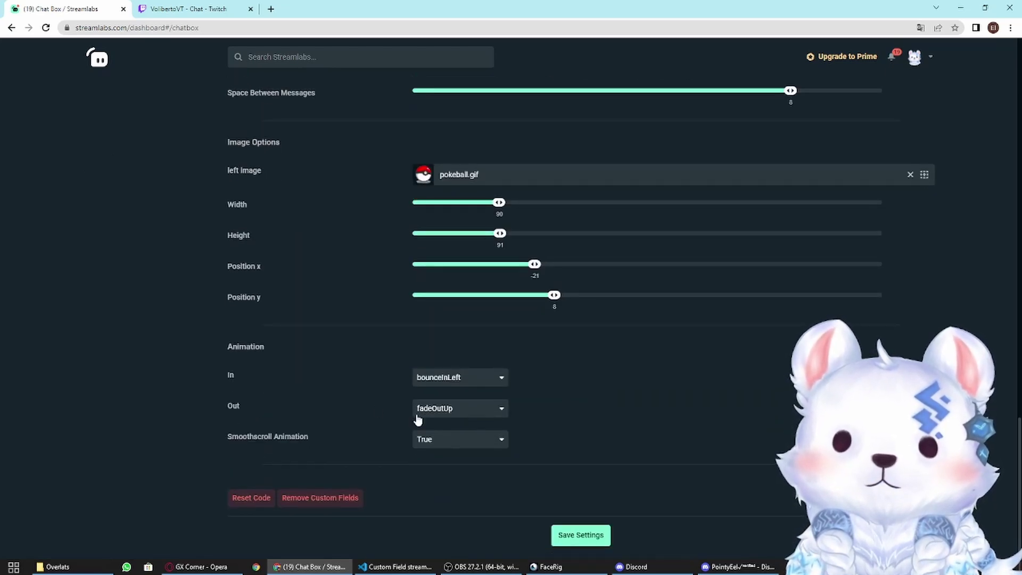
{"action": "scroll", "coordinate": [319, 318], "scroll_direction": "up", "scroll_amount": 4}
{"action": "scroll", "coordinate": [314, 293], "scroll_direction": "up", "scroll_amount": 9}
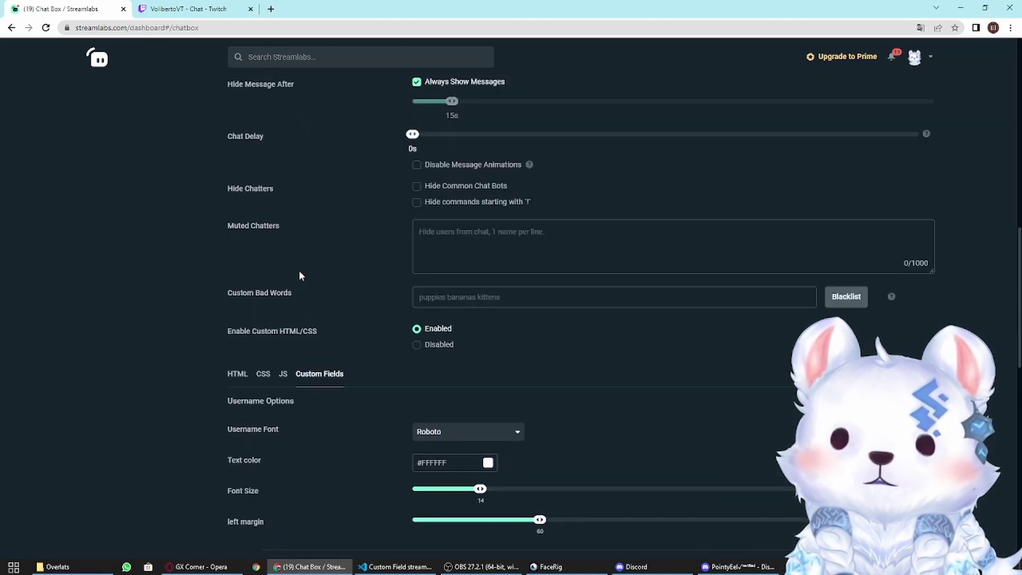
{"action": "scroll", "coordinate": [107, 363], "scroll_direction": "down", "scroll_amount": 13}
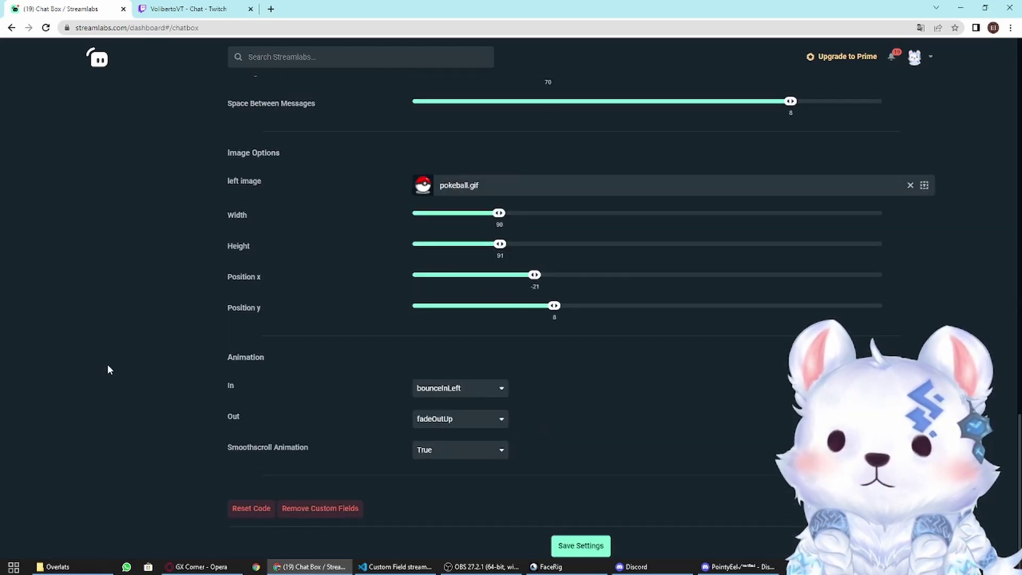
{"action": "scroll", "coordinate": [109, 363], "scroll_direction": "up", "scroll_amount": 10}
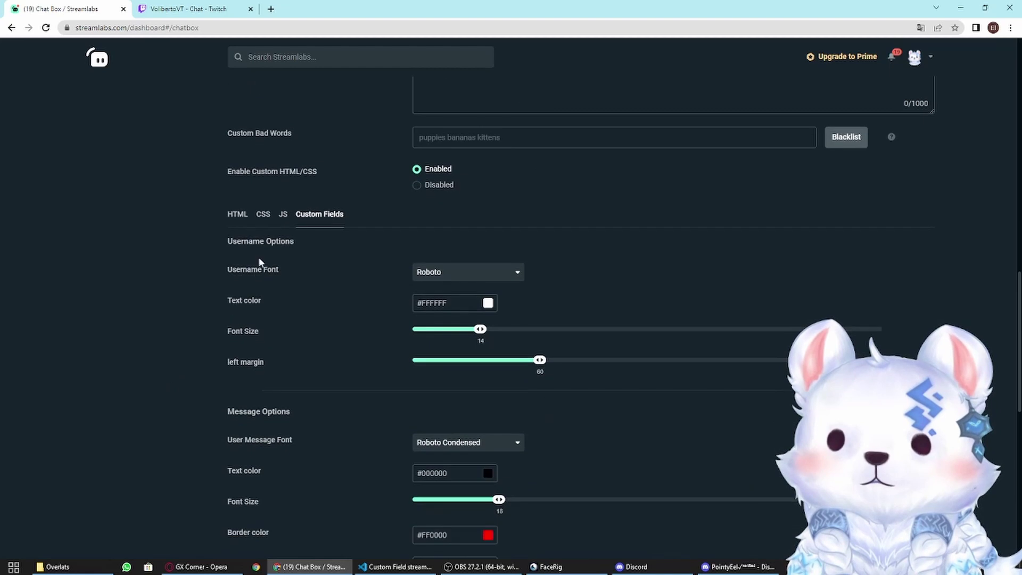
{"action": "left_click", "coordinate": [263, 214]}
{"action": "scroll", "coordinate": [269, 367], "scroll_direction": "down", "scroll_amount": 3}
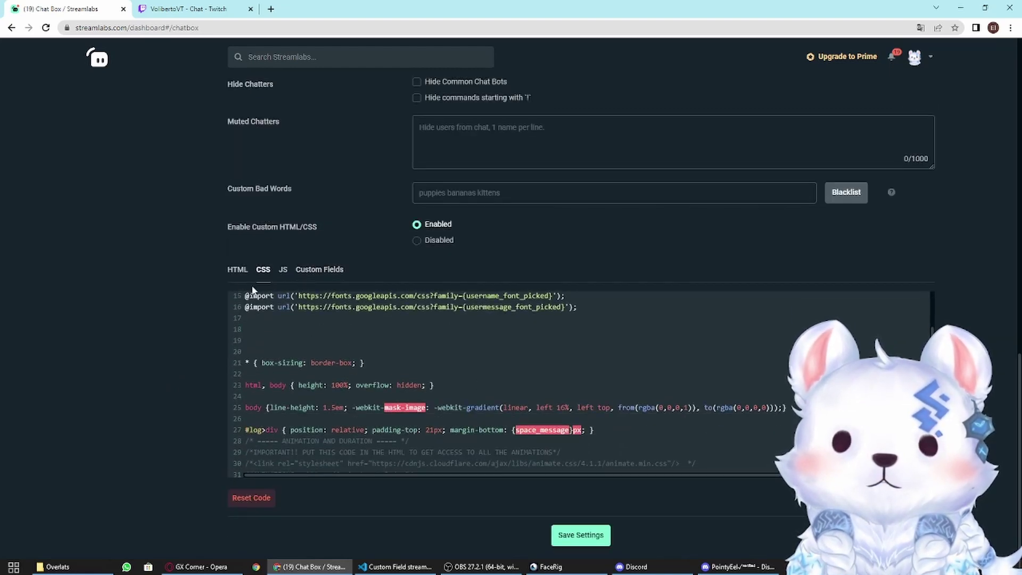
{"action": "left_click", "coordinate": [238, 269]}
{"action": "scroll", "coordinate": [381, 438], "scroll_direction": "up", "scroll_amount": 8}
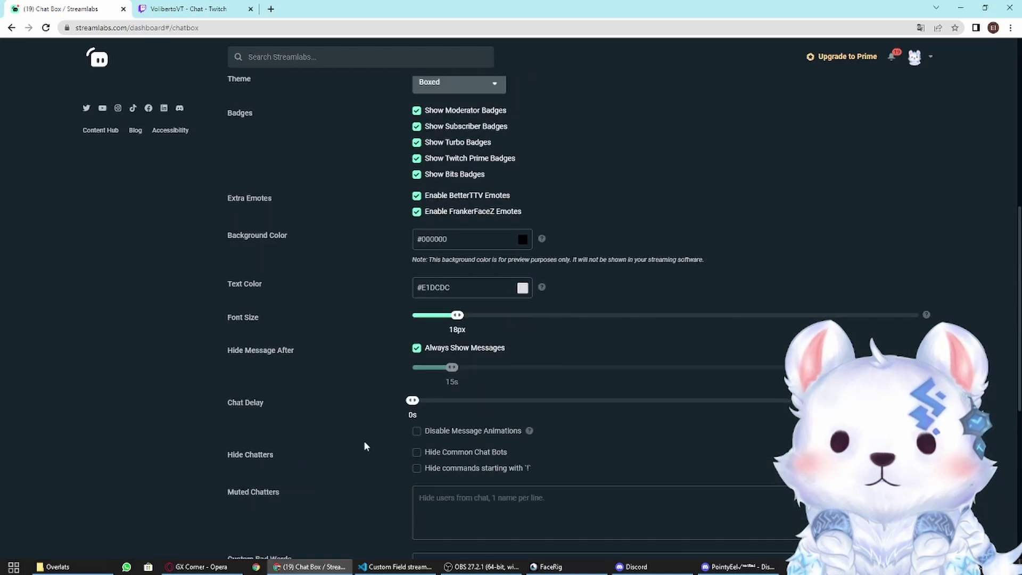
{"action": "scroll", "coordinate": [364, 441], "scroll_direction": "down", "scroll_amount": 5}
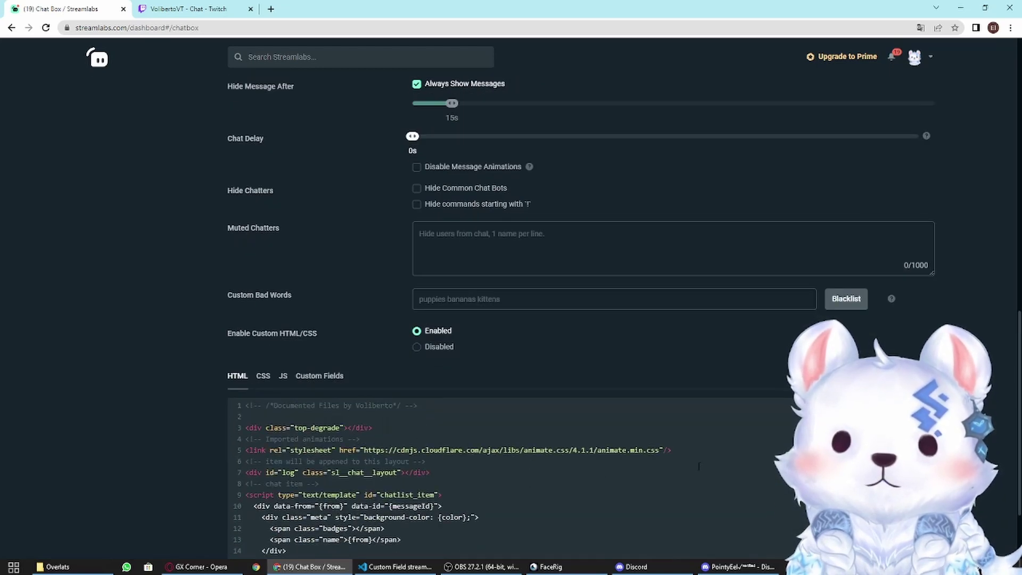
{"action": "left_click", "coordinate": [263, 376]}
{"action": "scroll", "coordinate": [373, 479], "scroll_direction": "down", "scroll_amount": 3}
{"action": "scroll", "coordinate": [373, 479], "scroll_direction": "up", "scroll_amount": 3}
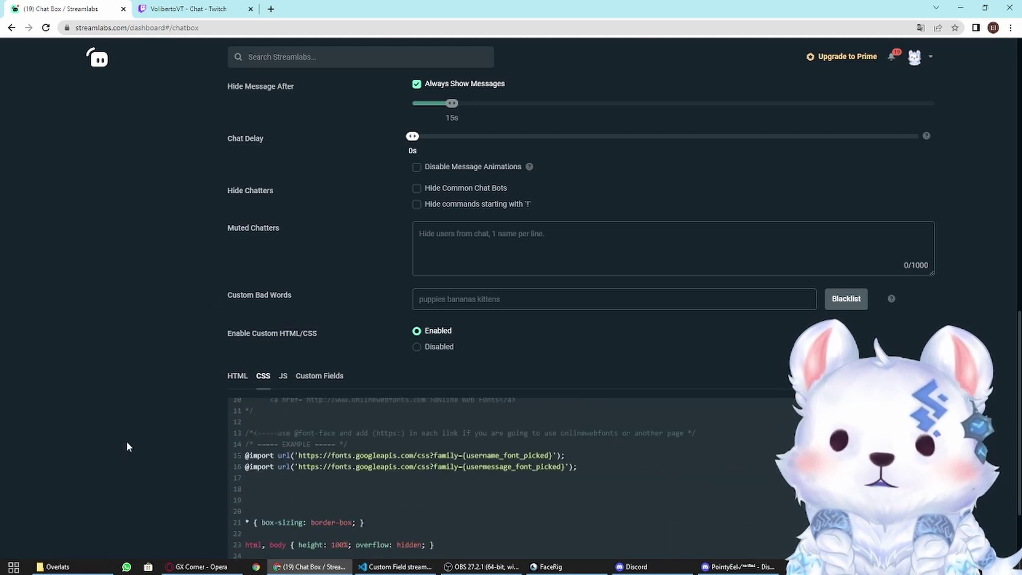
{"action": "scroll", "coordinate": [378, 478], "scroll_direction": "down", "scroll_amount": 3}
{"action": "scroll", "coordinate": [378, 477], "scroll_direction": "up", "scroll_amount": 1}
{"action": "scroll", "coordinate": [378, 476], "scroll_direction": "up", "scroll_amount": 1}
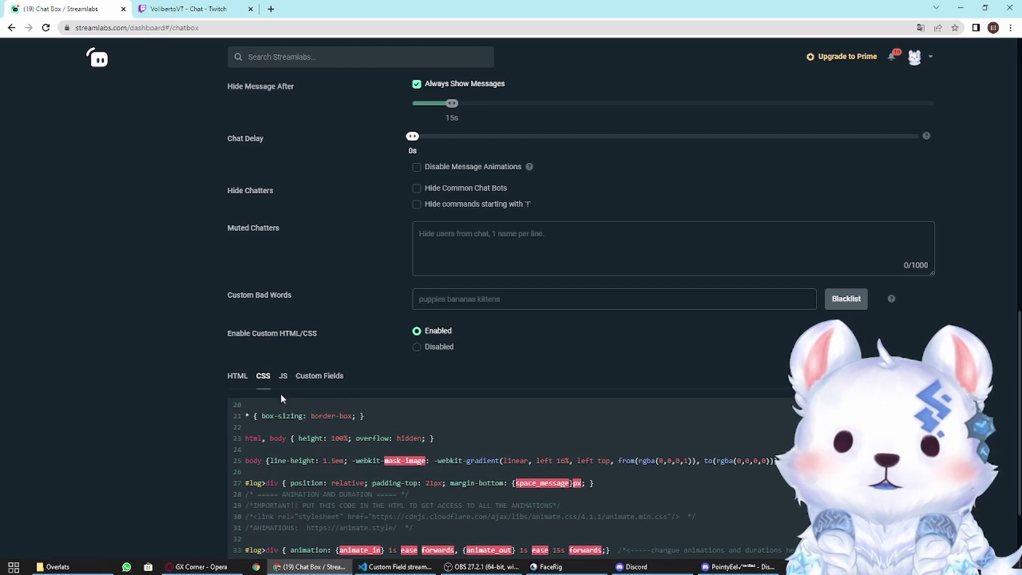
{"action": "left_click", "coordinate": [320, 376]}
{"action": "scroll", "coordinate": [340, 426], "scroll_direction": "down", "scroll_amount": 5}
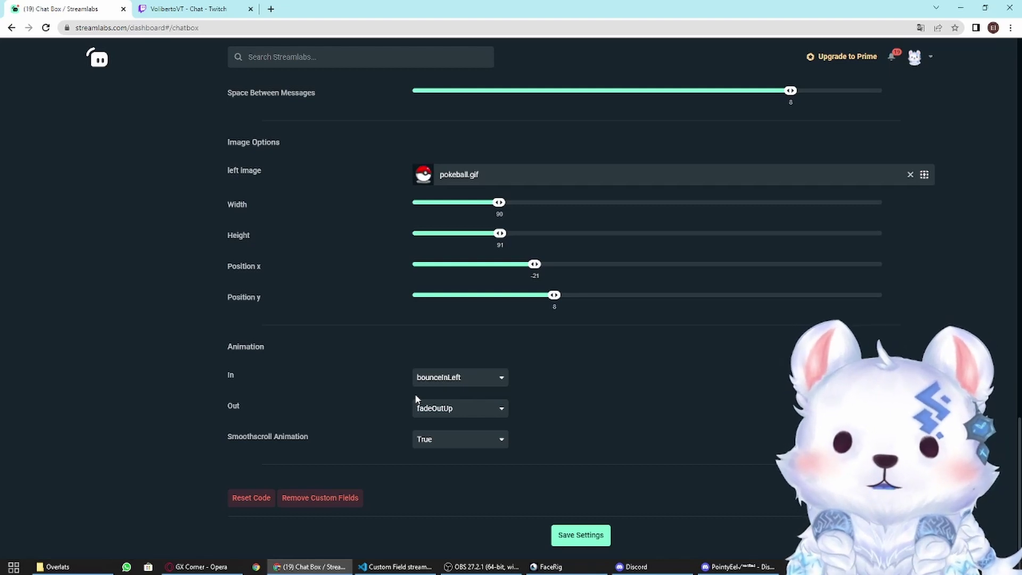
Step: Set the message entrance animation to lightSpeedInLeft
{"action": "scroll", "coordinate": [187, 372], "scroll_direction": "up", "scroll_amount": 3}
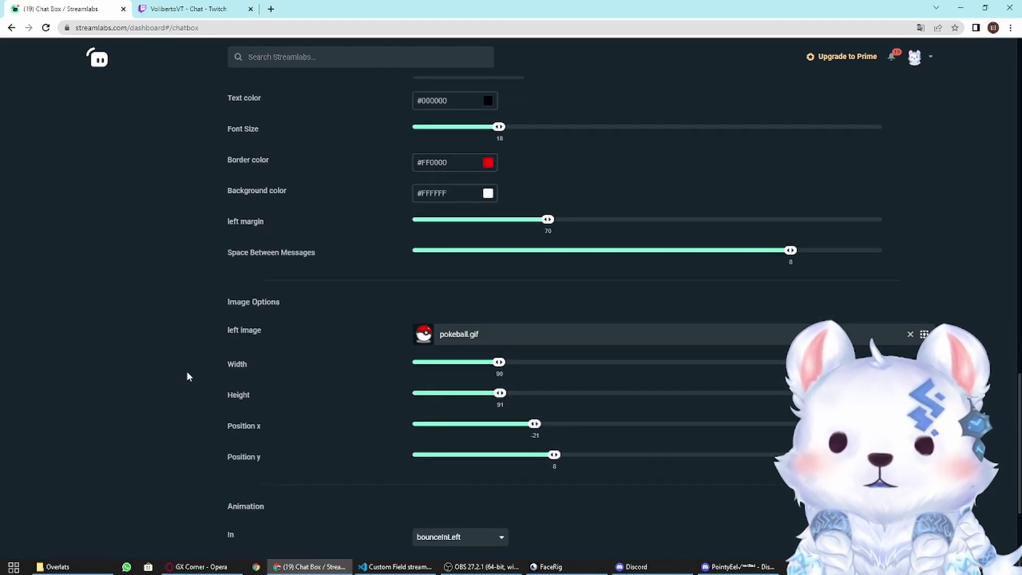
{"action": "scroll", "coordinate": [187, 372], "scroll_direction": "up", "scroll_amount": 3}
{"action": "scroll", "coordinate": [187, 372], "scroll_direction": "down", "scroll_amount": 2}
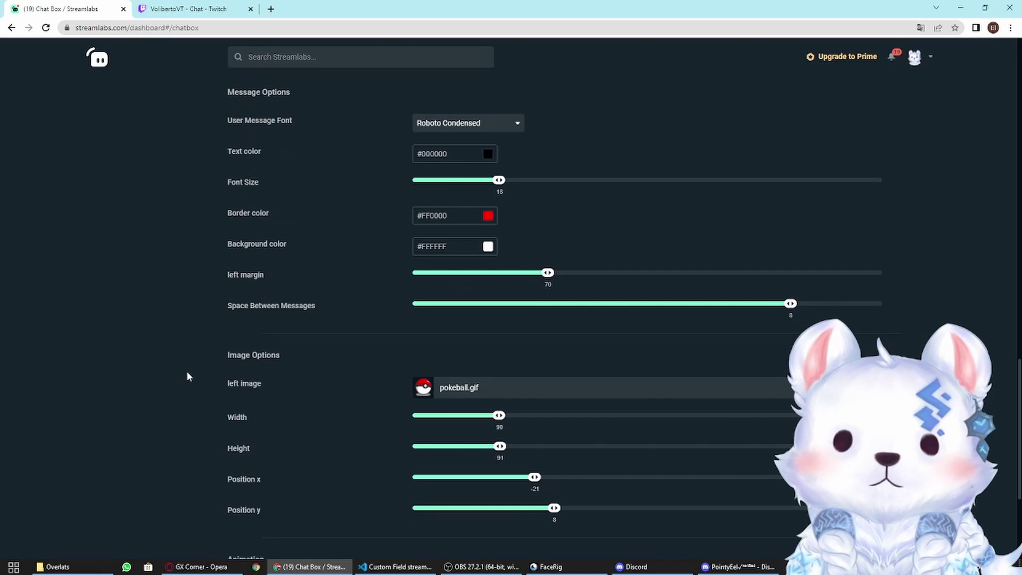
{"action": "scroll", "coordinate": [206, 381], "scroll_direction": "down", "scroll_amount": 4}
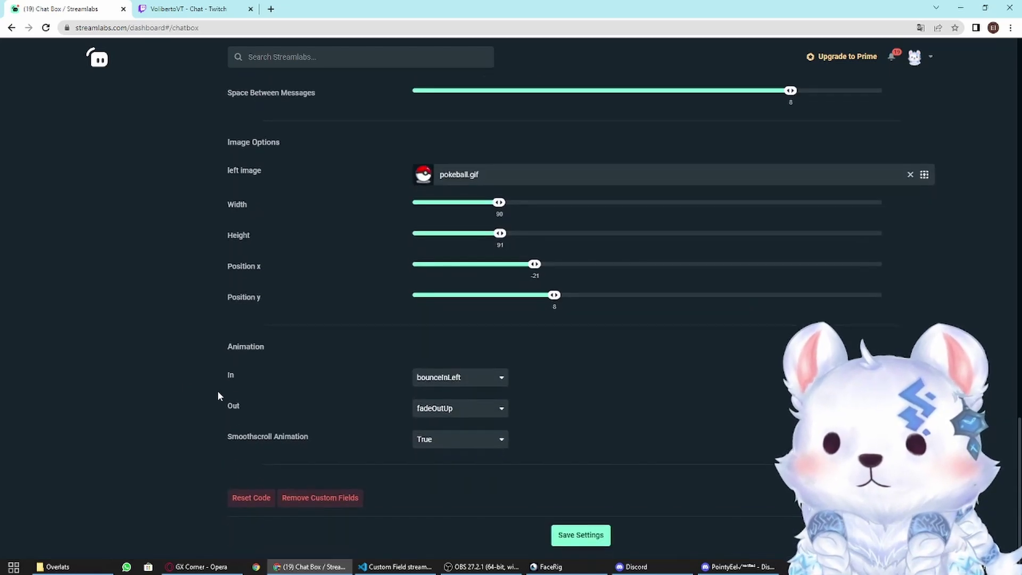
{"action": "left_click", "coordinate": [501, 380]}
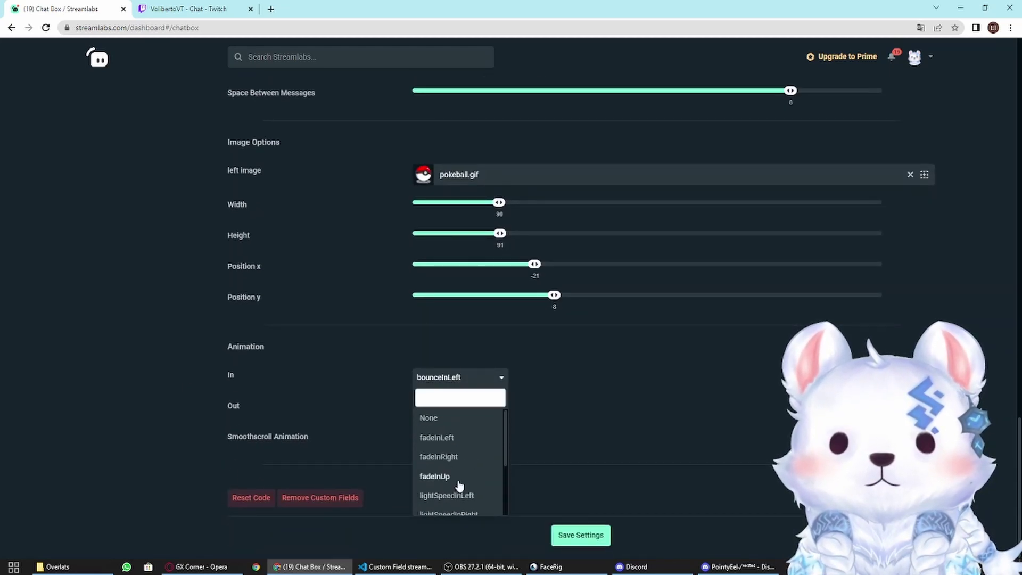
{"action": "scroll", "coordinate": [457, 448], "scroll_direction": "down", "scroll_amount": 2}
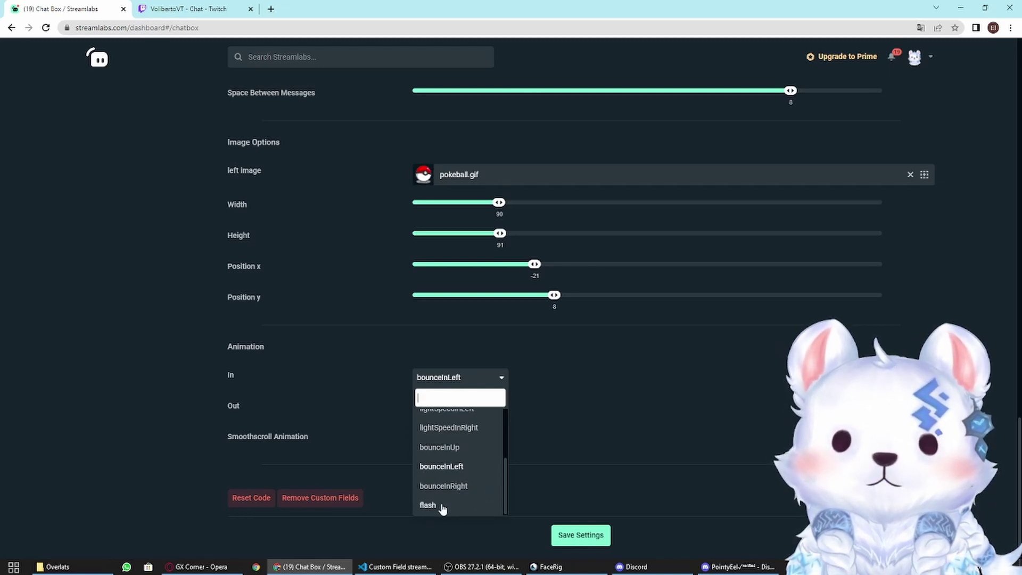
{"action": "scroll", "coordinate": [465, 492], "scroll_direction": "up", "scroll_amount": 1}
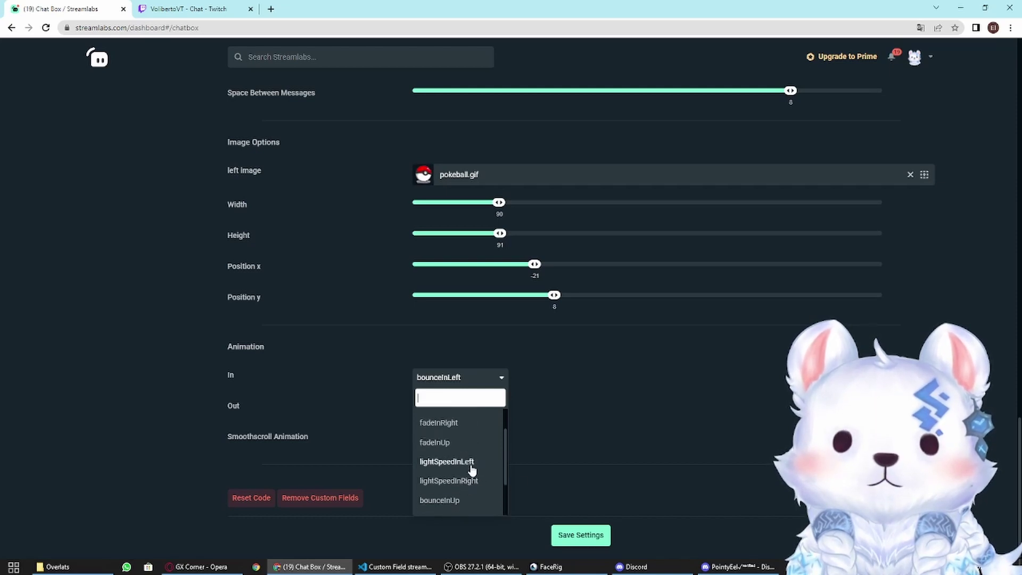
{"action": "left_click", "coordinate": [467, 463]}
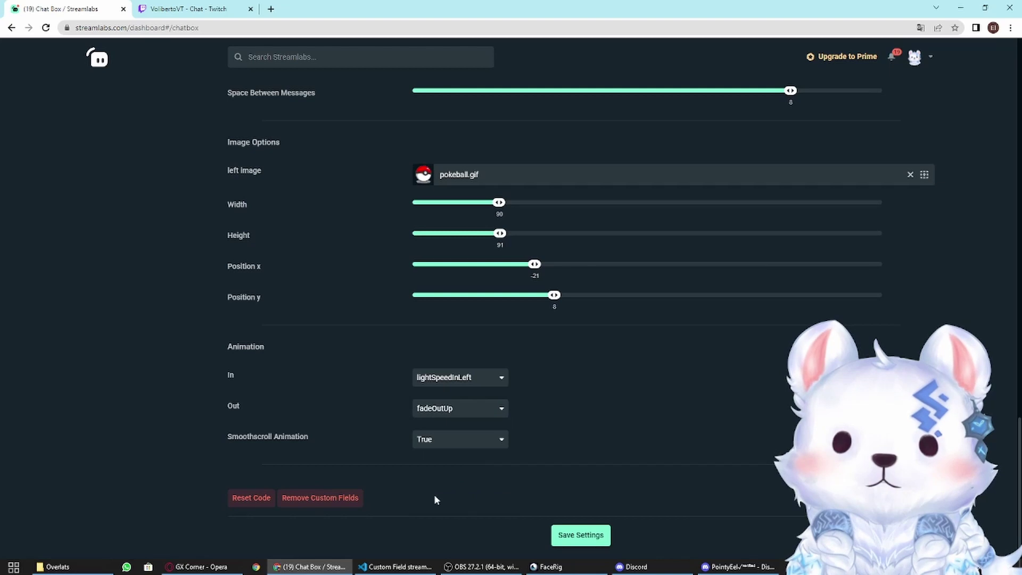
Step: Set the exit animation to lightSpeedOutRight and save the Chat Box settings
{"action": "left_click", "coordinate": [467, 414]}
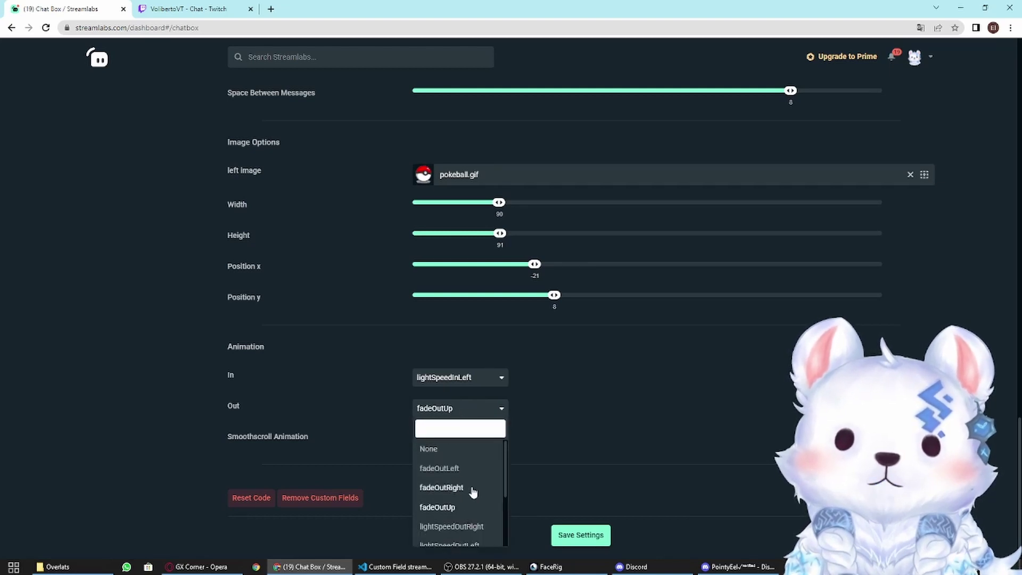
{"action": "scroll", "coordinate": [467, 513], "scroll_direction": "down", "scroll_amount": 1}
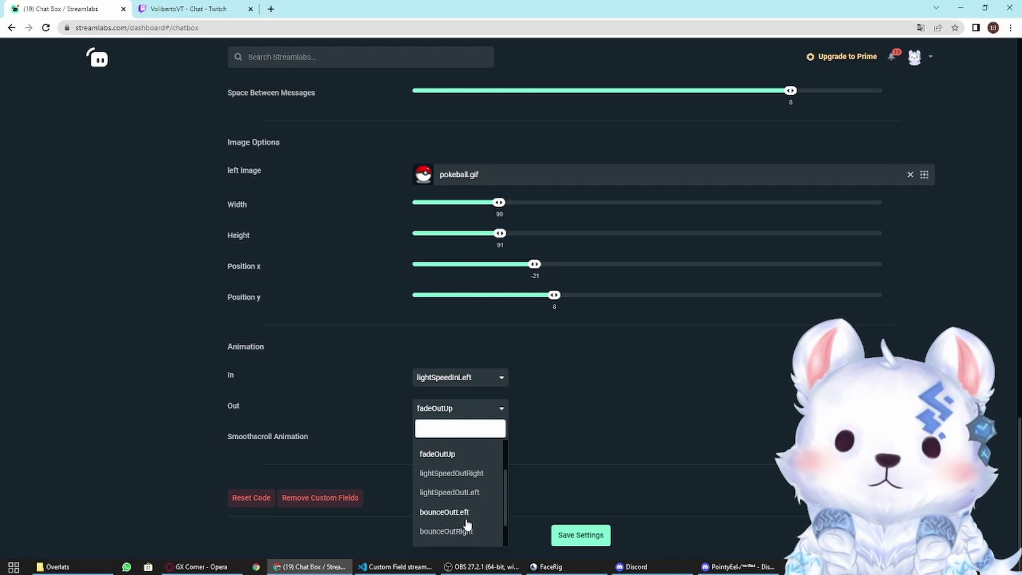
{"action": "left_click", "coordinate": [471, 474]}
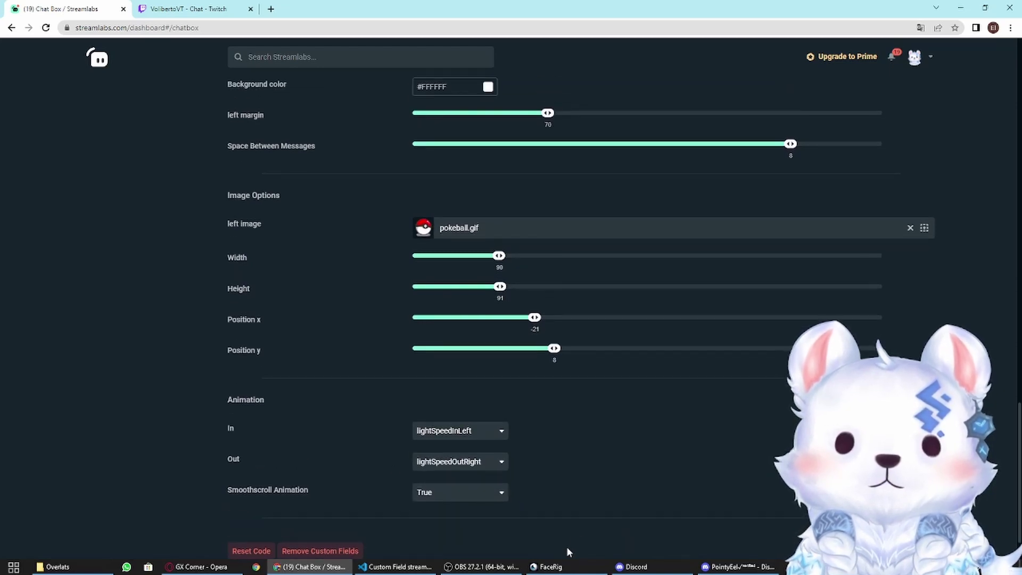
{"action": "left_click", "coordinate": [575, 536]}
{"action": "scroll", "coordinate": [209, 408], "scroll_direction": "up", "scroll_amount": 20}
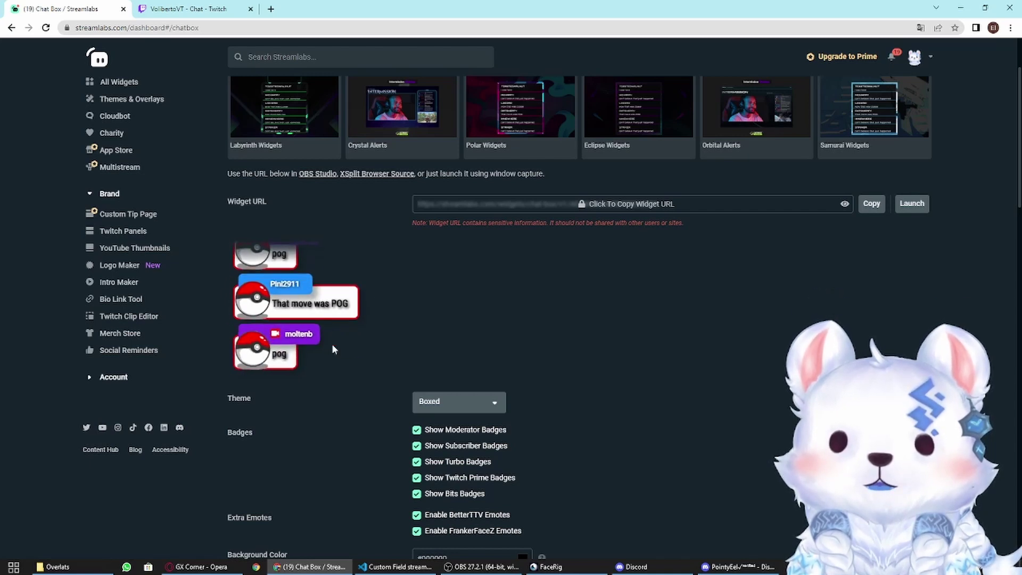
{"action": "scroll", "coordinate": [332, 349], "scroll_direction": "down", "scroll_amount": 15}
{"action": "scroll", "coordinate": [333, 349], "scroll_direction": "down", "scroll_amount": 8}
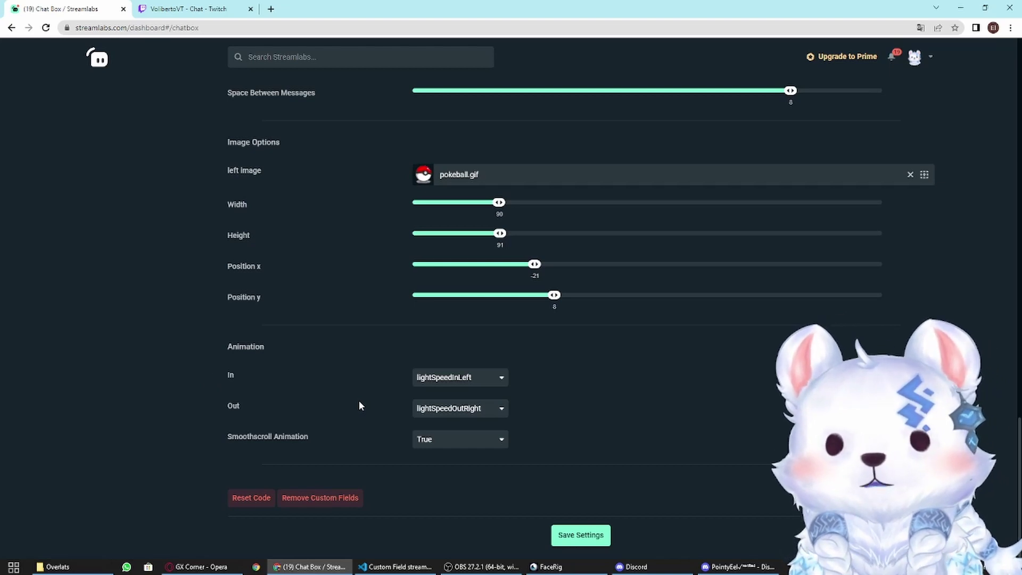
{"action": "scroll", "coordinate": [214, 394], "scroll_direction": "up", "scroll_amount": 20}
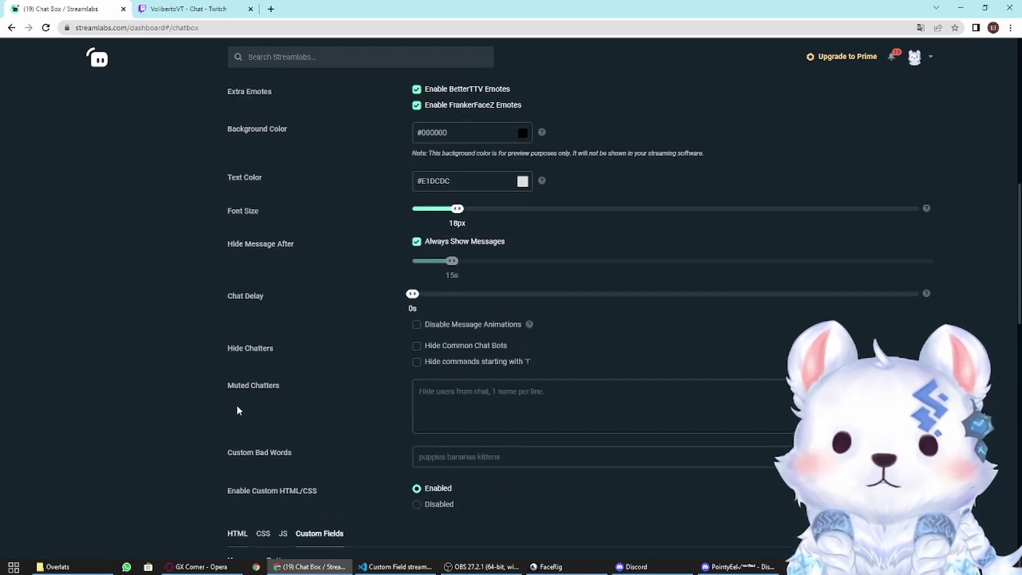
{"action": "scroll", "coordinate": [238, 401], "scroll_direction": "up", "scroll_amount": 3}
{"action": "scroll", "coordinate": [287, 338], "scroll_direction": "down", "scroll_amount": 6}
{"action": "scroll", "coordinate": [288, 338], "scroll_direction": "up", "scroll_amount": 6}
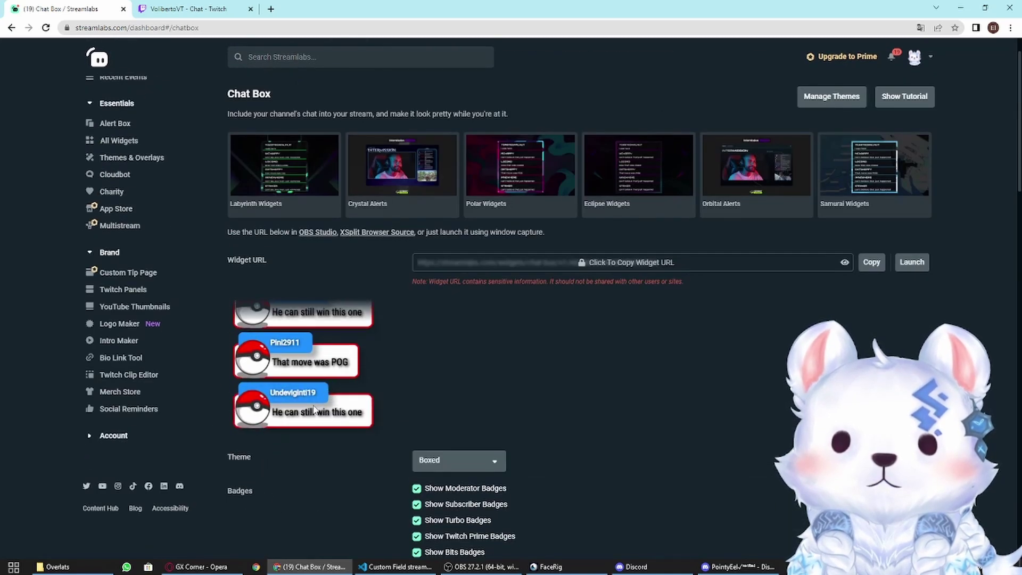
{"action": "scroll", "coordinate": [311, 403], "scroll_direction": "down", "scroll_amount": 5}
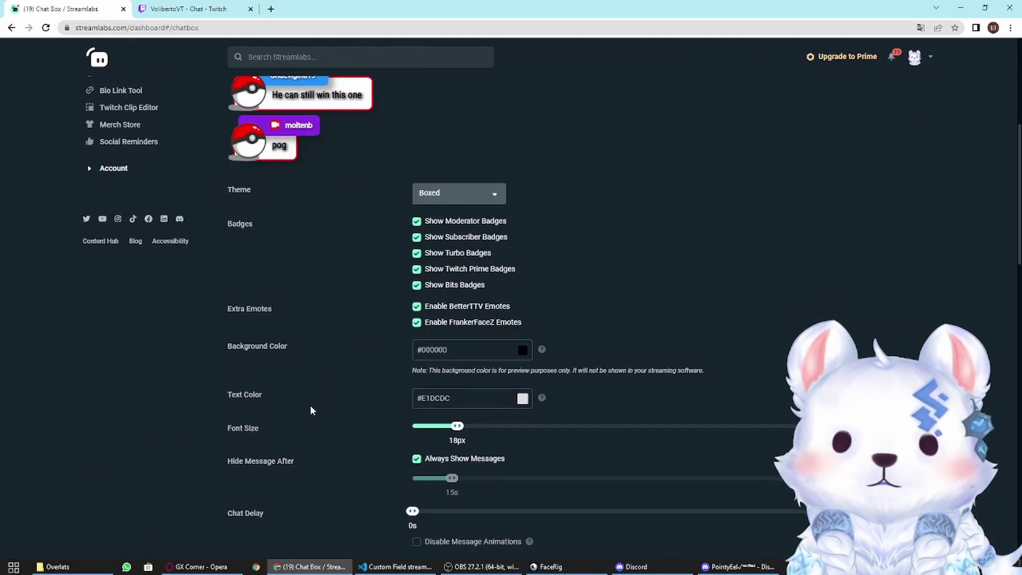
{"action": "scroll", "coordinate": [311, 405], "scroll_direction": "down", "scroll_amount": 10}
{"action": "scroll", "coordinate": [328, 376], "scroll_direction": "down", "scroll_amount": 9}
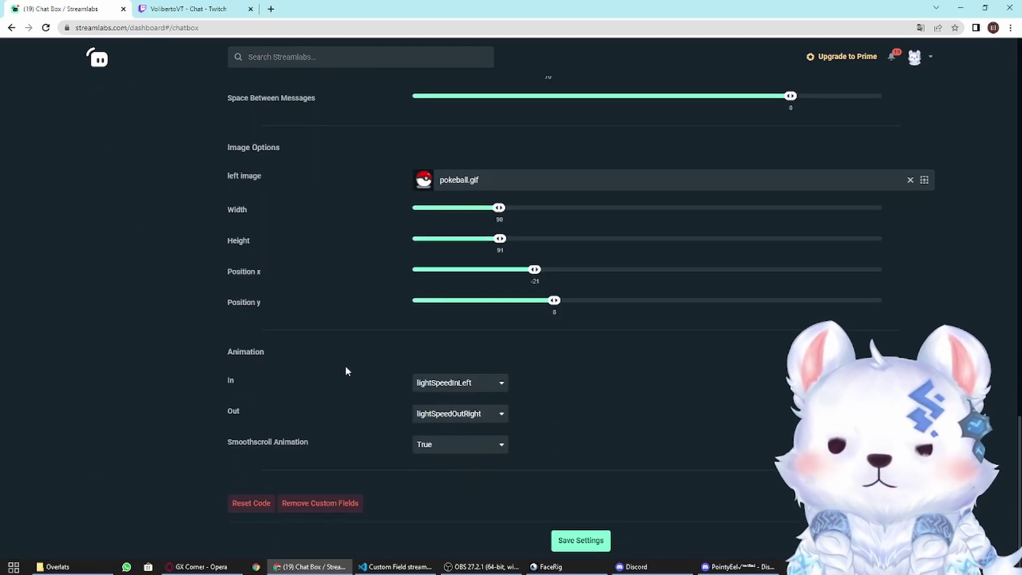
{"action": "scroll", "coordinate": [345, 370], "scroll_direction": "up", "scroll_amount": 8}
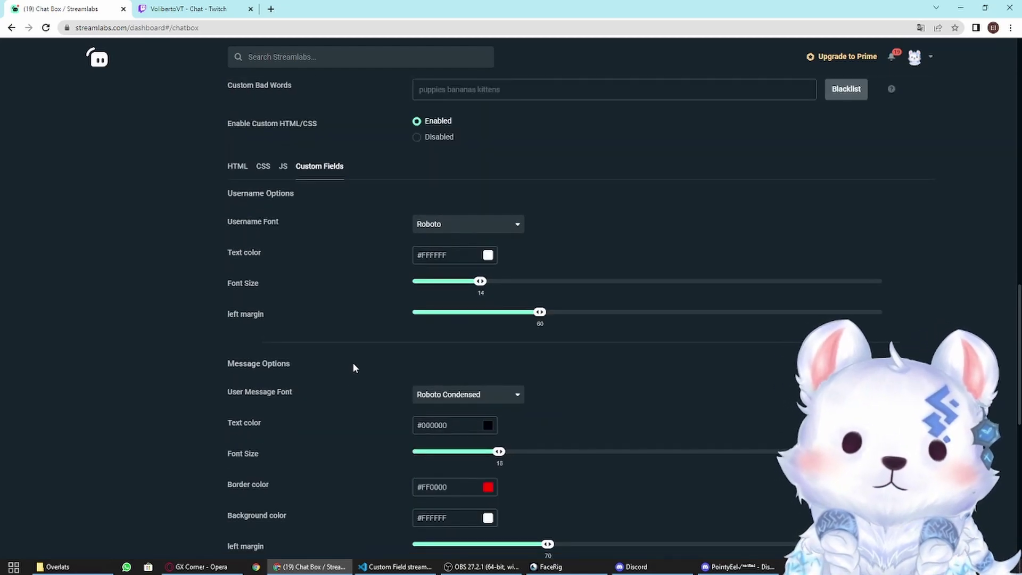
{"action": "scroll", "coordinate": [354, 367], "scroll_direction": "down", "scroll_amount": 9}
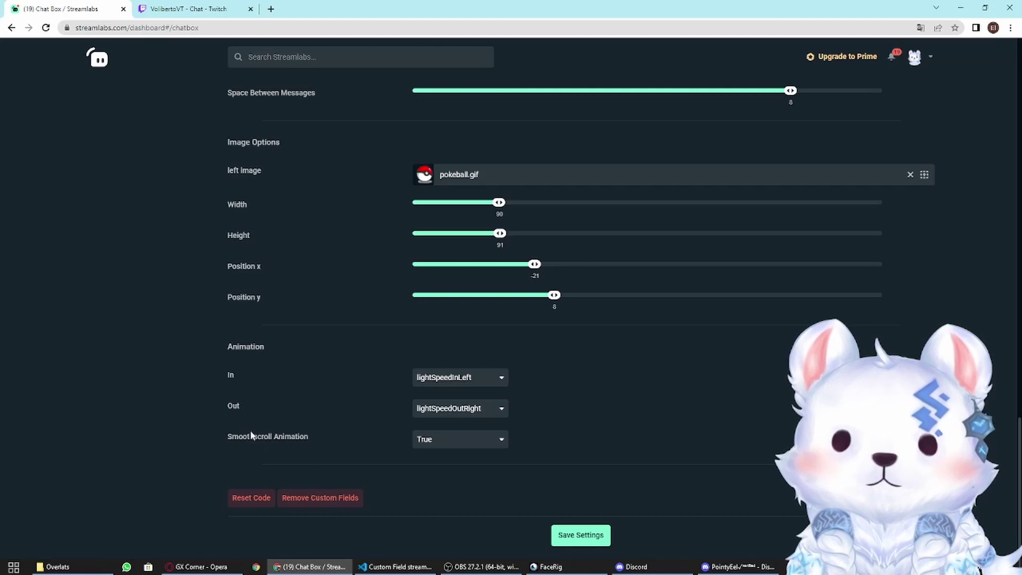
Step: Turn Smoothscroll Animation off, save, and check the chat preview
{"action": "left_click", "coordinate": [420, 446]}
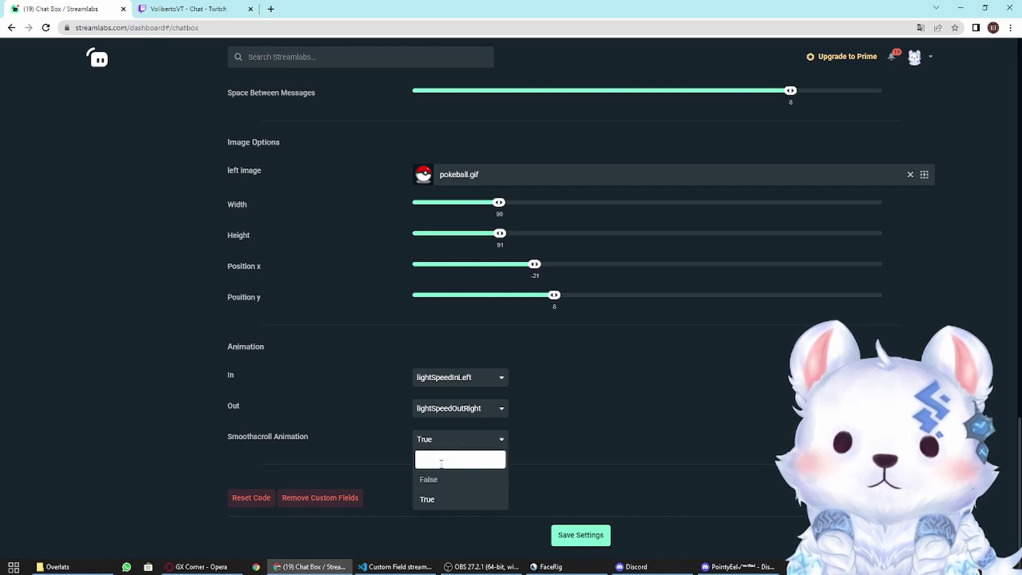
{"action": "left_click", "coordinate": [429, 480]}
{"action": "left_click", "coordinate": [580, 535]}
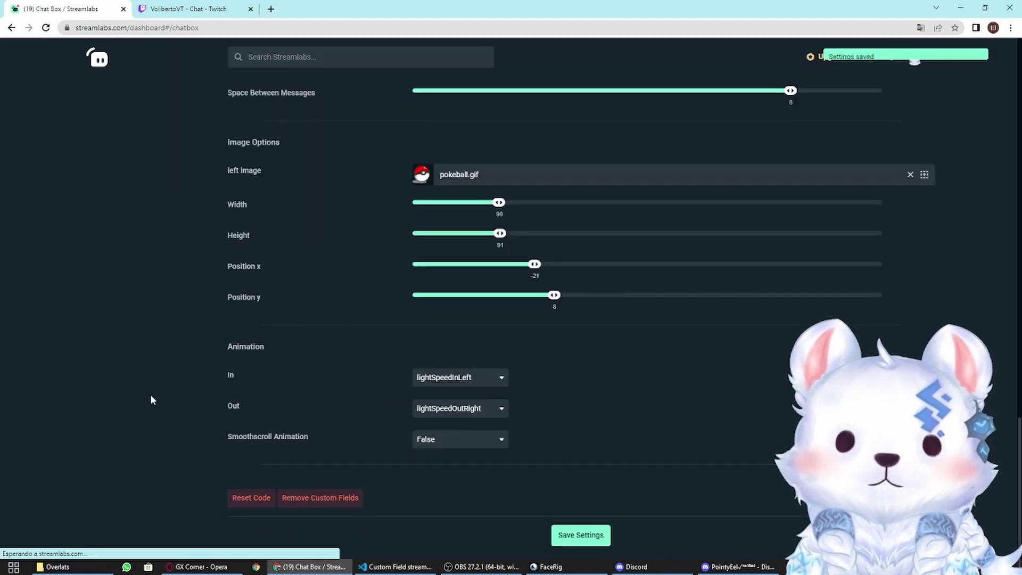
{"action": "scroll", "coordinate": [171, 392], "scroll_direction": "up", "scroll_amount": 10}
{"action": "scroll", "coordinate": [197, 398], "scroll_direction": "up", "scroll_amount": 11}
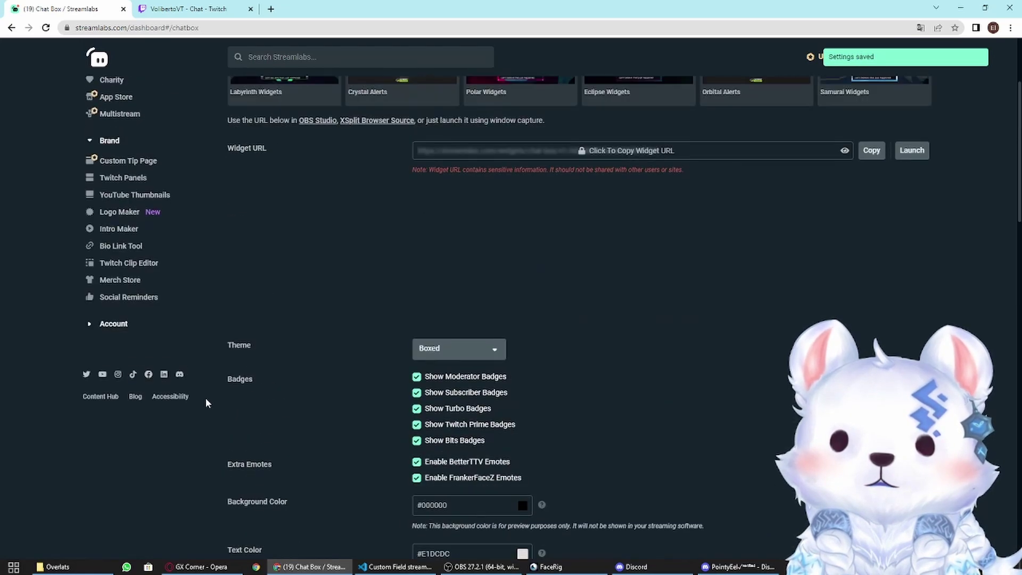
{"action": "scroll", "coordinate": [206, 398], "scroll_direction": "up", "scroll_amount": 2}
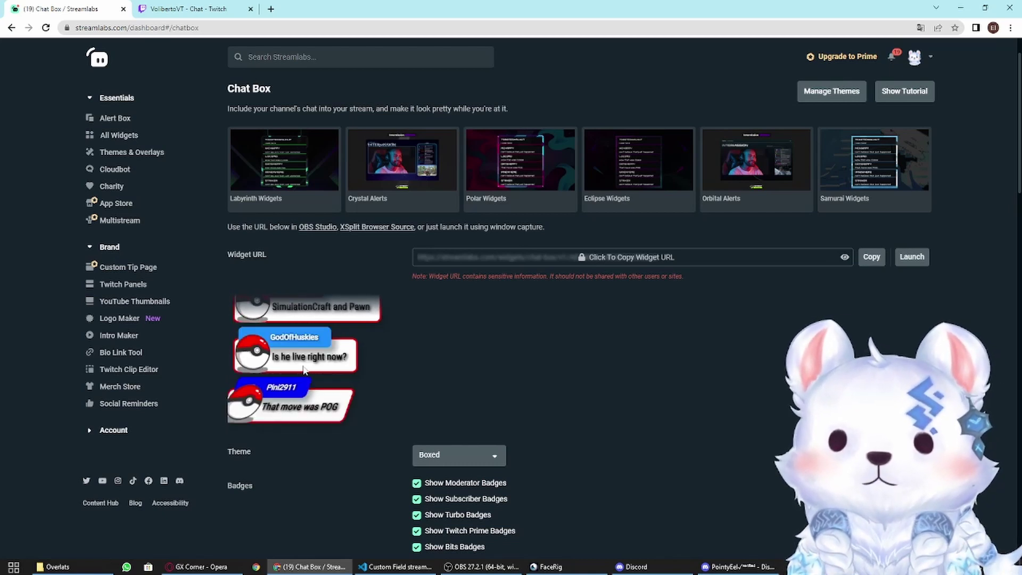
Step: Set Smoothscroll Animation back to True and save the Chat Box settings again
{"action": "scroll", "coordinate": [293, 336], "scroll_direction": "down", "scroll_amount": 20}
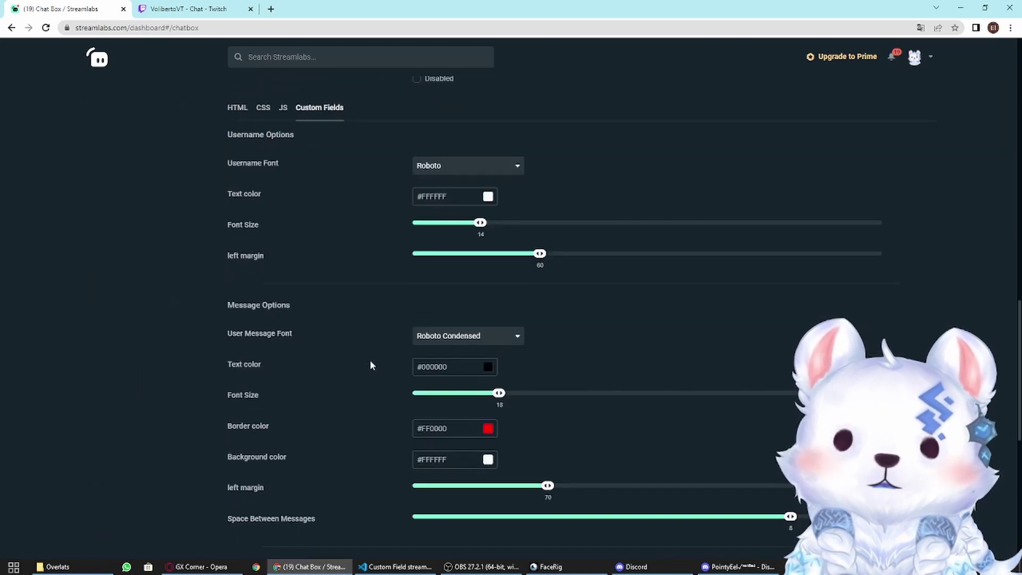
{"action": "left_click", "coordinate": [474, 442]}
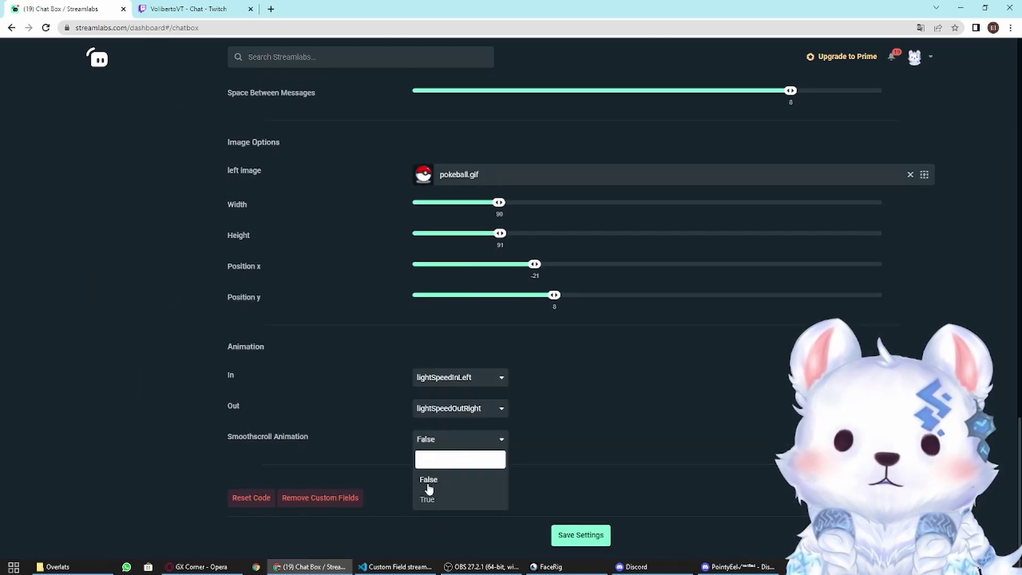
{"action": "left_click", "coordinate": [430, 498]}
{"action": "left_click", "coordinate": [580, 535]}
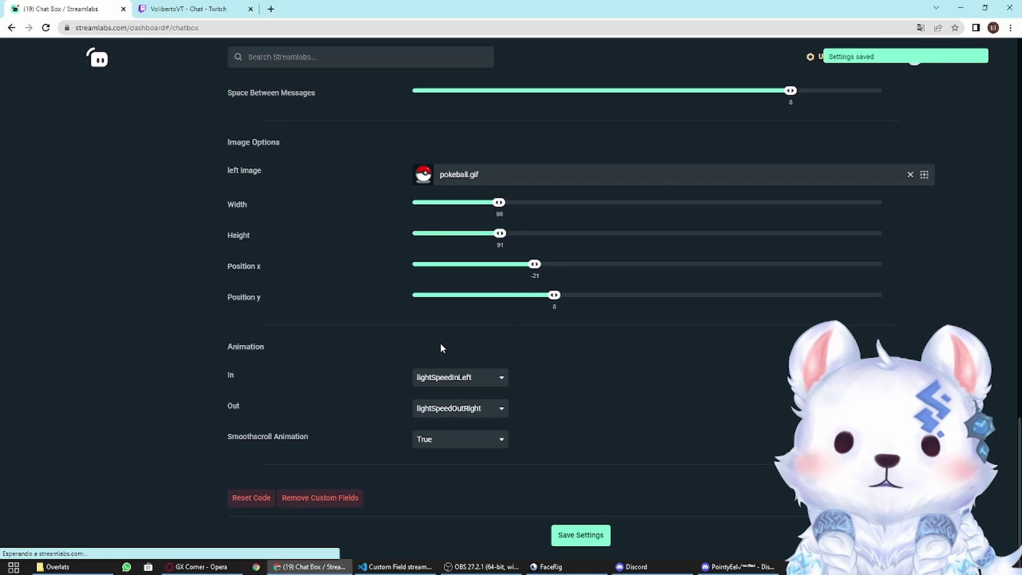
{"action": "scroll", "coordinate": [137, 338], "scroll_direction": "up", "scroll_amount": 15}
{"action": "scroll", "coordinate": [218, 344], "scroll_direction": "up", "scroll_amount": 10}
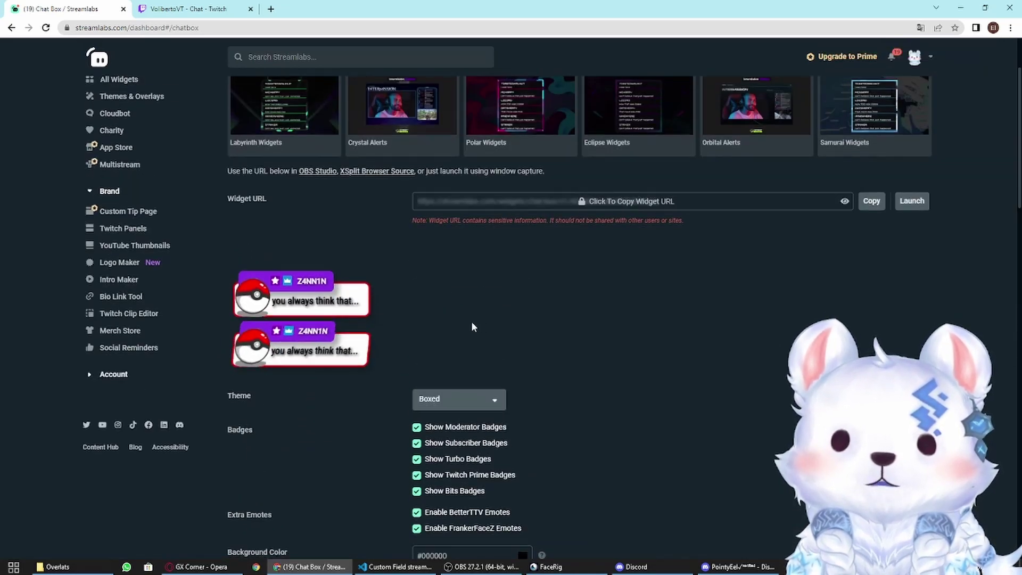
{"action": "scroll", "coordinate": [463, 322], "scroll_direction": "down", "scroll_amount": 10}
{"action": "scroll", "coordinate": [460, 324], "scroll_direction": "down", "scroll_amount": 10}
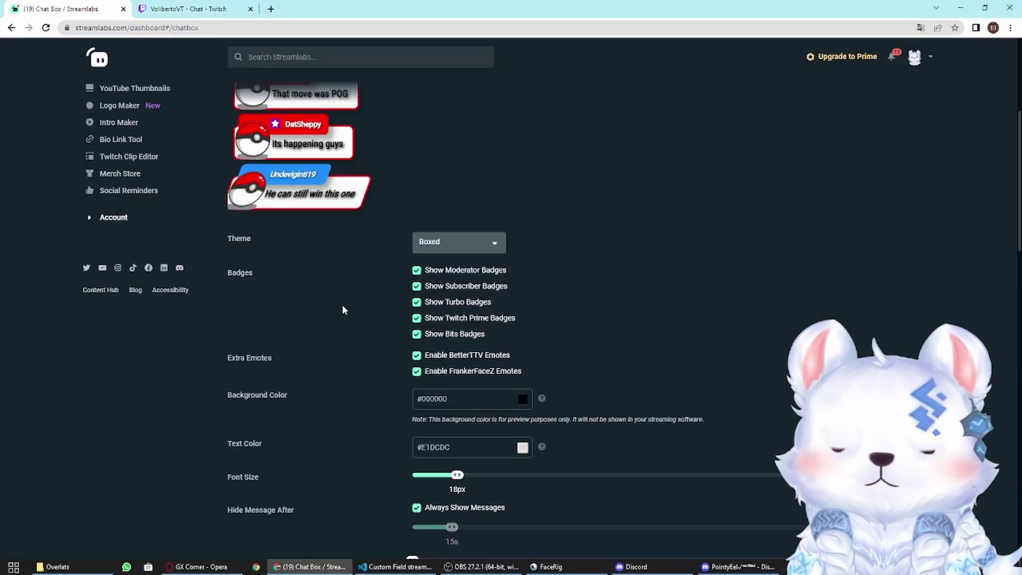
Step: Change the Out animation from lightSpeedOutRight to bounceOutUp
{"action": "scroll", "coordinate": [342, 310], "scroll_direction": "down", "scroll_amount": 15}
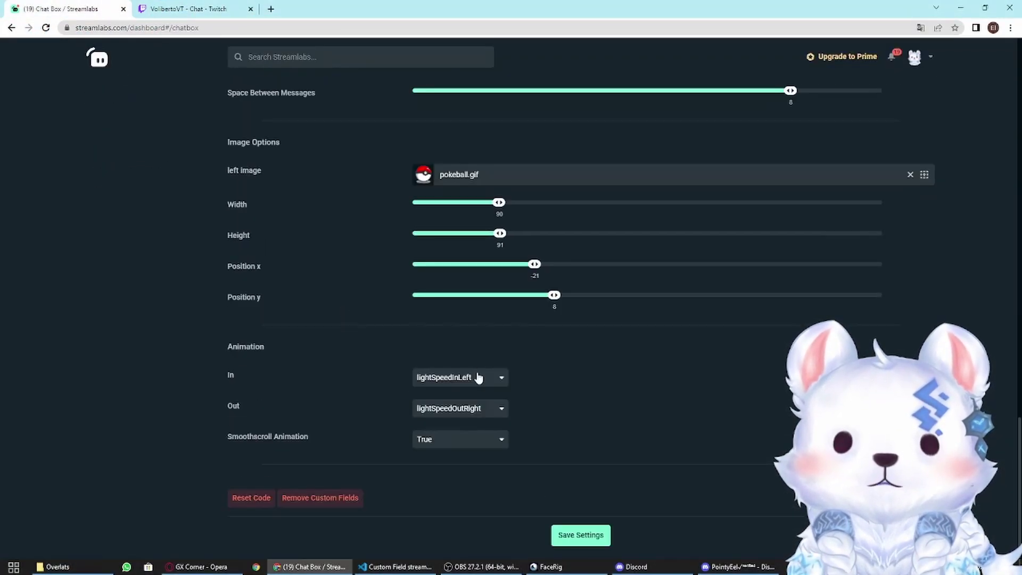
{"action": "left_click", "coordinate": [468, 411]}
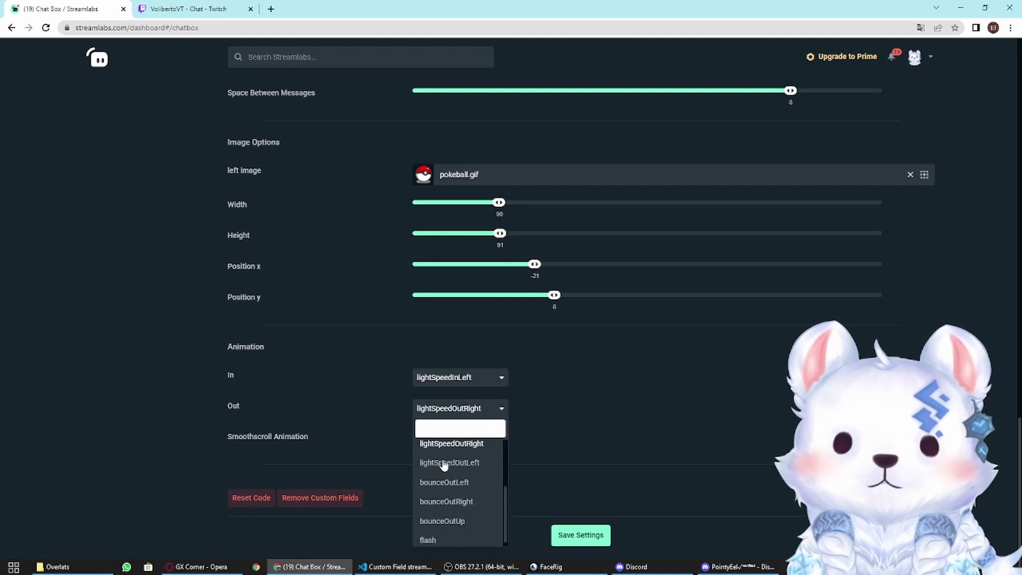
{"action": "left_click", "coordinate": [457, 521]}
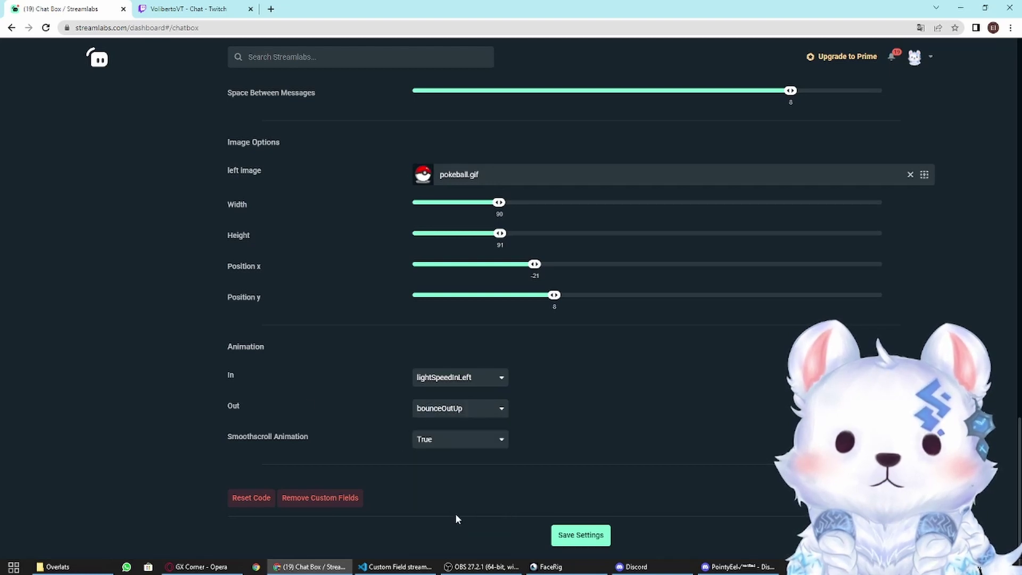